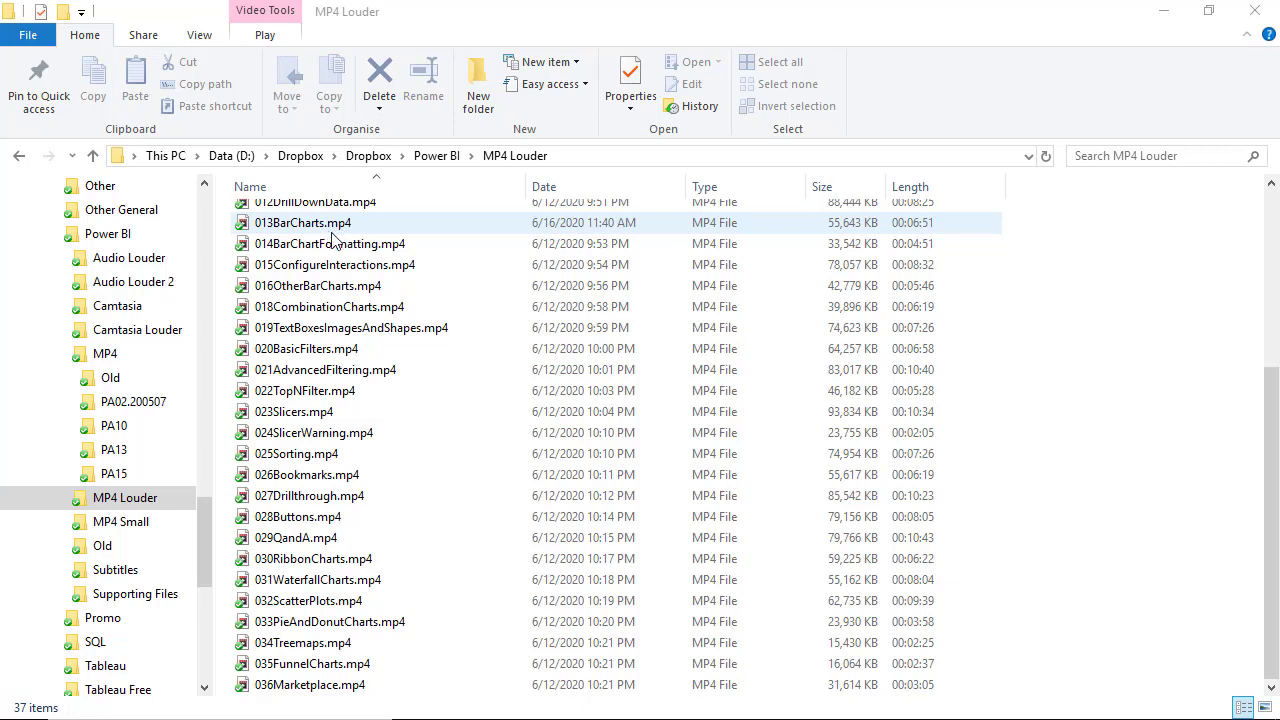
right_click(325, 232)
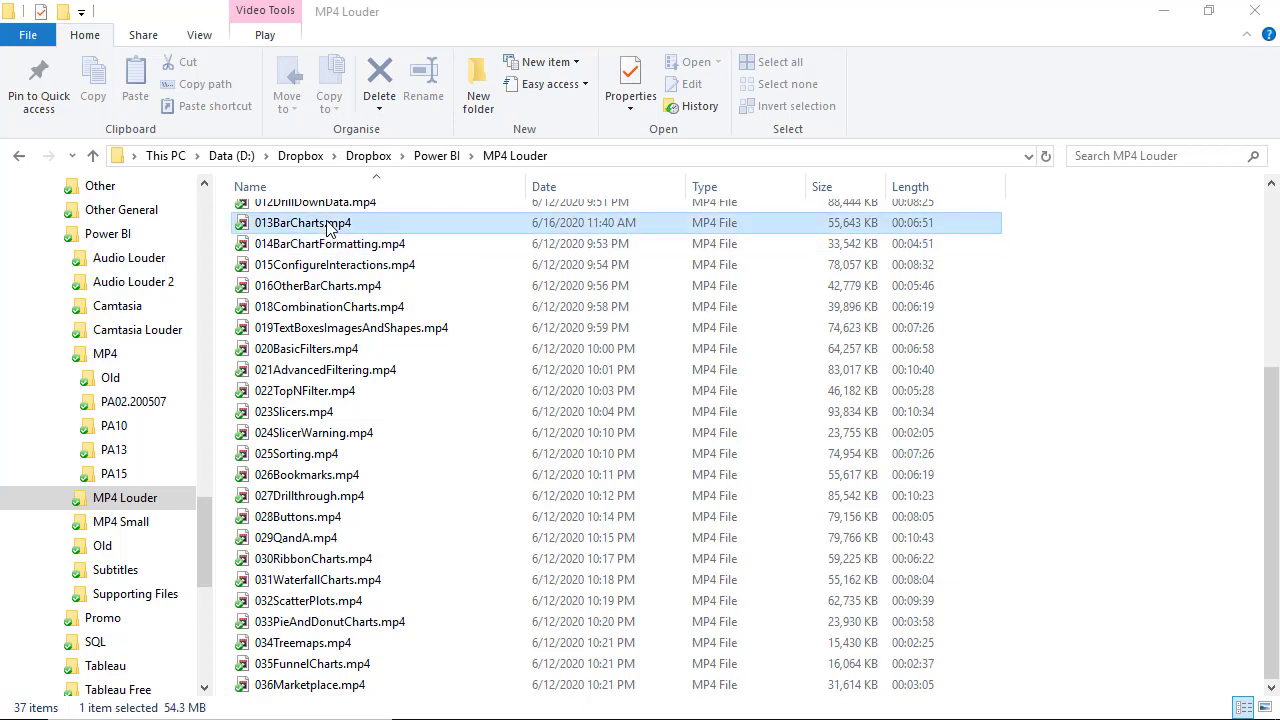
left_click(390, 674)
key("Right")
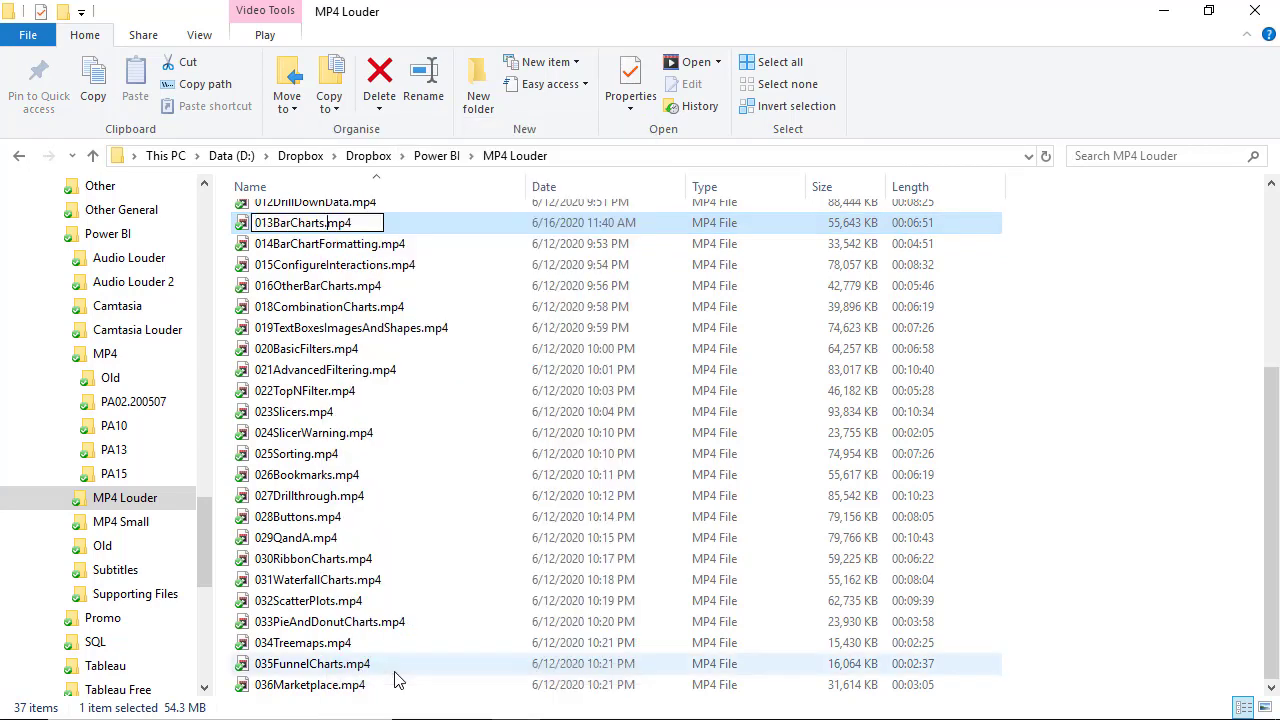
type("200612")
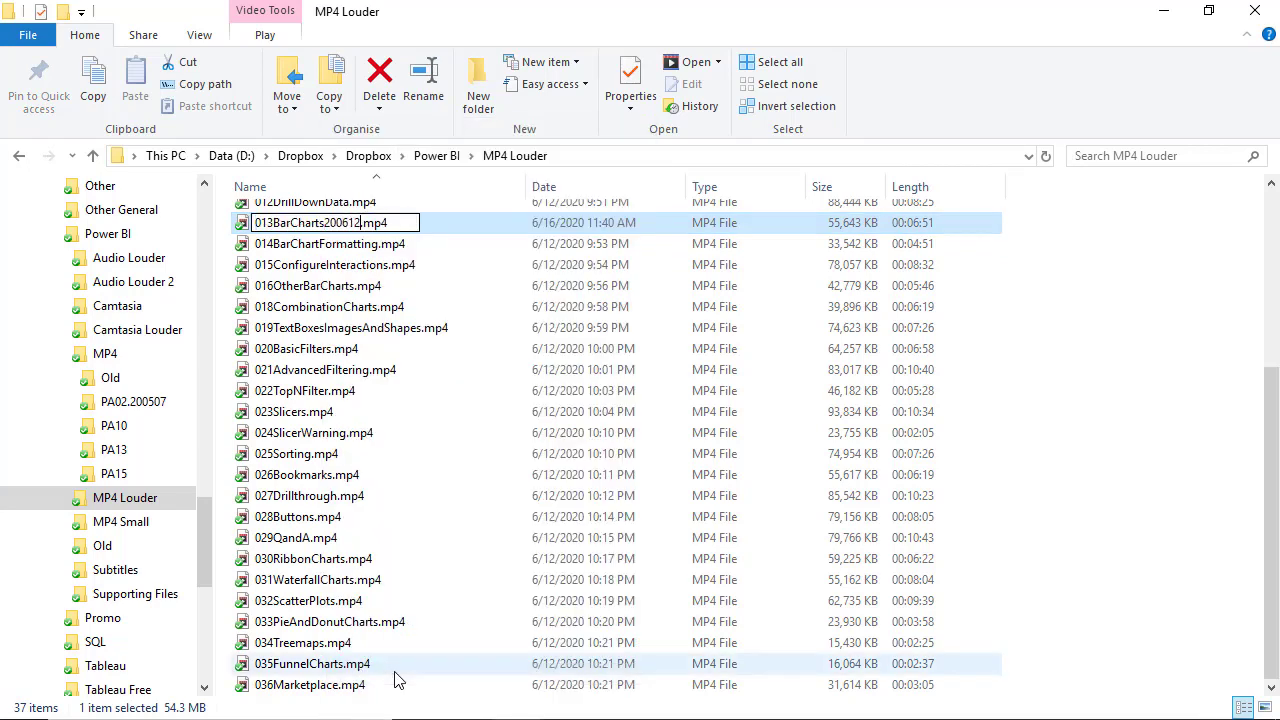
key("Escape")
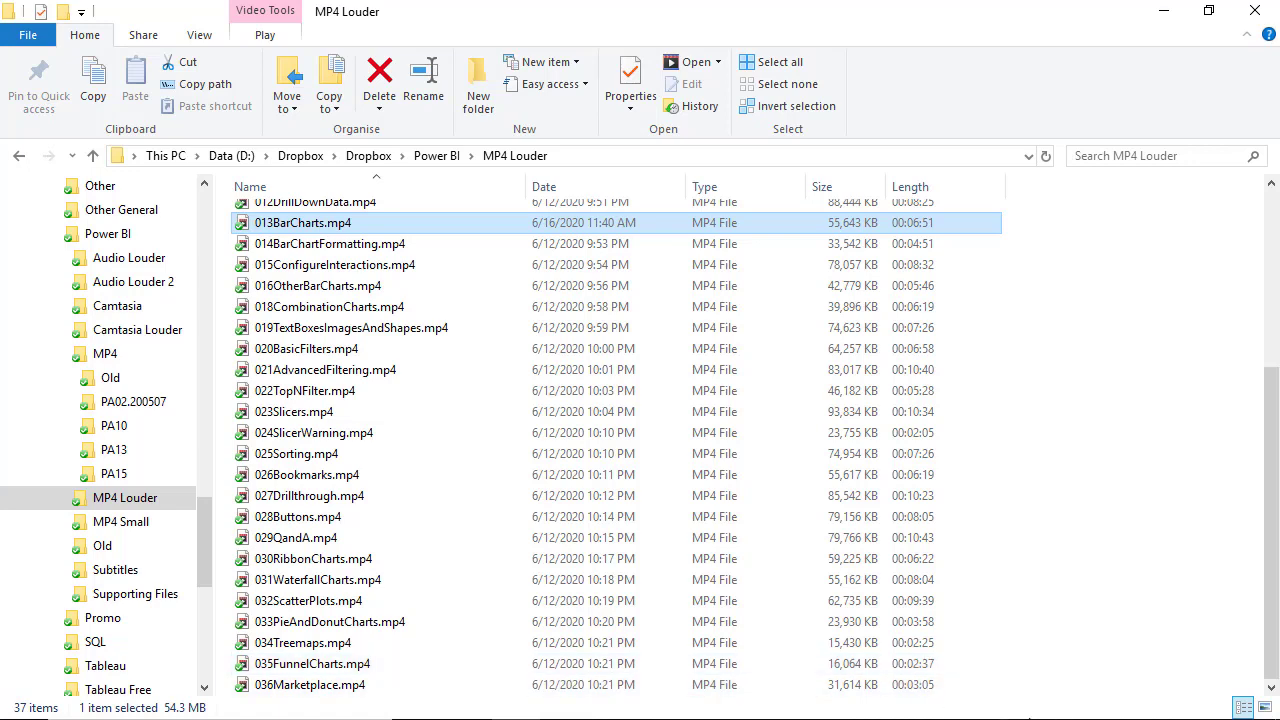
Step: Unlock the taskbar and enlarge it so that the Windows search box is available
left_click(996, 719)
left_click(990, 719)
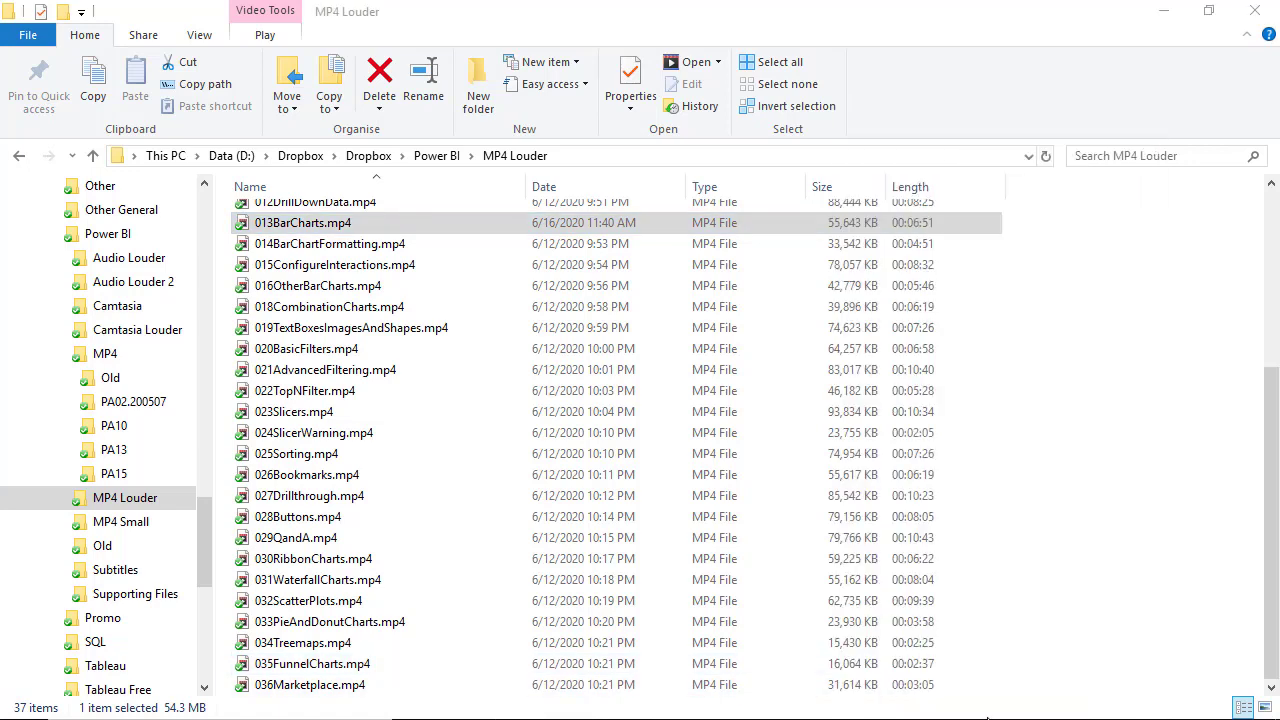
right_click(990, 719)
left_click(1040, 703)
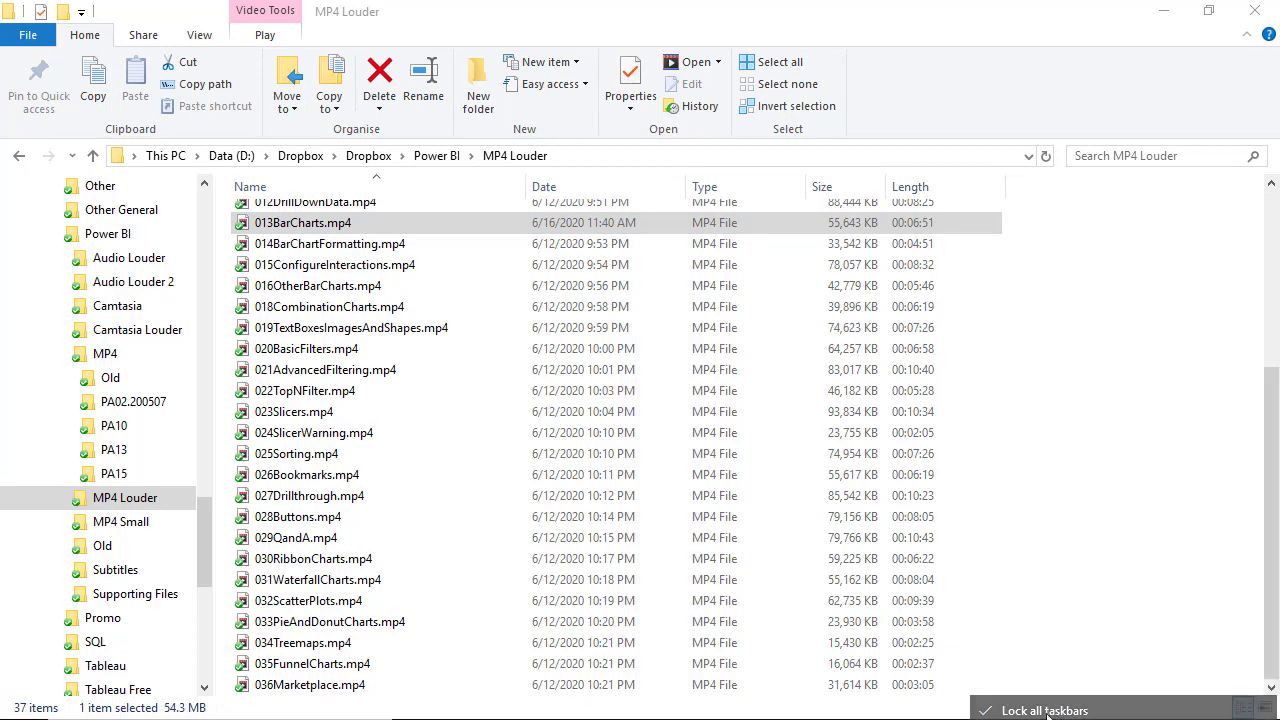
left_click_drag(981, 715, 980, 587)
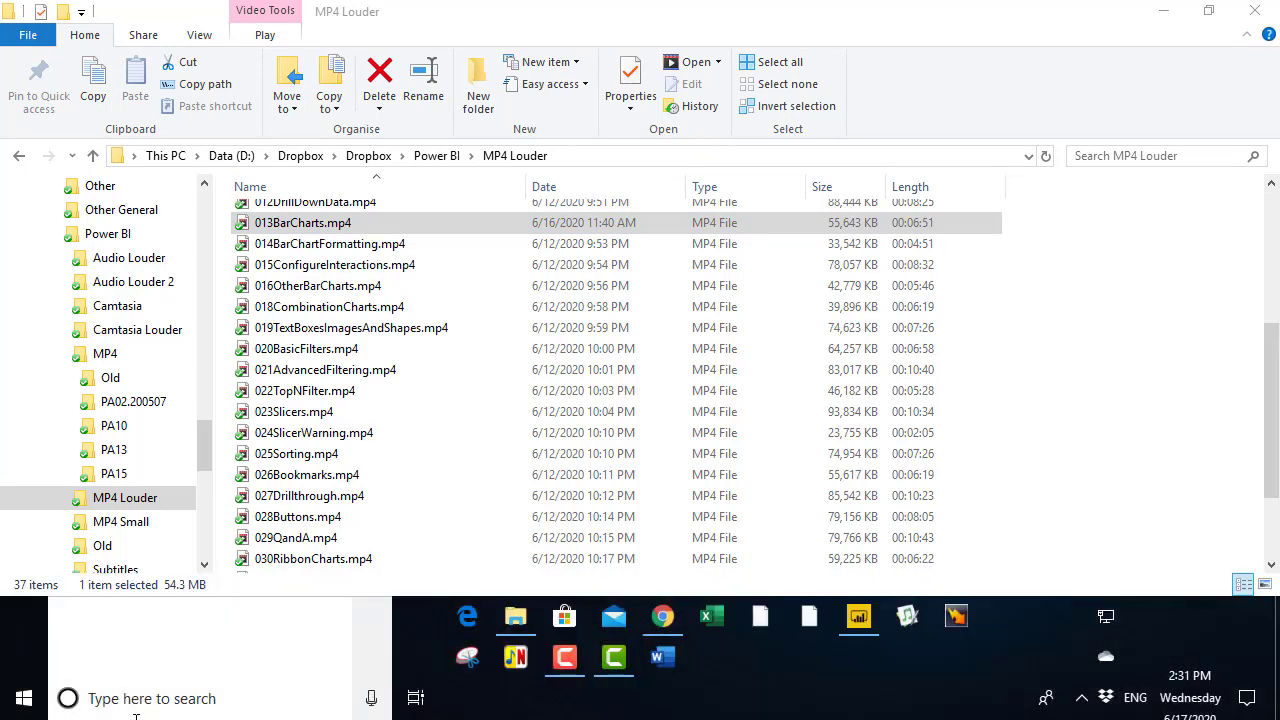
Step: Search Windows for cmd, open Command Prompt, and shrink the taskbar back out of view
left_click(174, 695)
type("cmd")
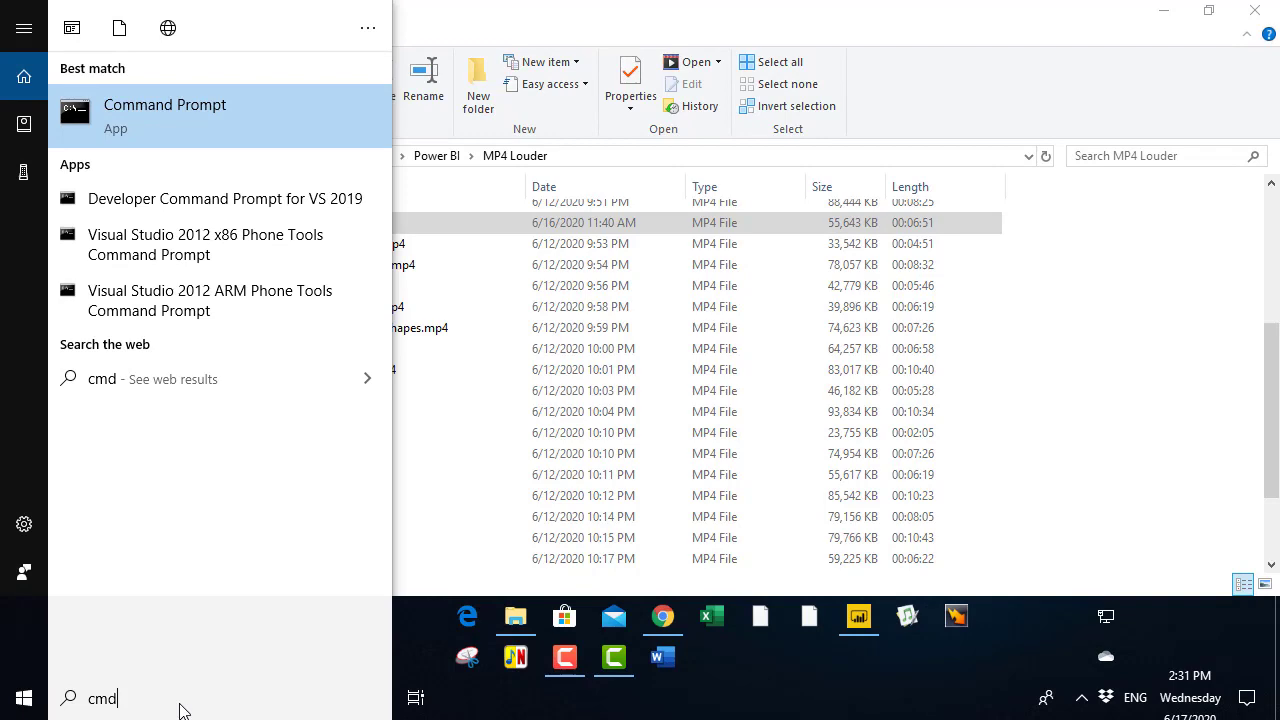
left_click(203, 126)
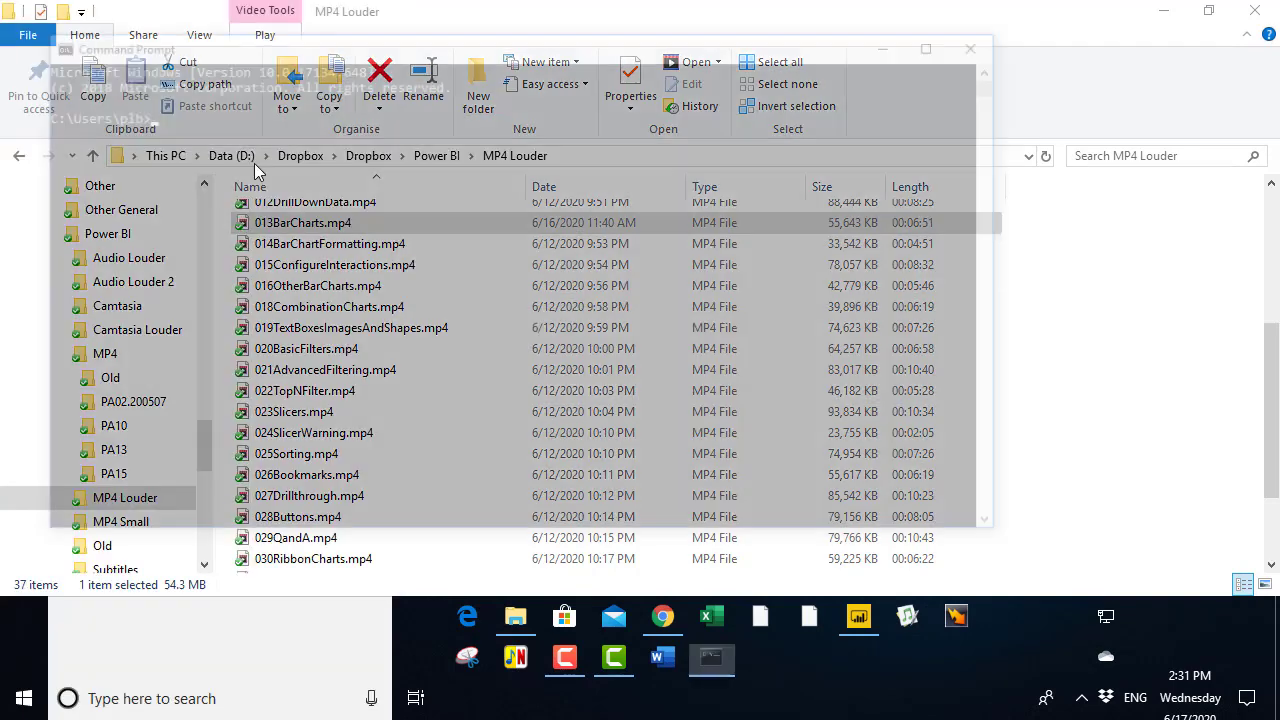
left_click_drag(977, 600, 980, 712)
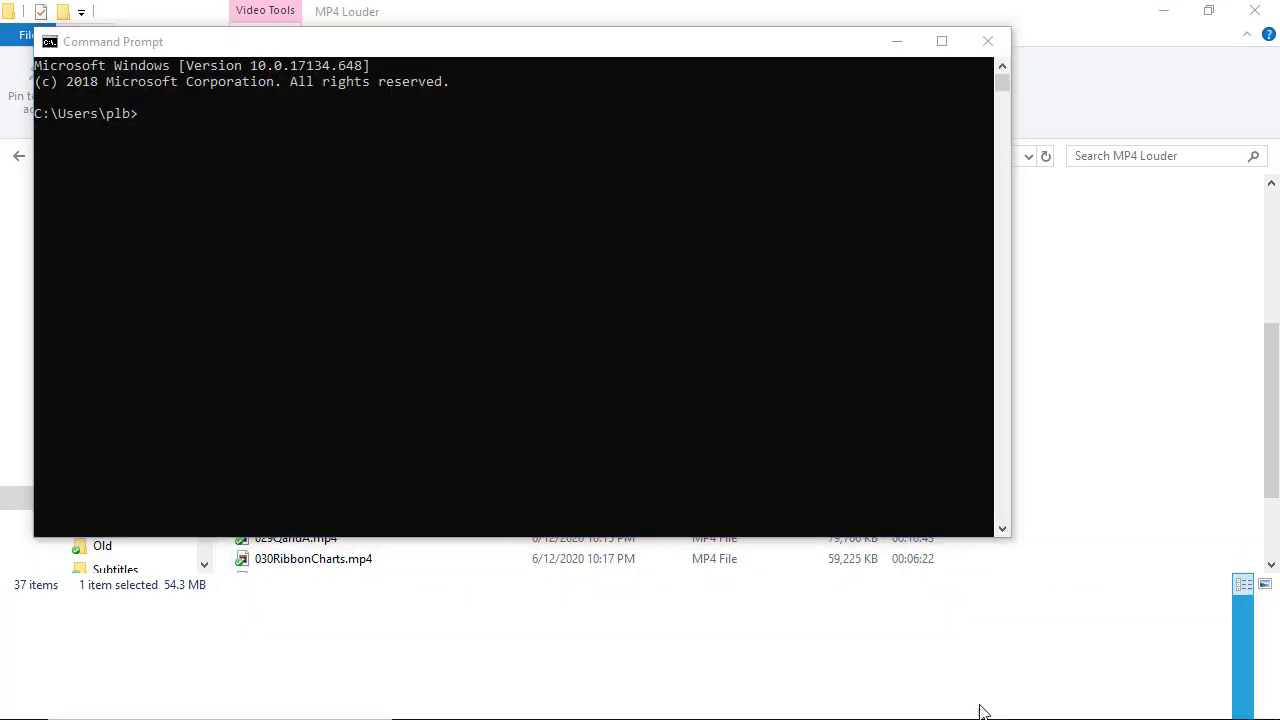
left_click_drag(500, 49, 722, 226)
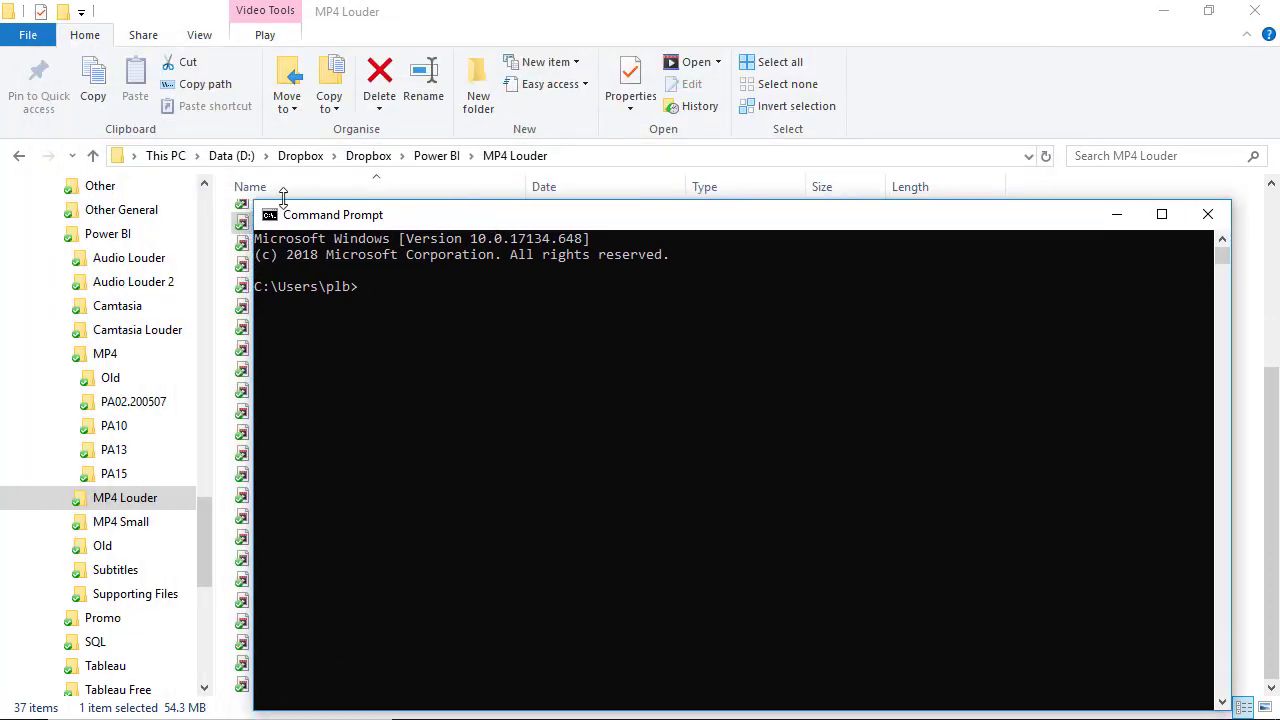
Step: Switch the Command Prompt to the D: drive
left_click(262, 292)
type("d:")
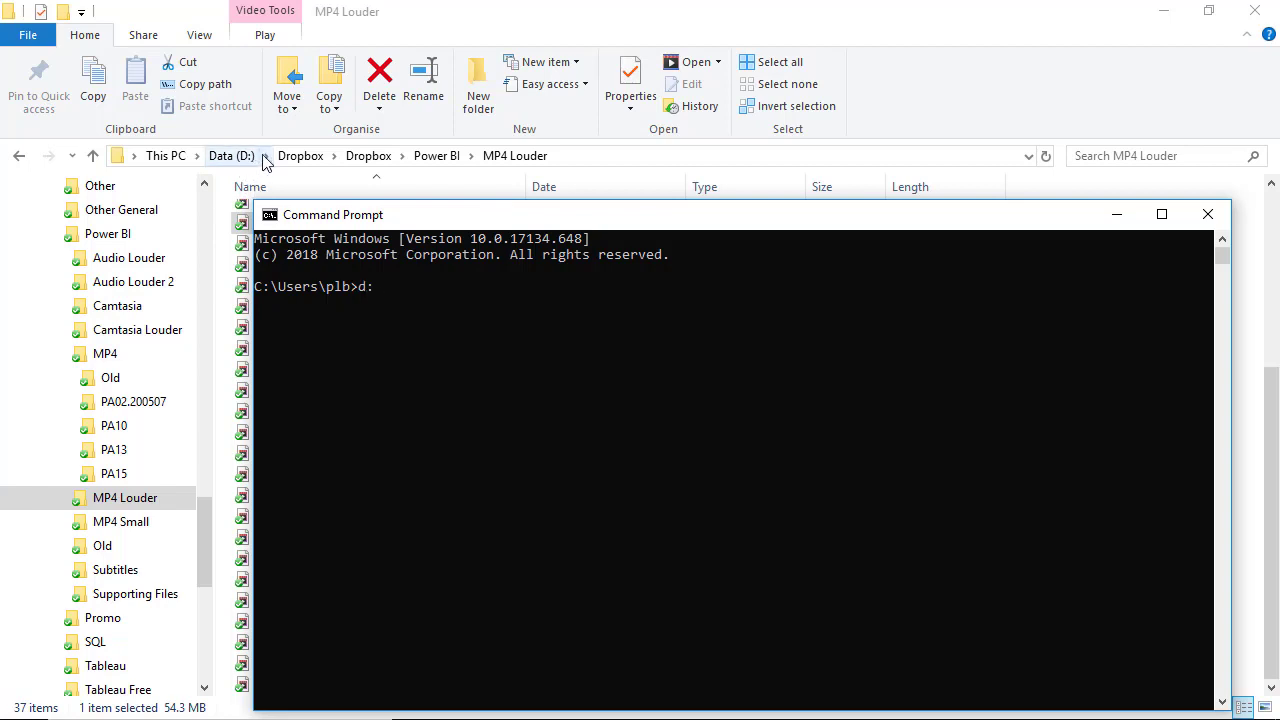
key("Return")
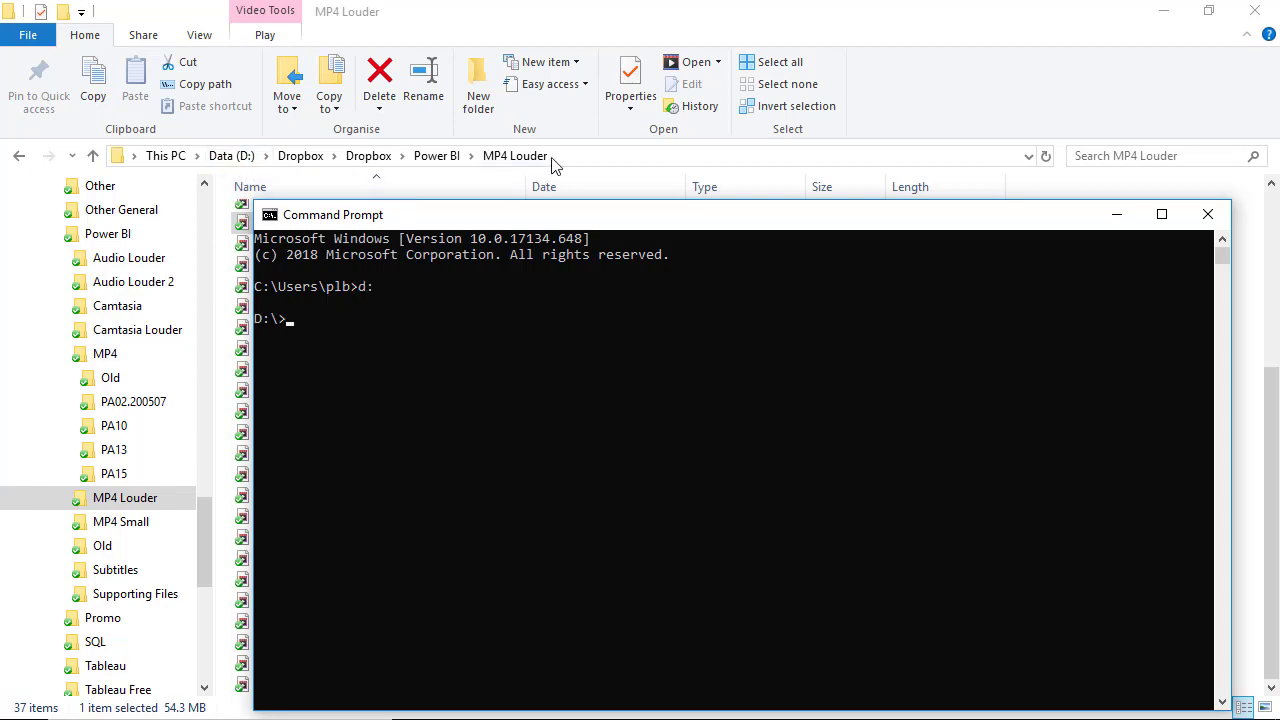
Step: Copy the full path of the MP4 Louder folder from File Explorer
left_click_drag(491, 224, 0, 290)
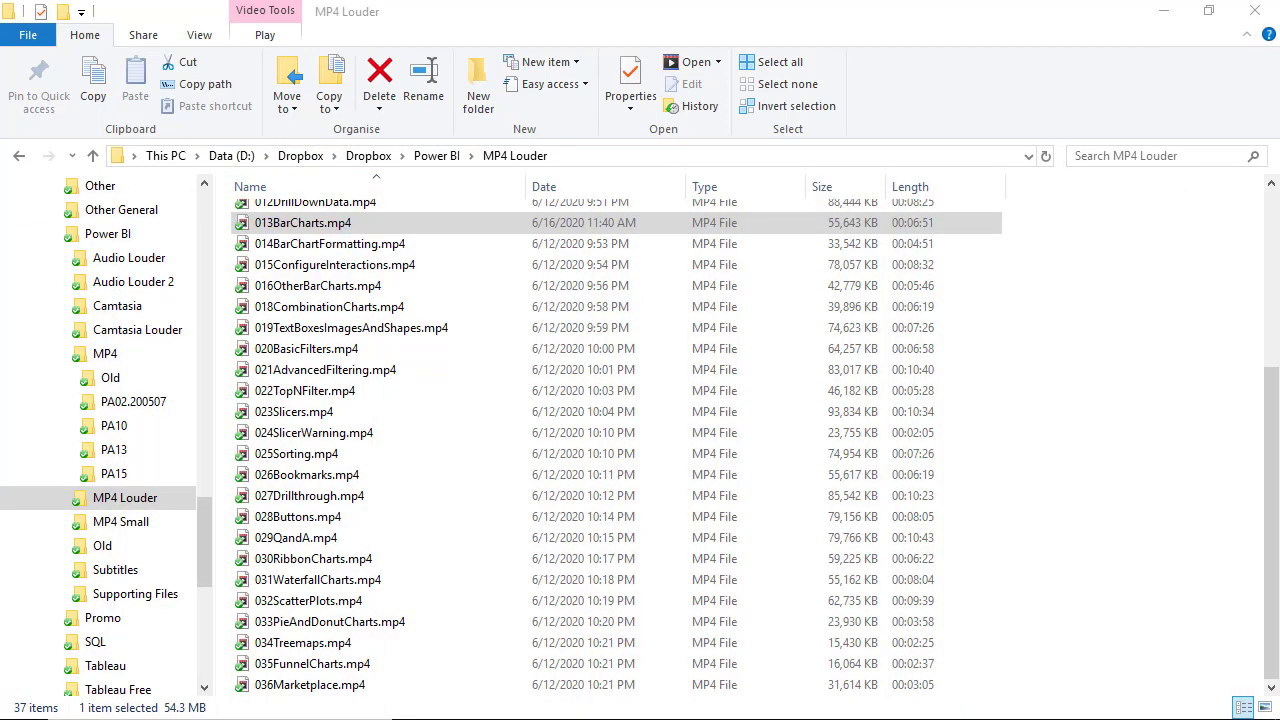
left_click(624, 163)
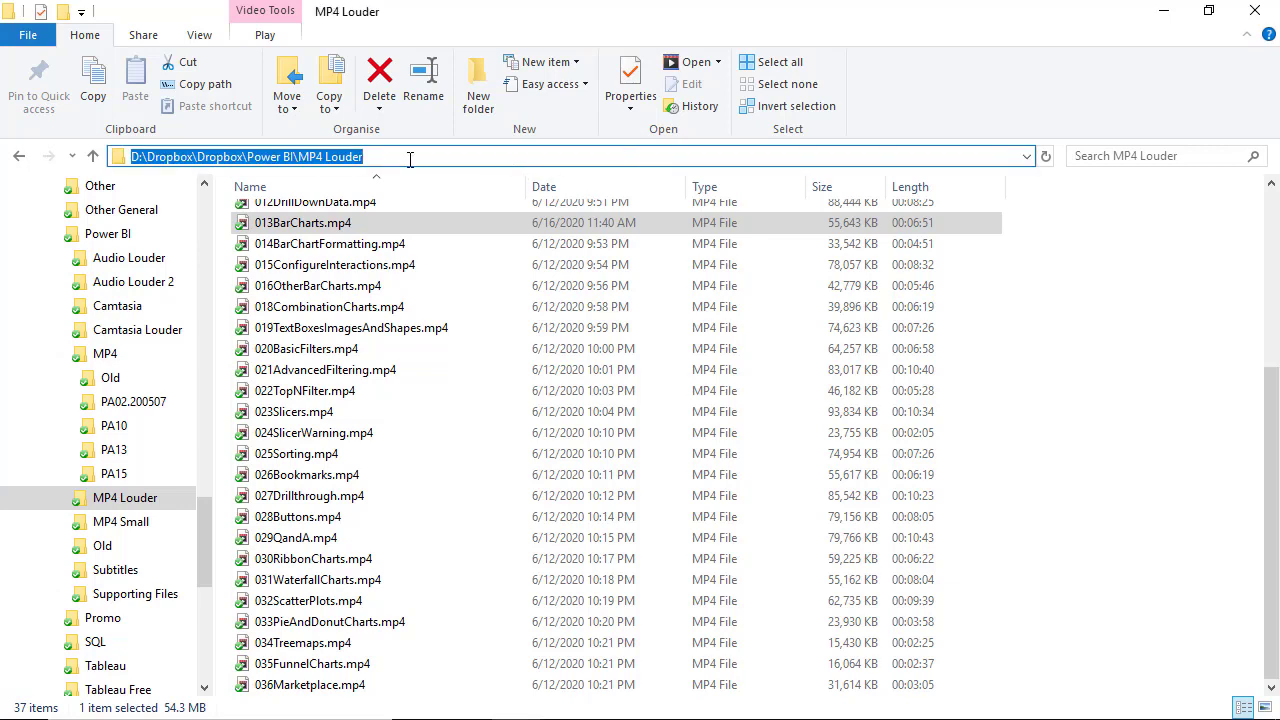
left_click_drag(410, 160, 127, 150)
right_click(155, 157)
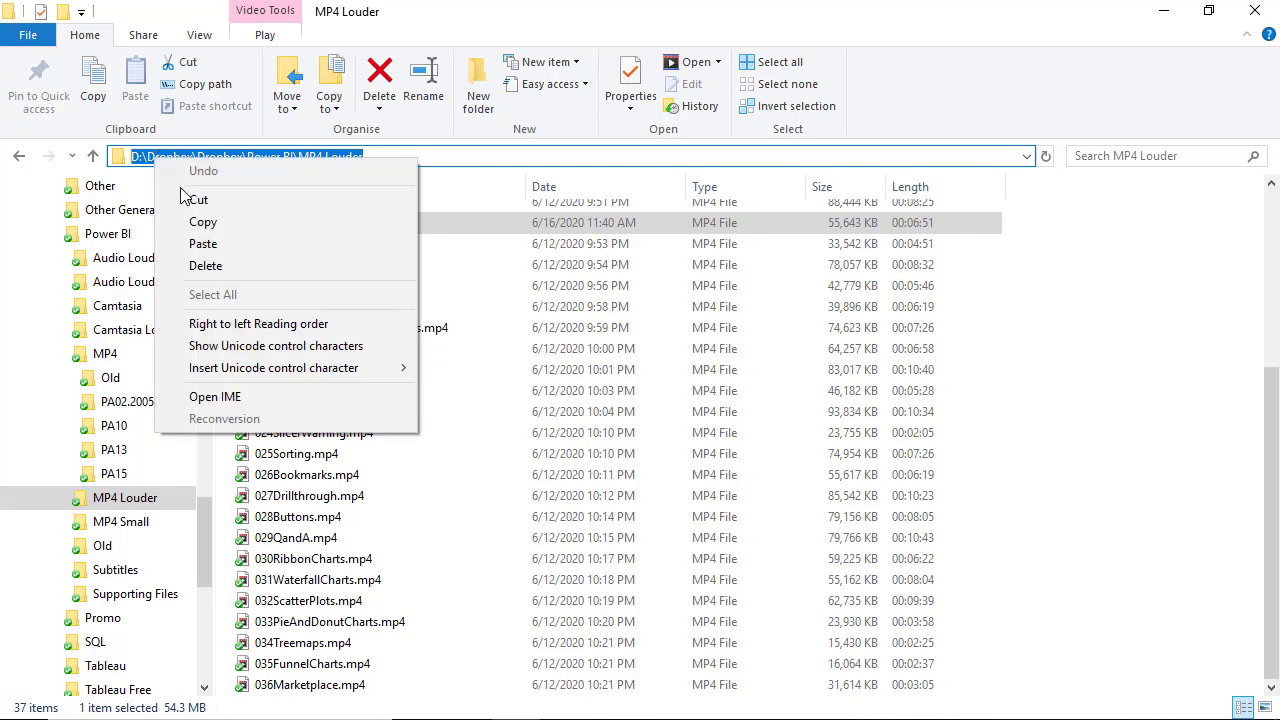
left_click(199, 221)
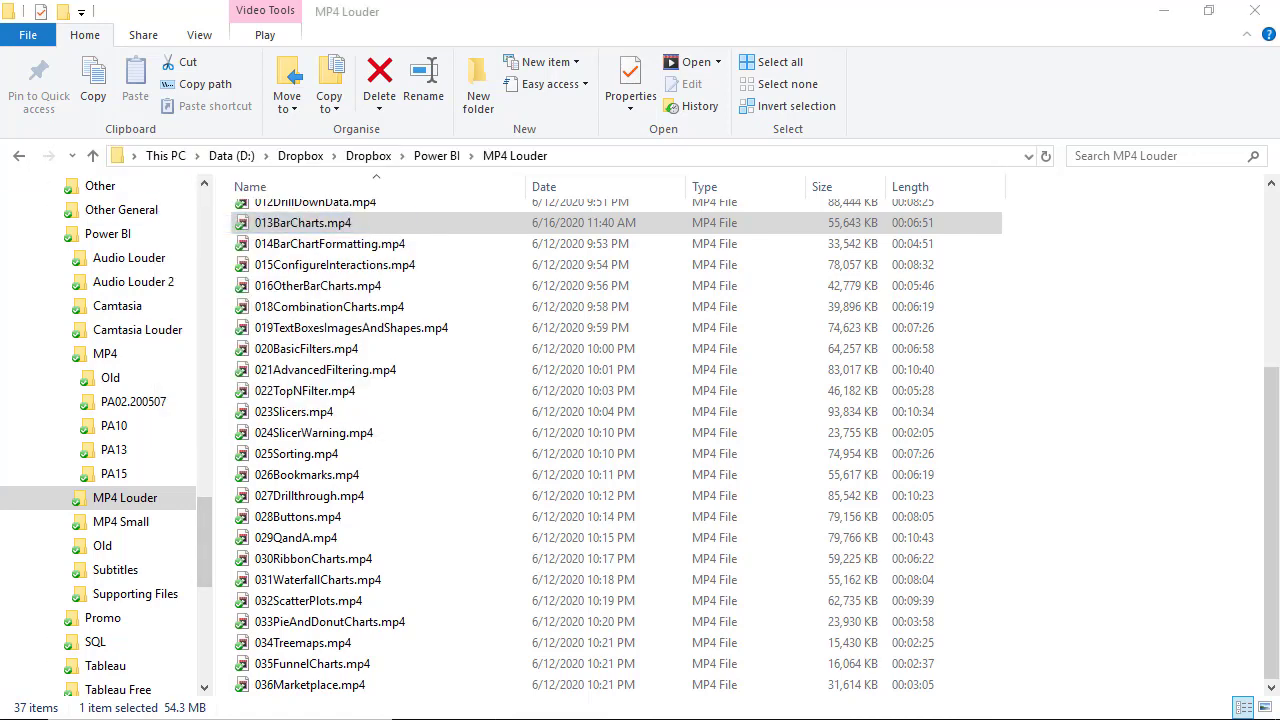
Step: In Command Prompt, change the directory on drive D: to "D:\Dropbox\Dropbox\Power BI\MP4 Louder", using the copied path
type("d:")
key("Return")
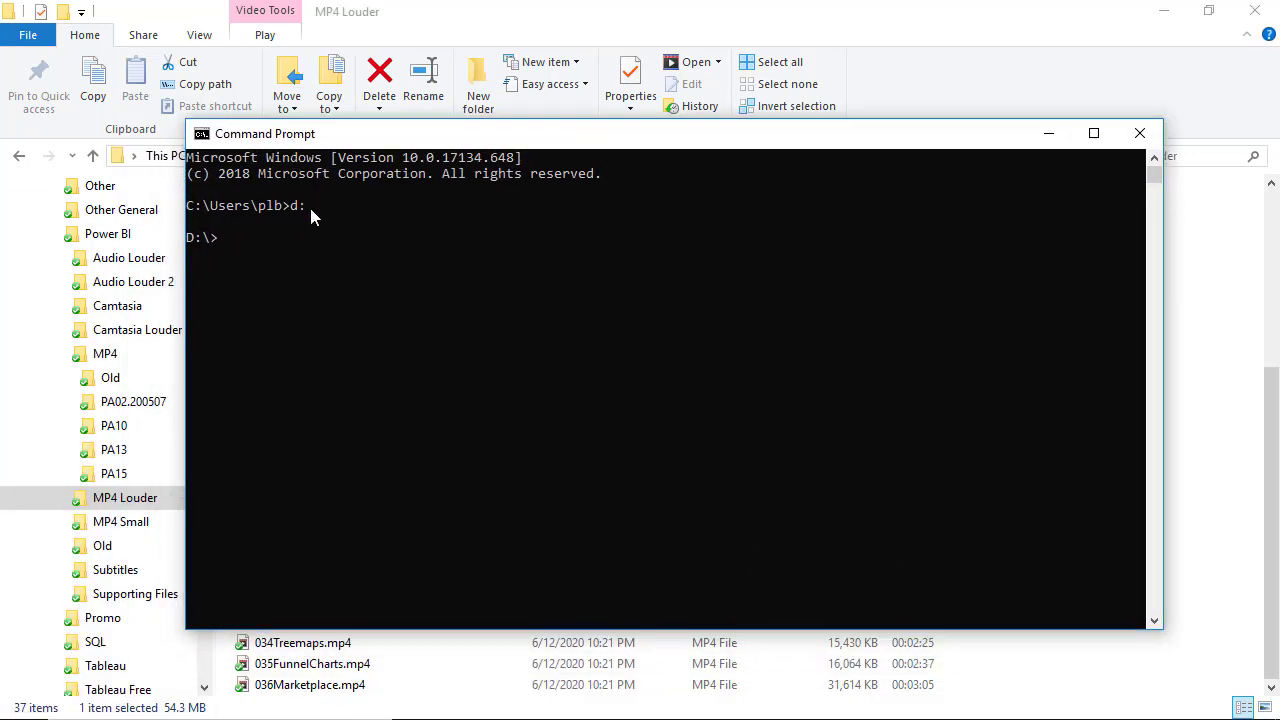
type("cd \"")
key("ctrl+v")
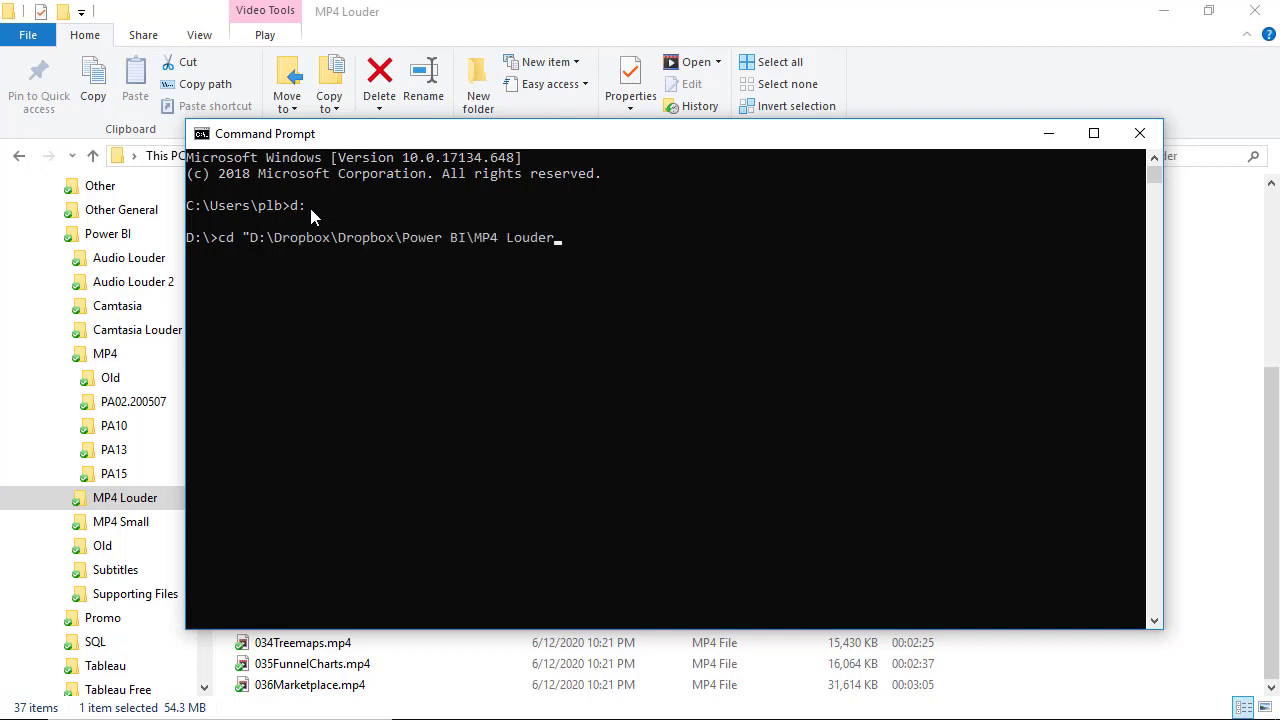
key("Return")
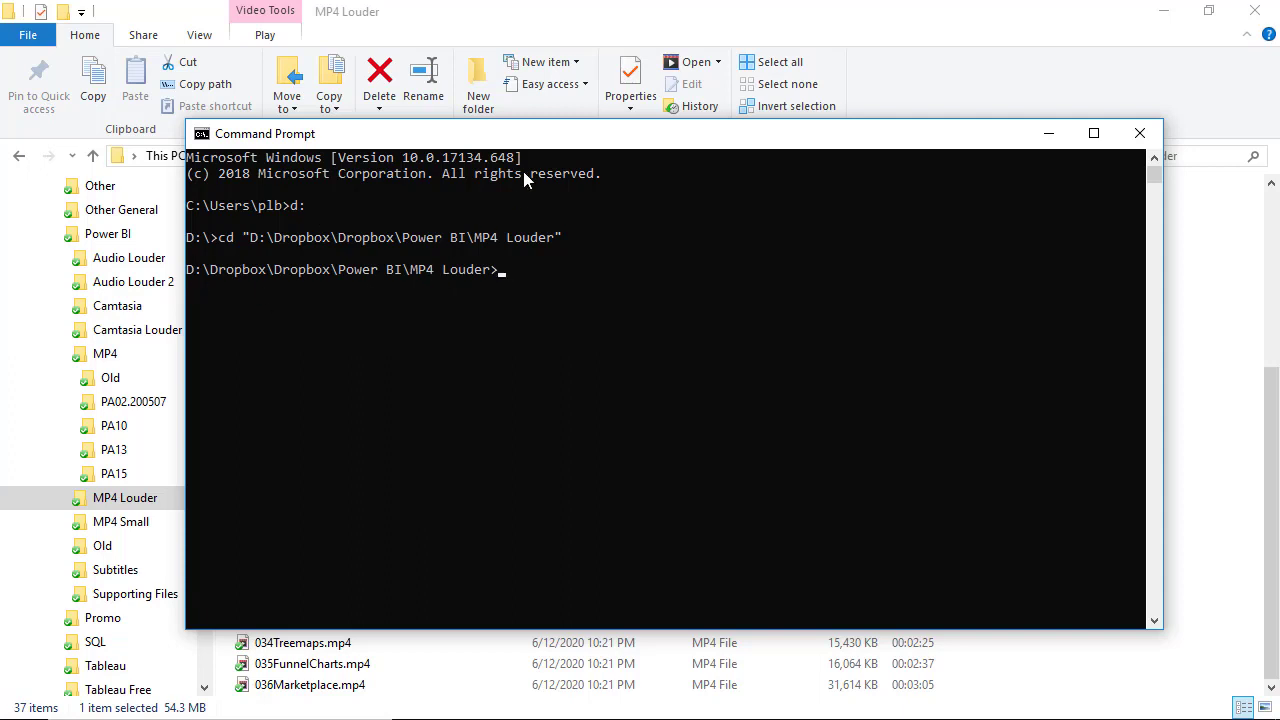
Step: Try to write the folder's file list to a text file with cat *.* >>cat.txt
left_click_drag(578, 145, 576, 212)
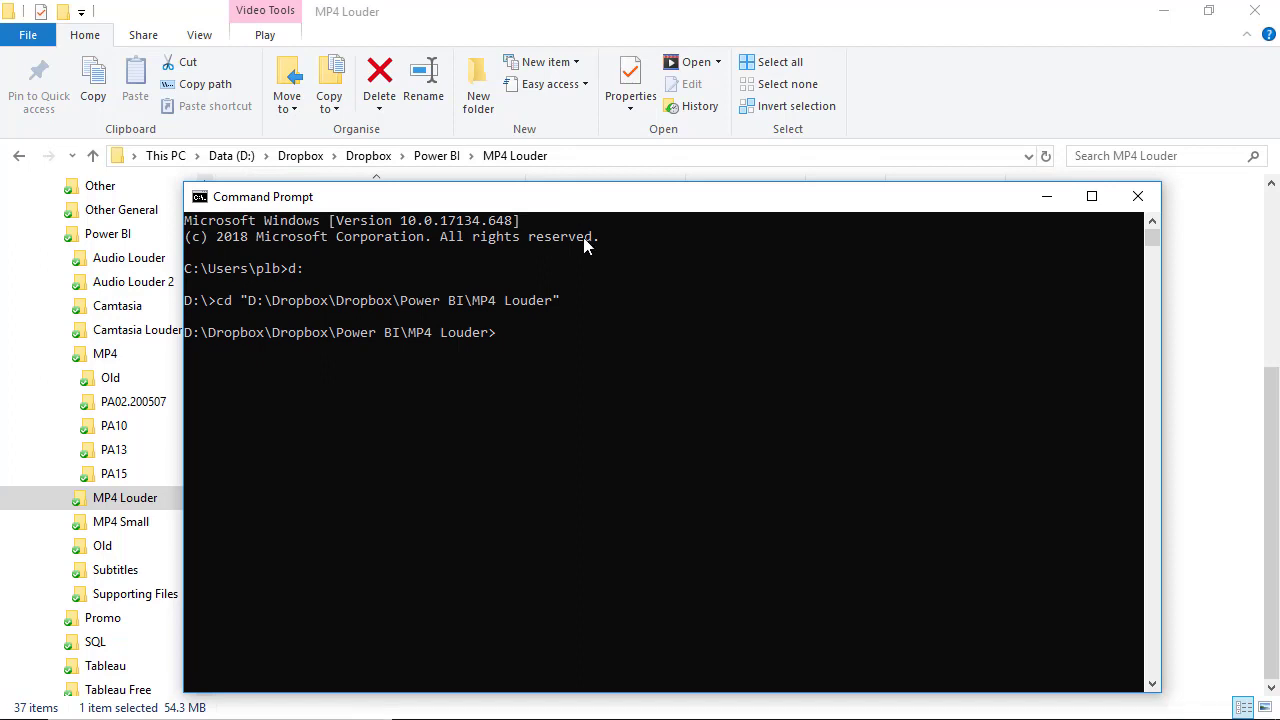
type("cat *.* >>cat.txt")
key("Return")
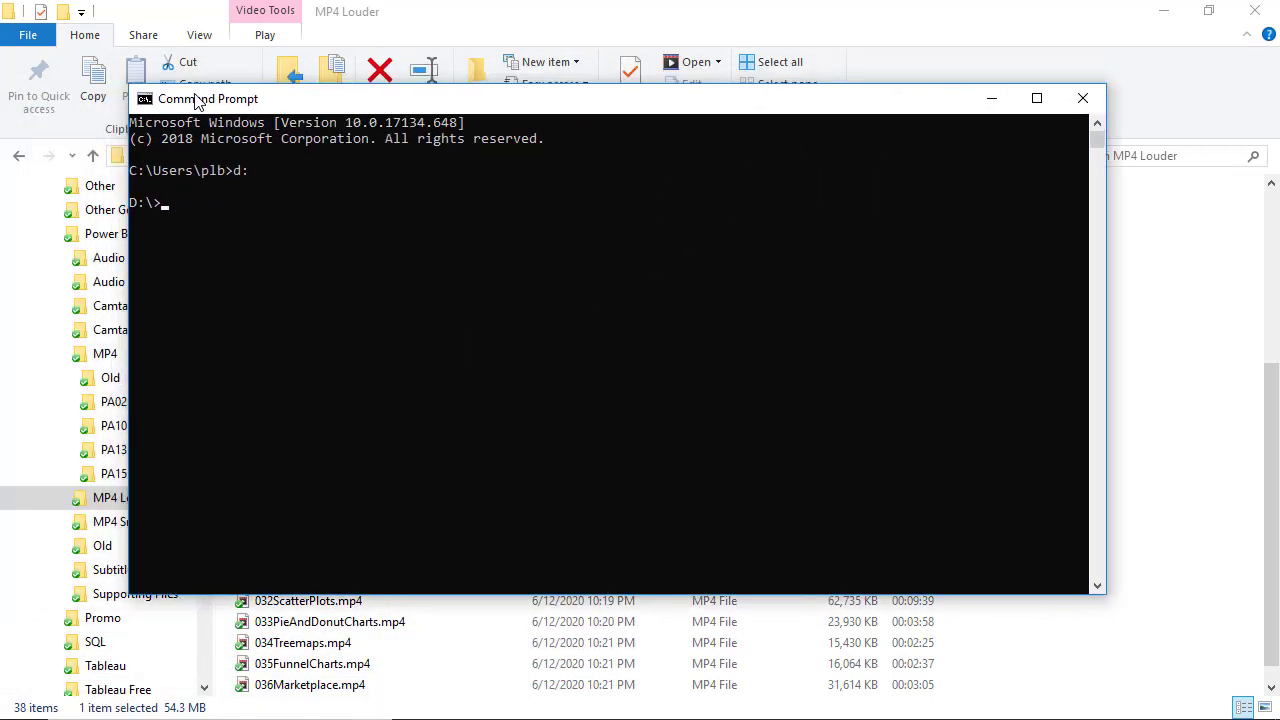
Step: From the D:\ prompt, change to the directory "D:\Dropbox\Dropbox\Power BI\MP4 Louder" with the copied path in quotation marks
type("cd")
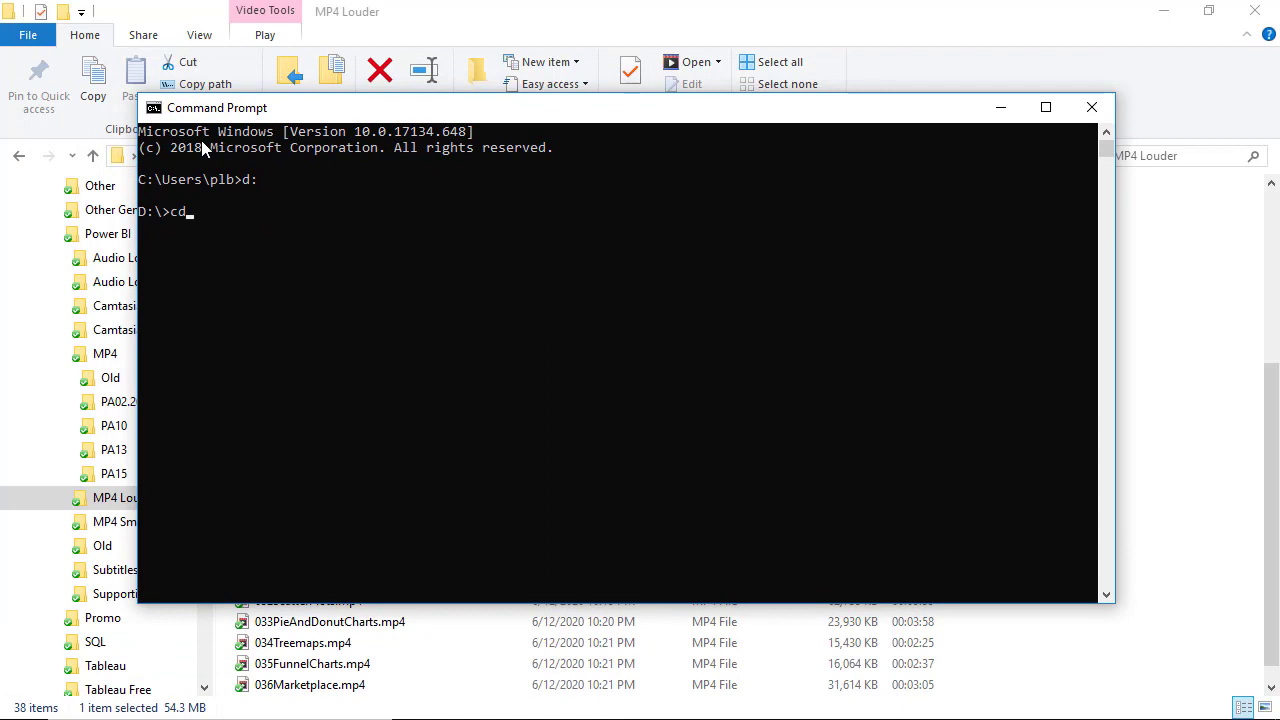
type(" \"")
key("ctrl+v")
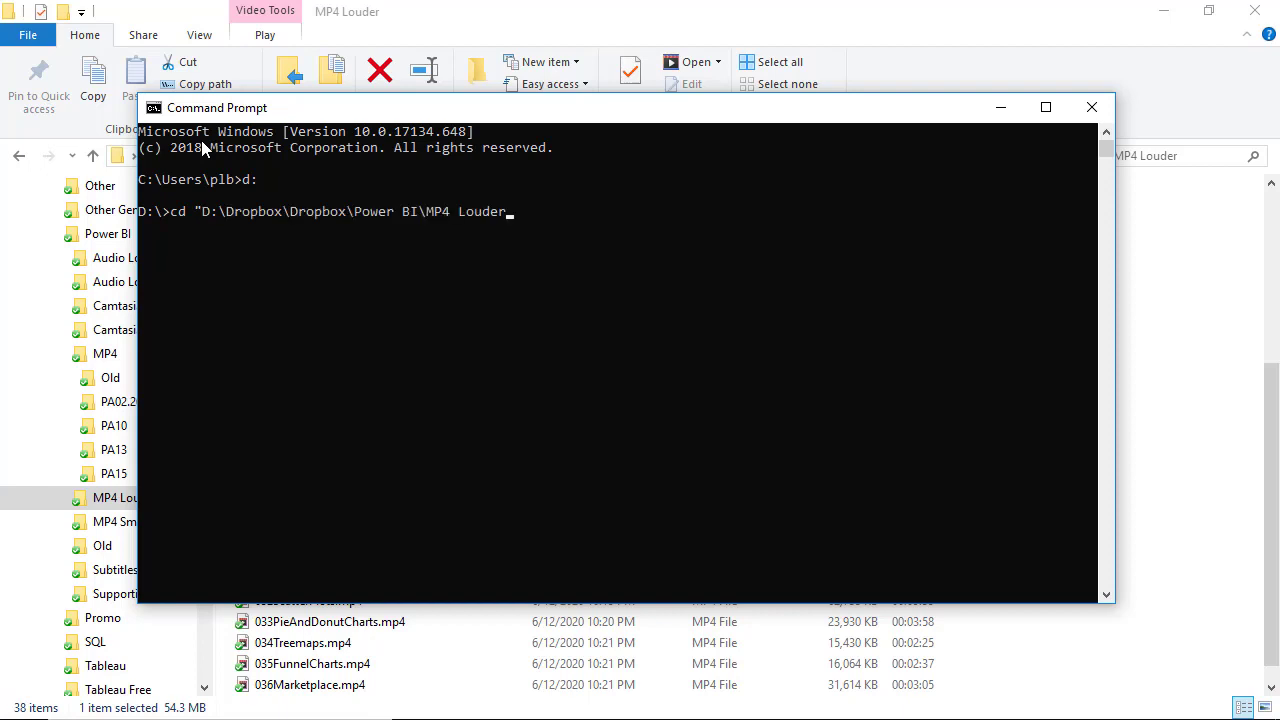
type("\"")
key("Return")
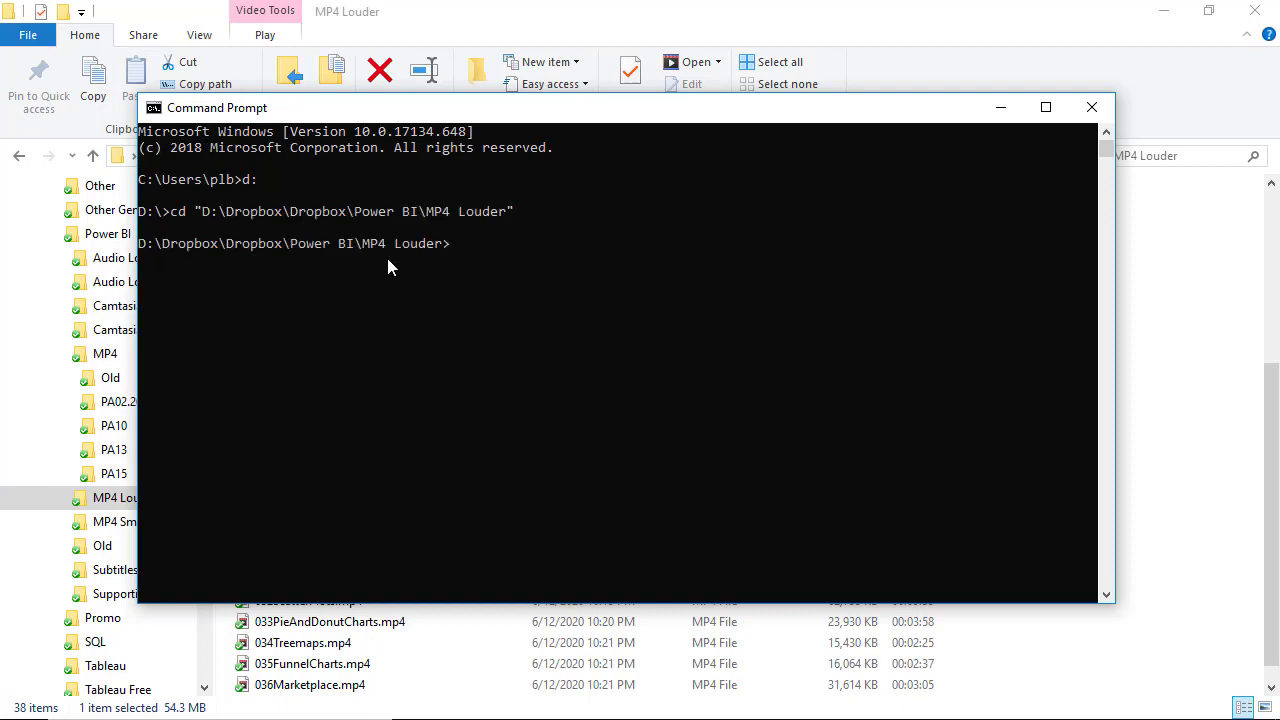
Step: Save the directory listing of all files to a text file with dir *.* >>cat.txt
left_click_drag(492, 114, 843, 189)
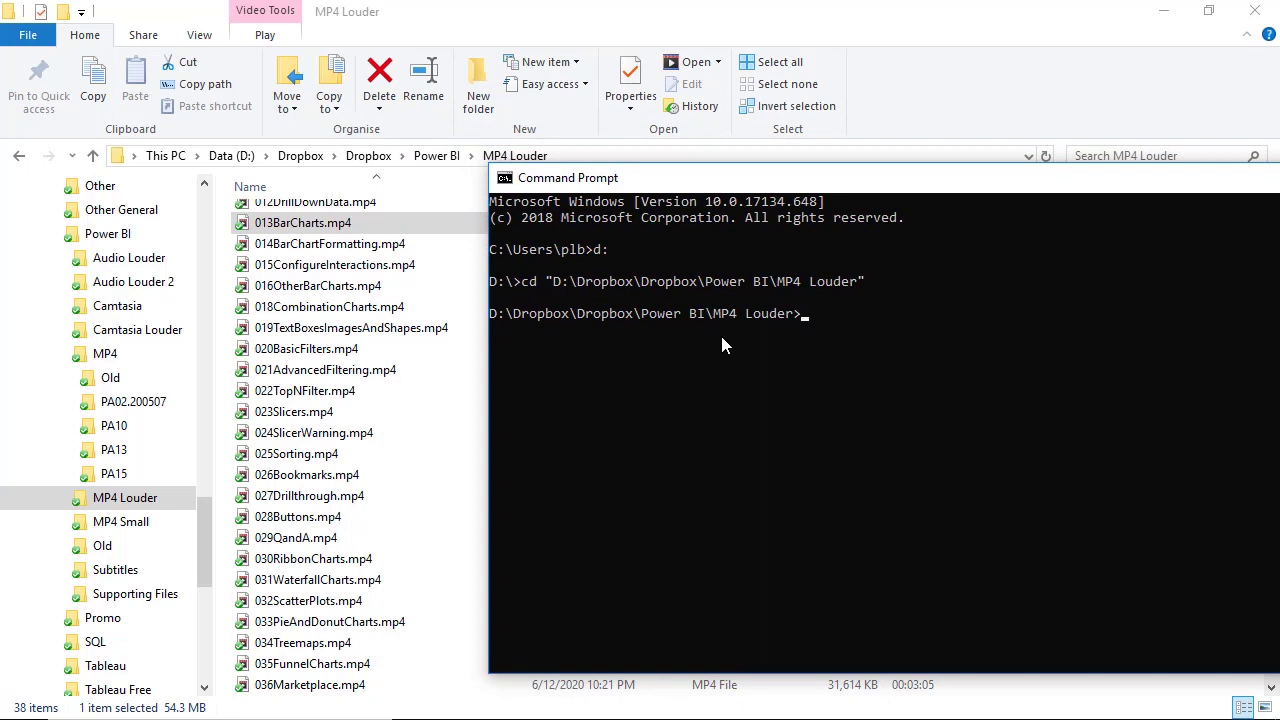
type("dir *.* >>cat.txt")
key("Return")
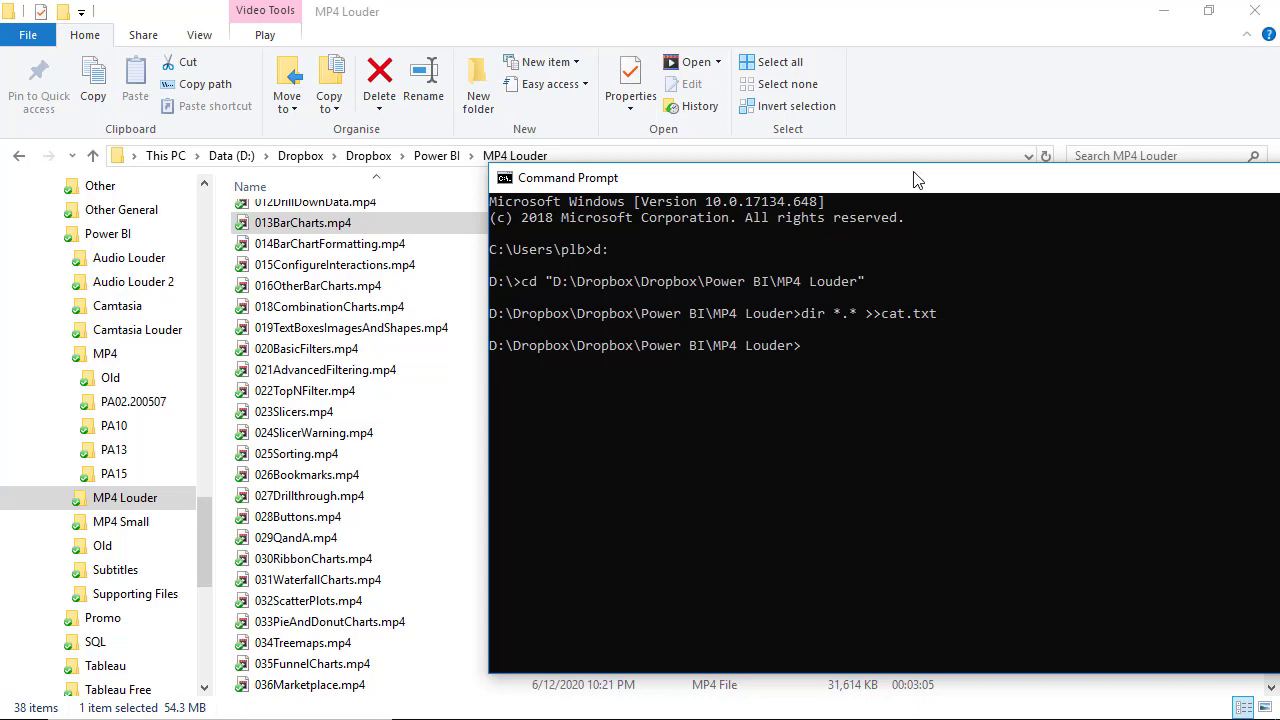
Step: Move the Command Prompt aside and locate the cat.txt file in the MP4 Louder folder
left_click_drag(804, 181, 0, 205)
left_click_drag(1270, 490, 1269, 528)
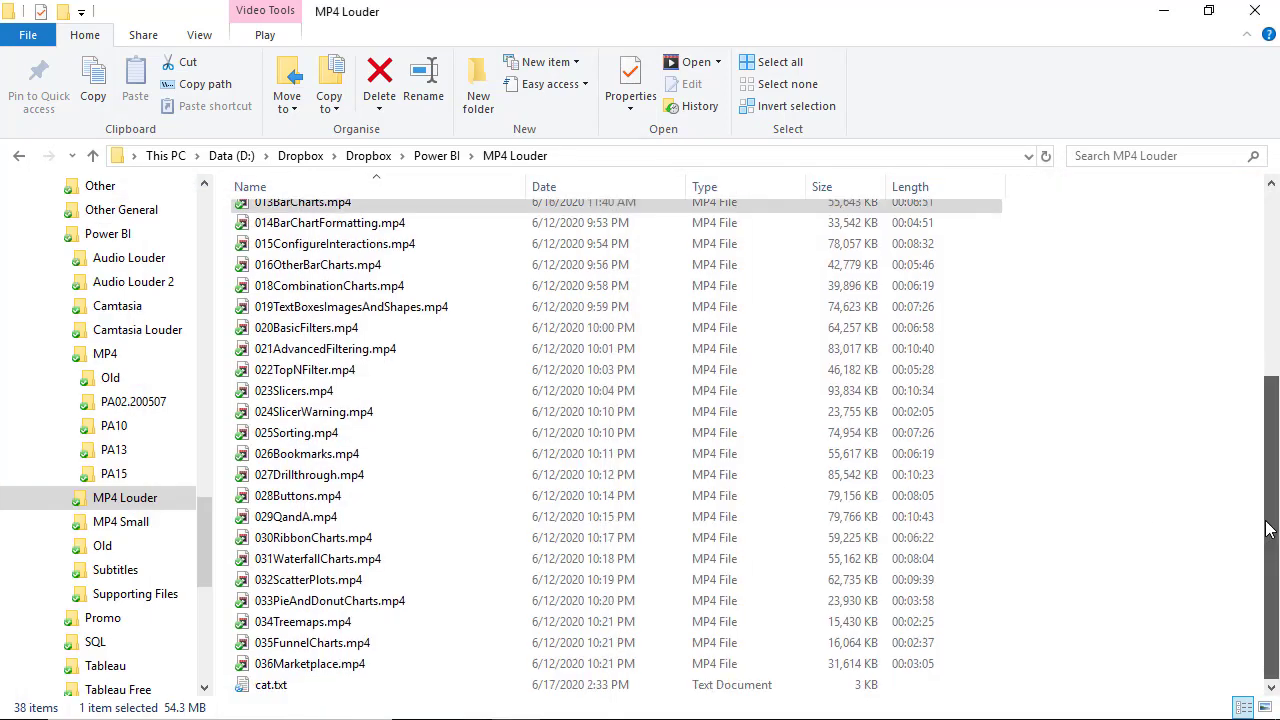
left_click(312, 685)
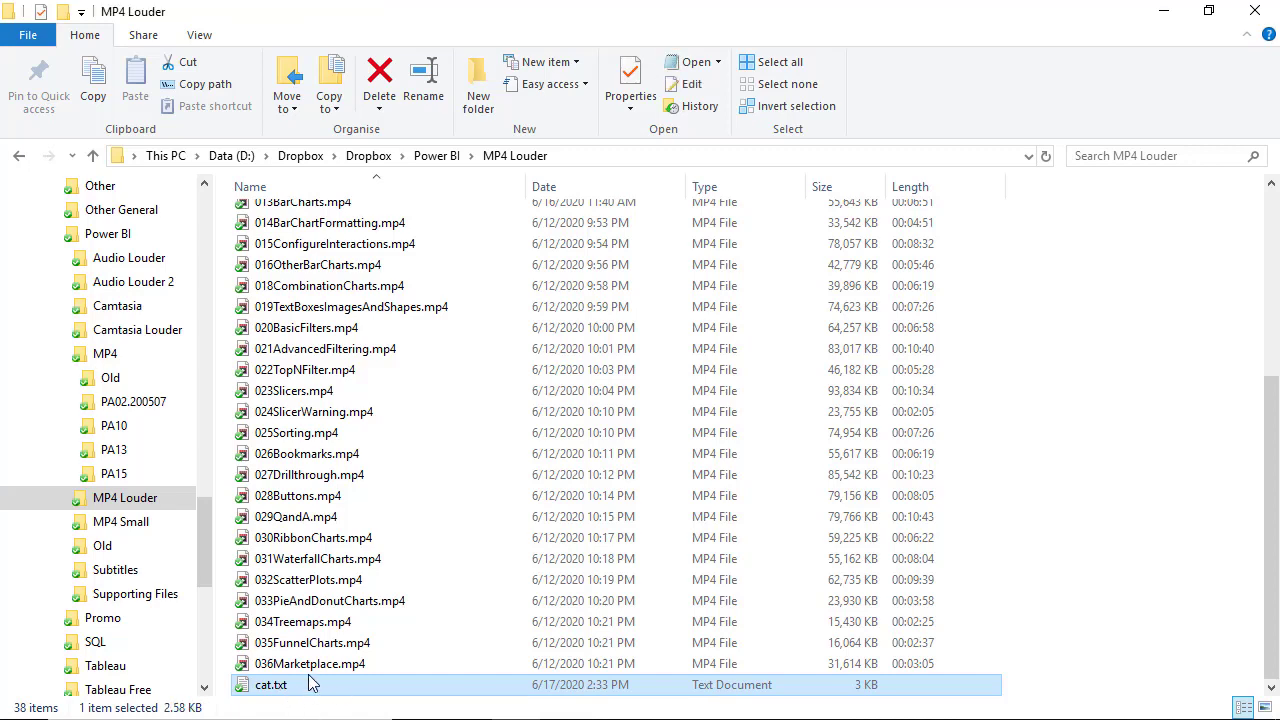
left_click_drag(0, 205, 650, 122)
key("Up")
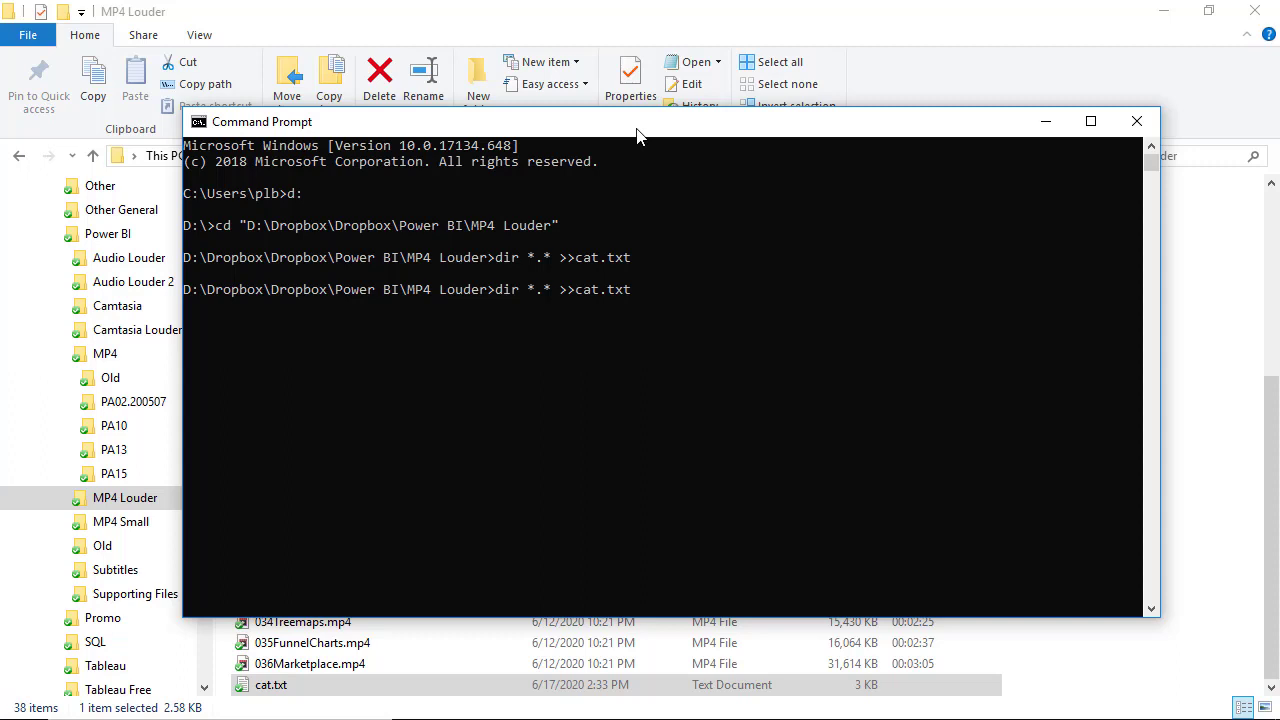
type("/s")
type("/b")
key("BackSpace")
key("BackSpace")
key("BackSpace")
key("BackSpace")
key("BackSpace")
key("BackSpace")
Step: Move the Command Prompt away, switch to Excel, create a blank workbook and maximize its window
left_click_drag(660, 122, 0, 190)
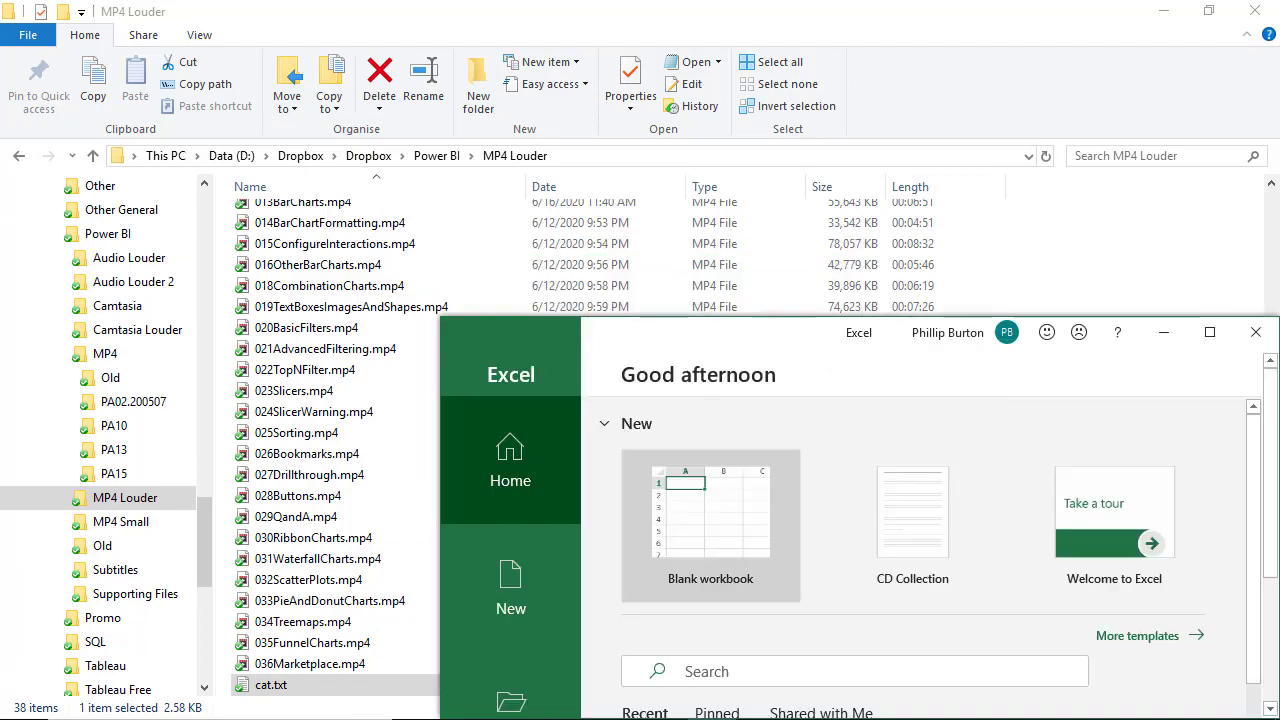
left_click(637, 497)
left_click_drag(846, 330, 727, 275)
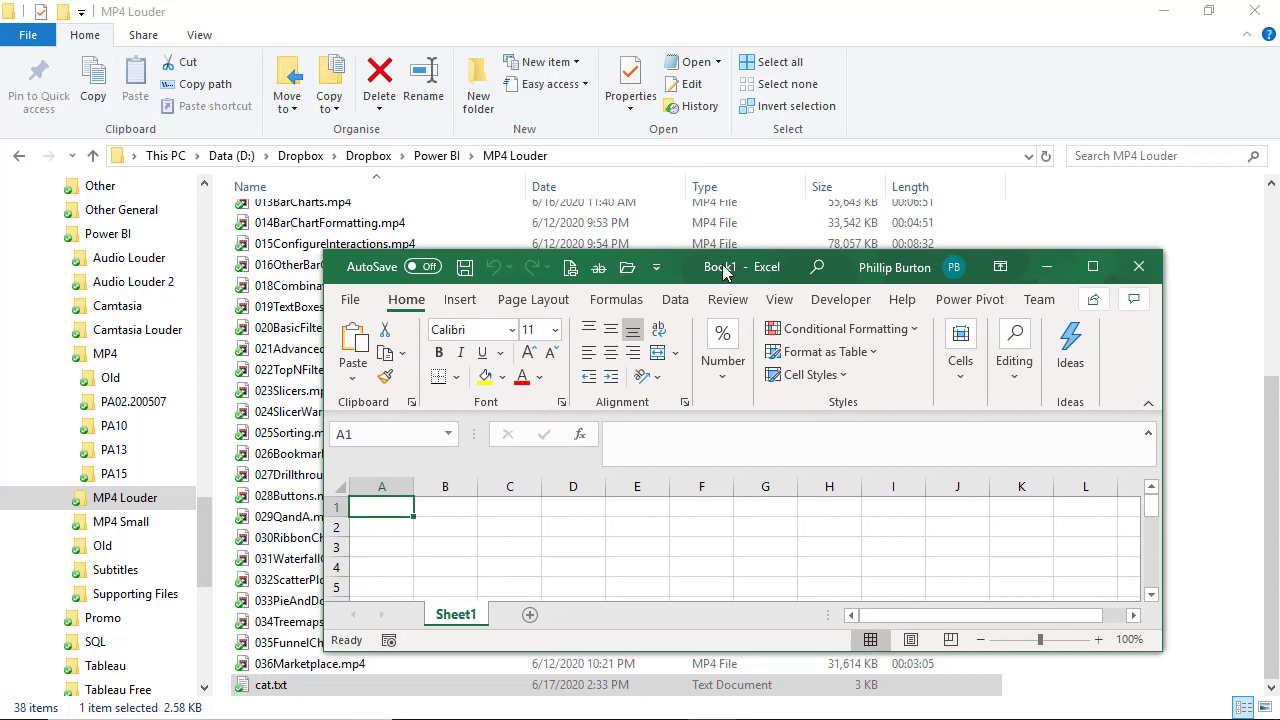
double_click(727, 275)
Step: Open cat.txt from D:\Dropbox\Dropbox\Power BI\MP4 Louder, using the copied folder path and the Text Files filter
left_click(26, 50)
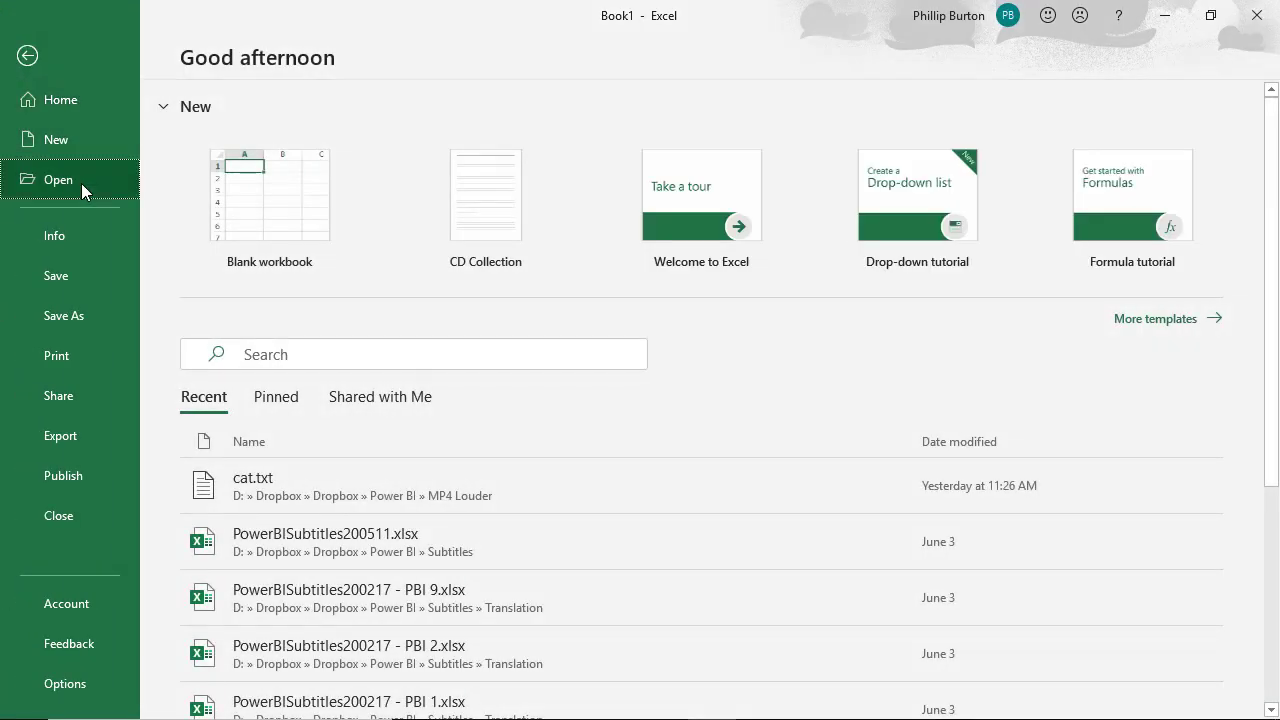
left_click(81, 183)
left_click(336, 519)
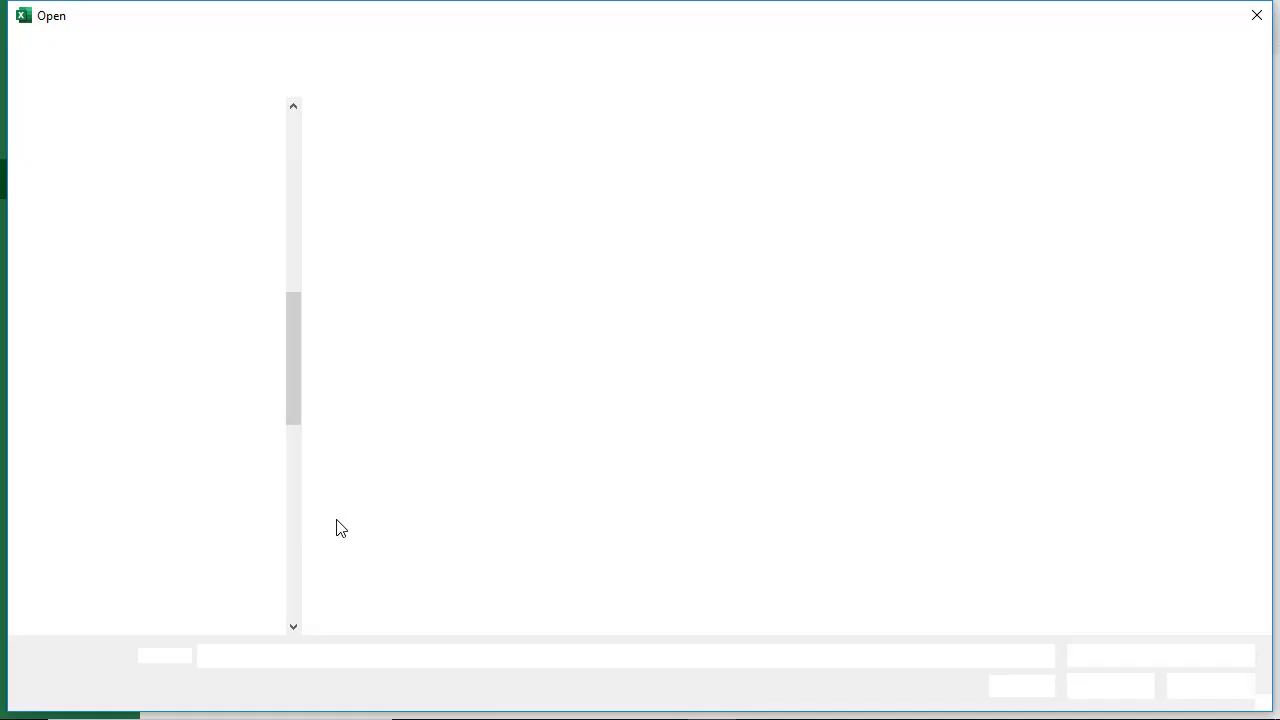
key("ctrl+v")
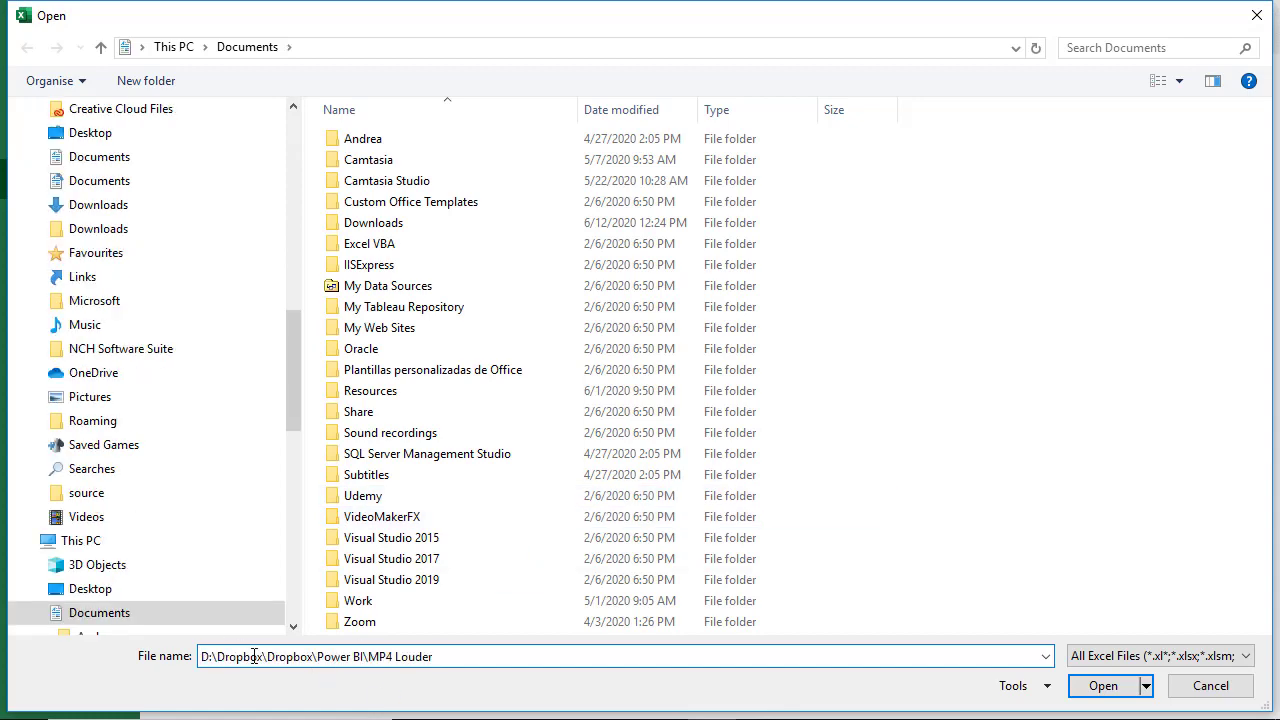
left_click(1104, 685)
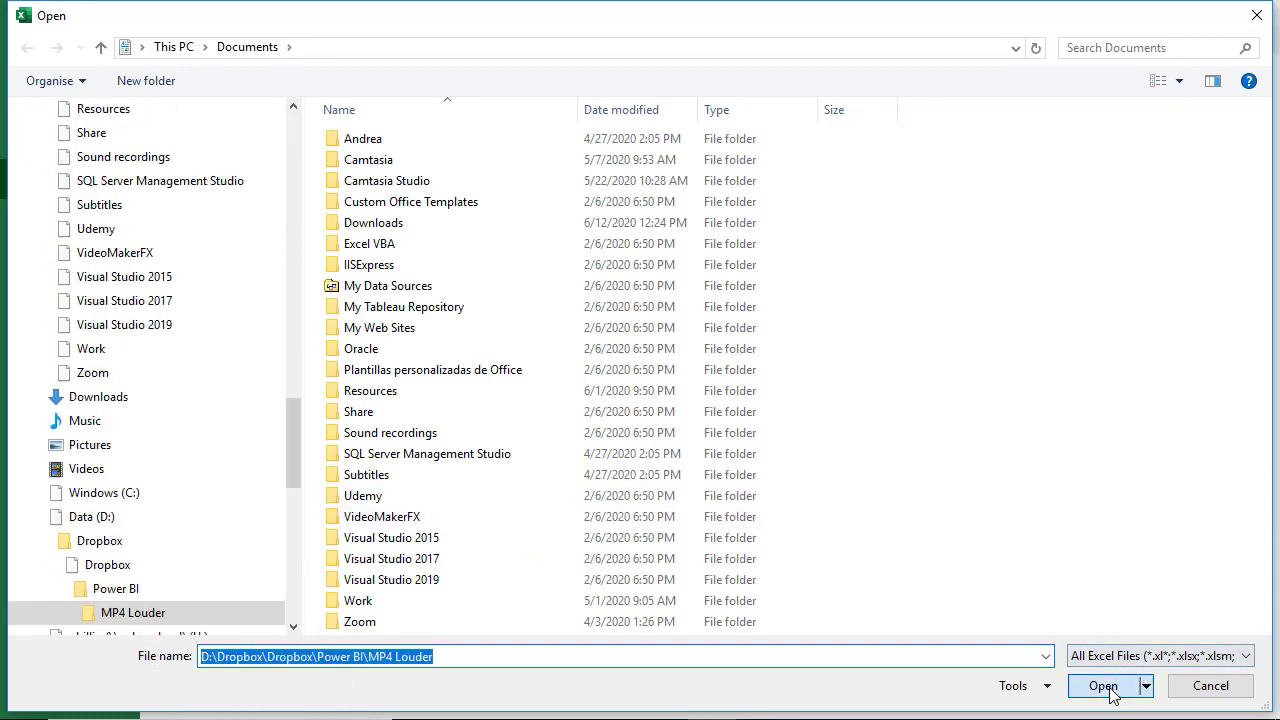
left_click(1150, 656)
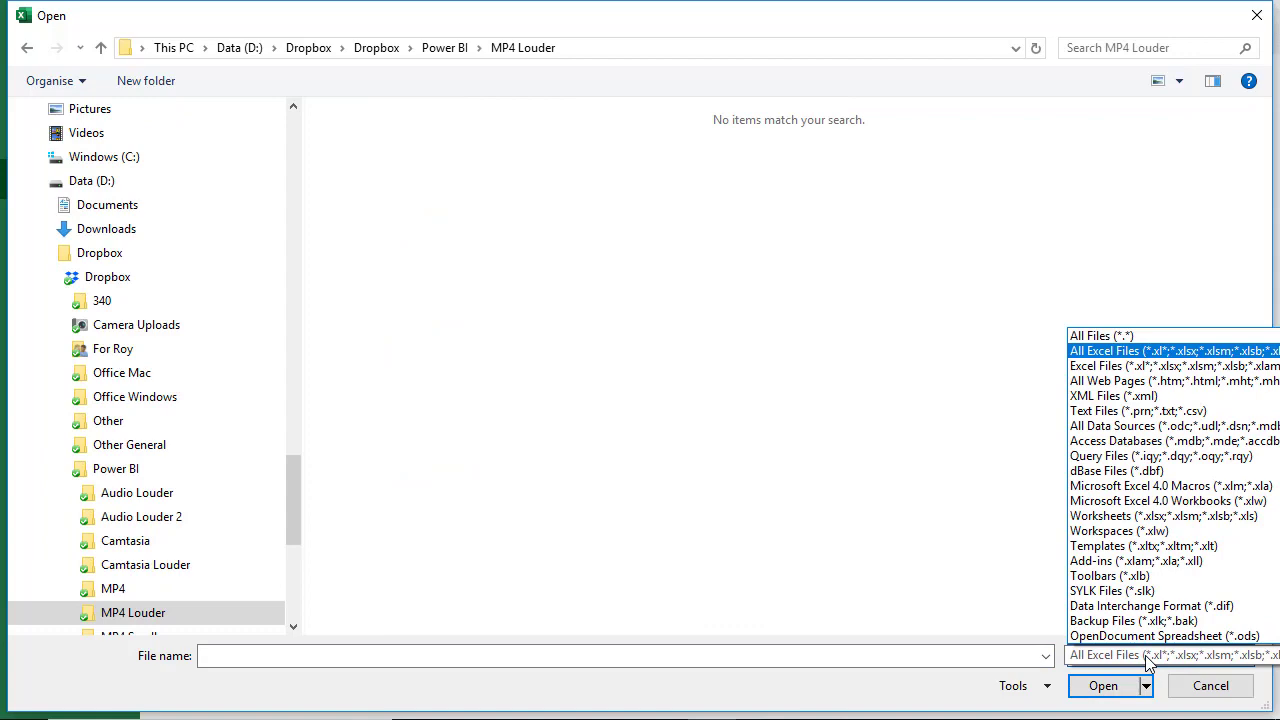
left_click(1138, 411)
left_click(385, 172)
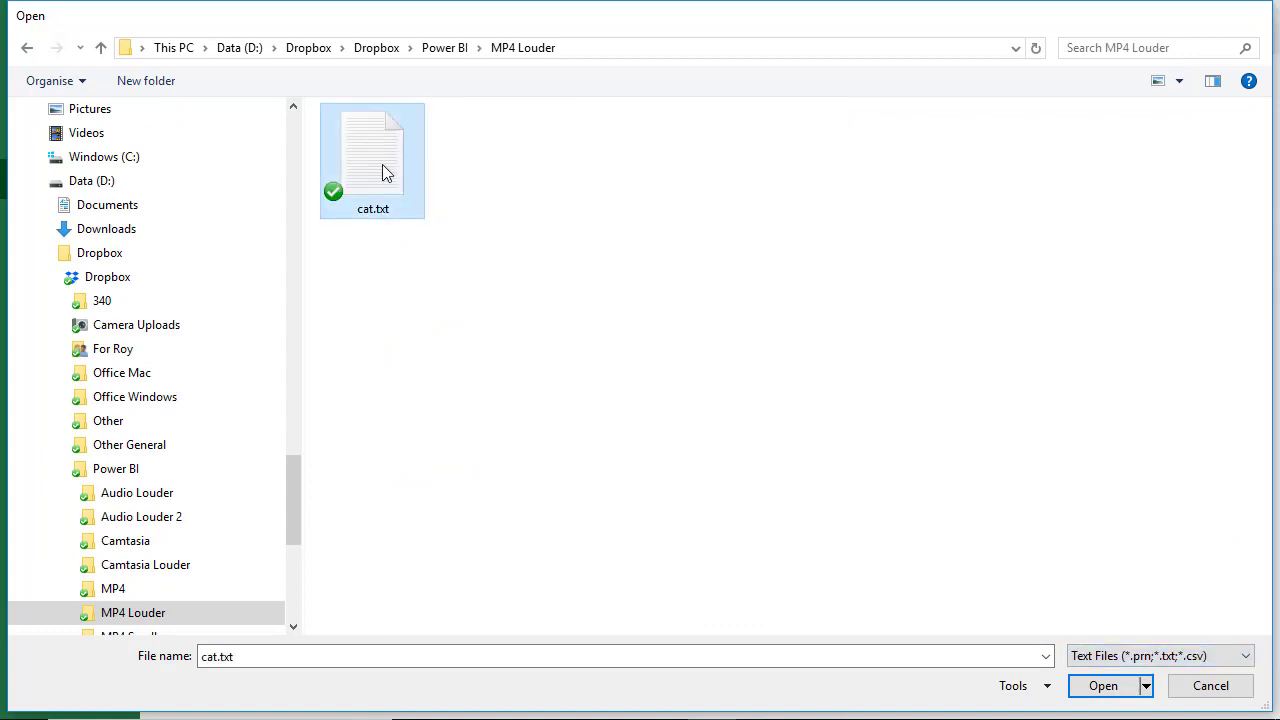
double_click(385, 172)
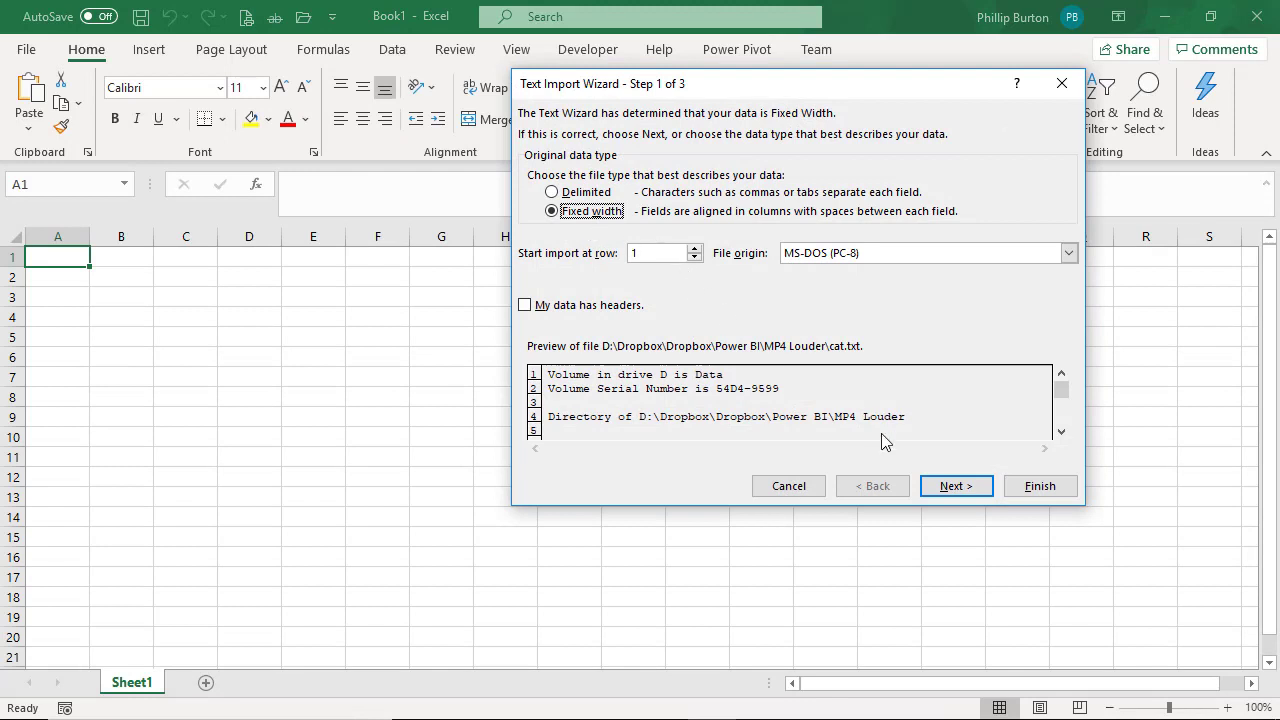
Step: Import the text as fixed width with only two column breaks, at about 20 and 39, so the file names get their own column
left_click(953, 487)
scroll(1062, 428, "down", 2)
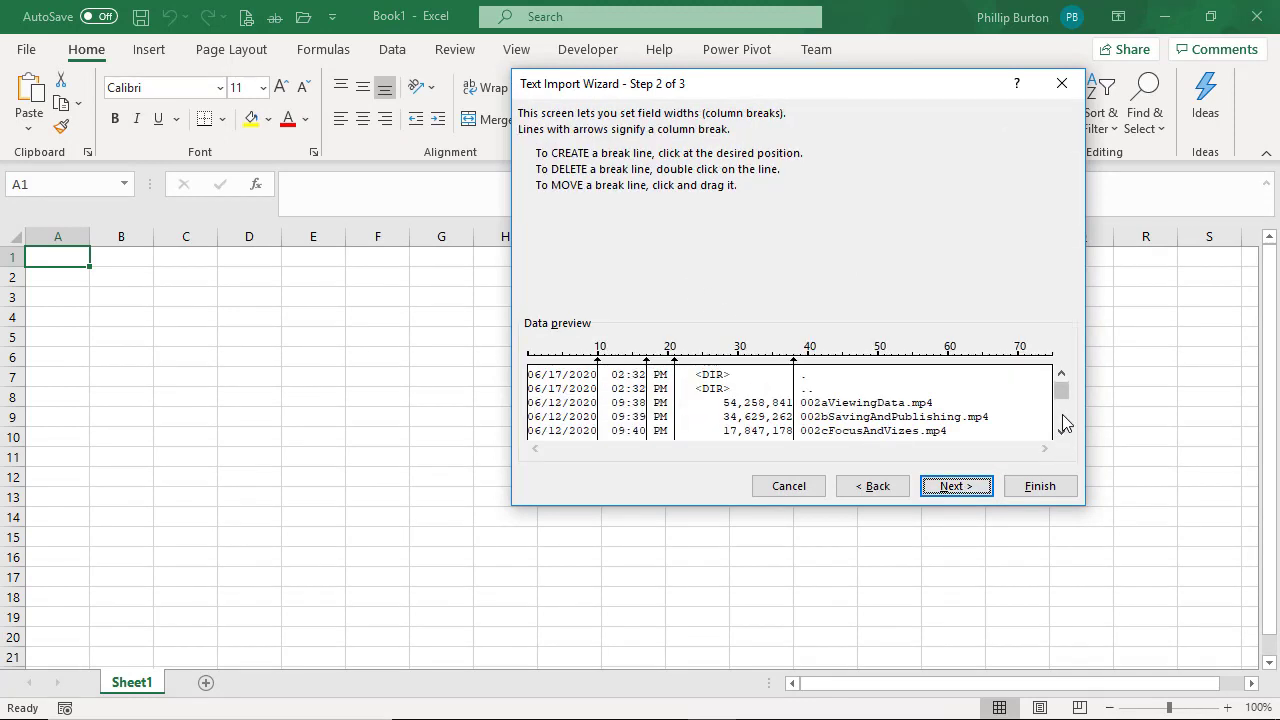
double_click(597, 426)
left_click(646, 362)
double_click(647, 362)
left_click_drag(676, 366, 667, 363)
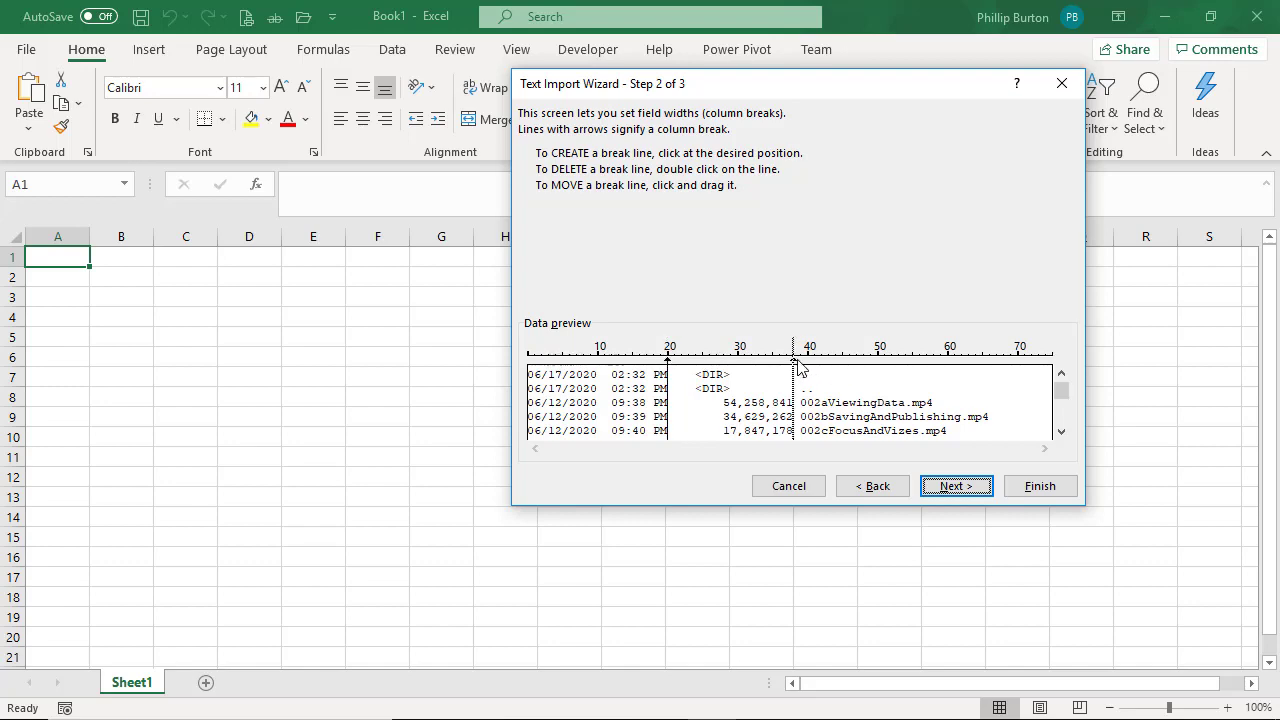
left_click_drag(794, 366, 801, 366)
left_click(958, 486)
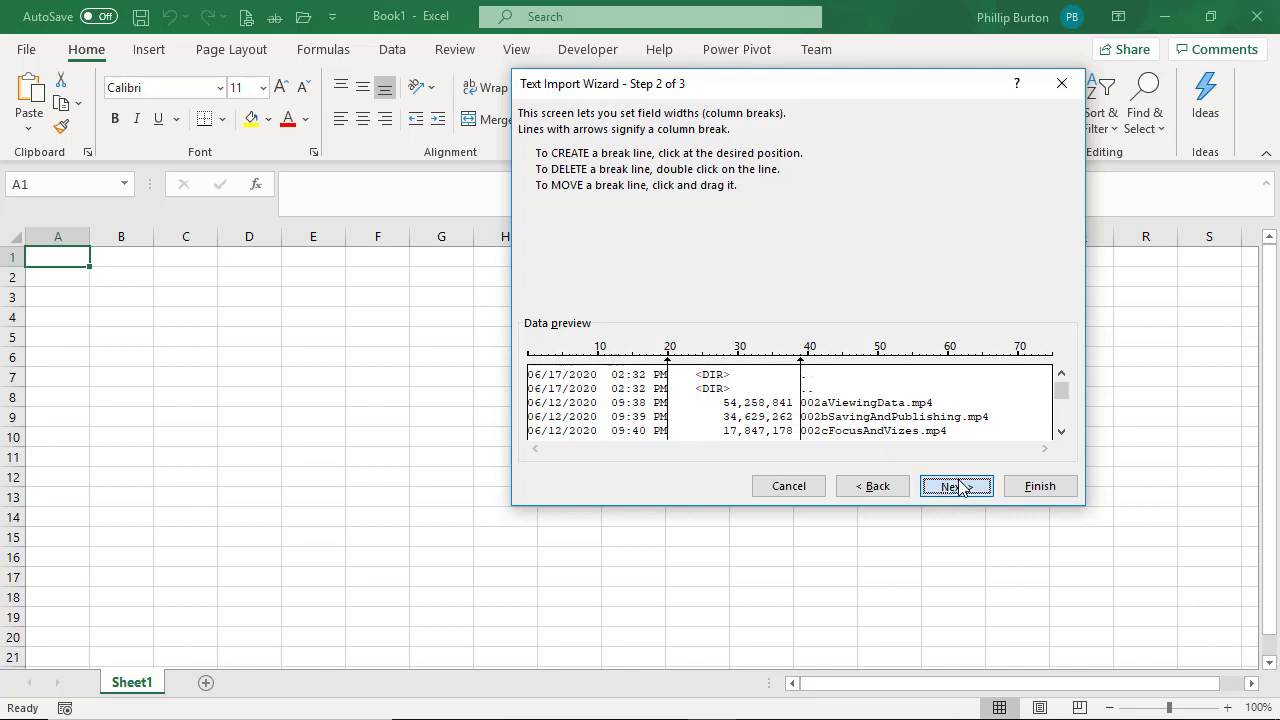
left_click(1040, 486)
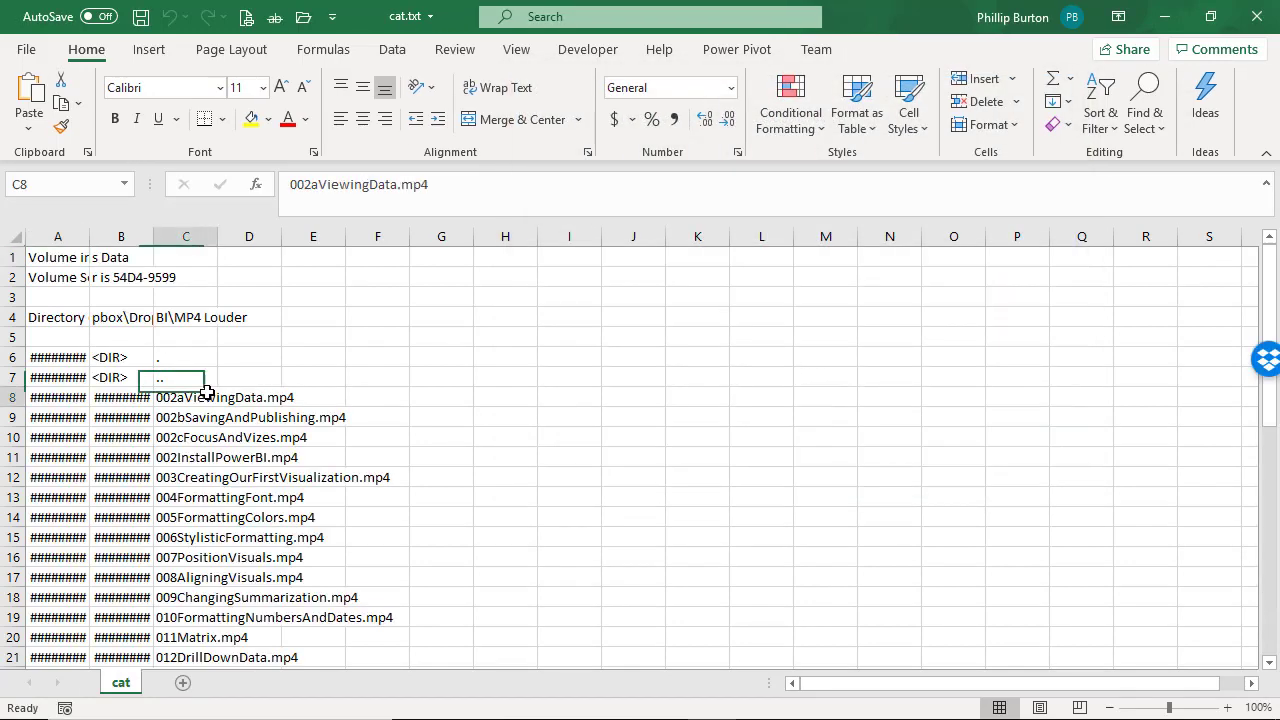
Step: Enter =SUBSTITUTE(C8,".mp4","200612.mp4") in D8, and widen columns C and D to fit the file names
left_click_drag(203, 386, 205, 315)
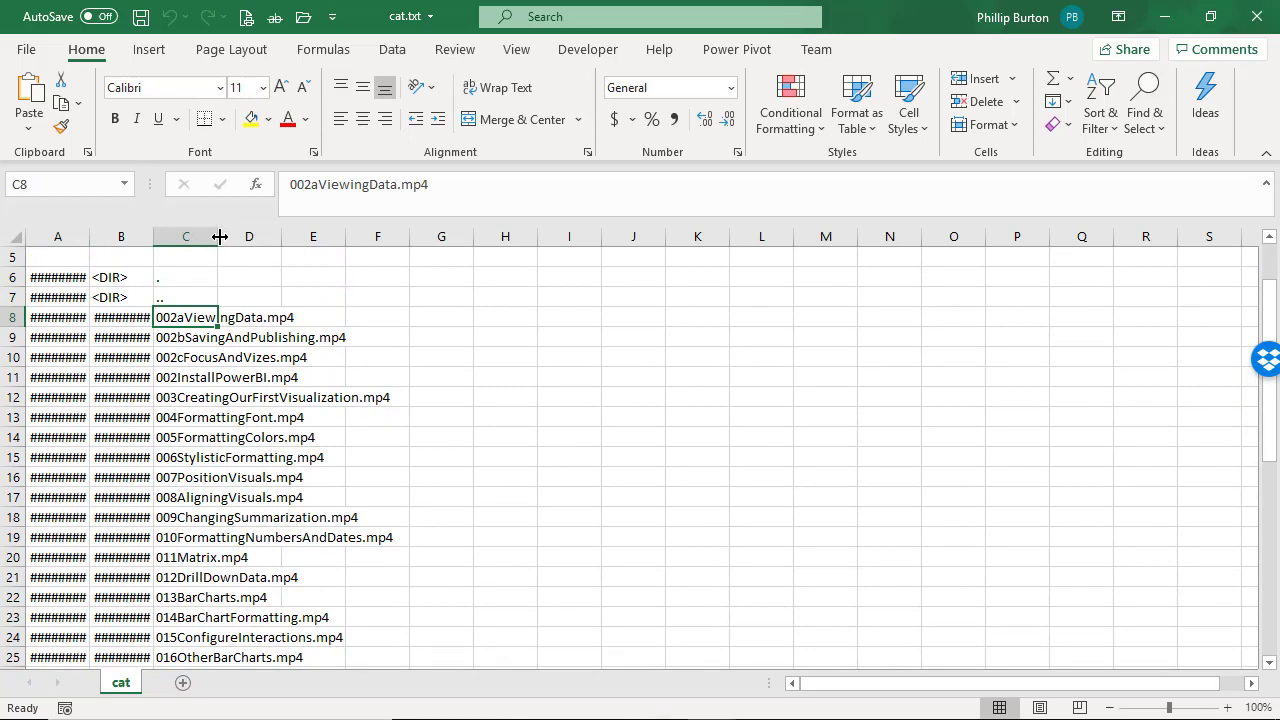
double_click(218, 236)
left_click(436, 318)
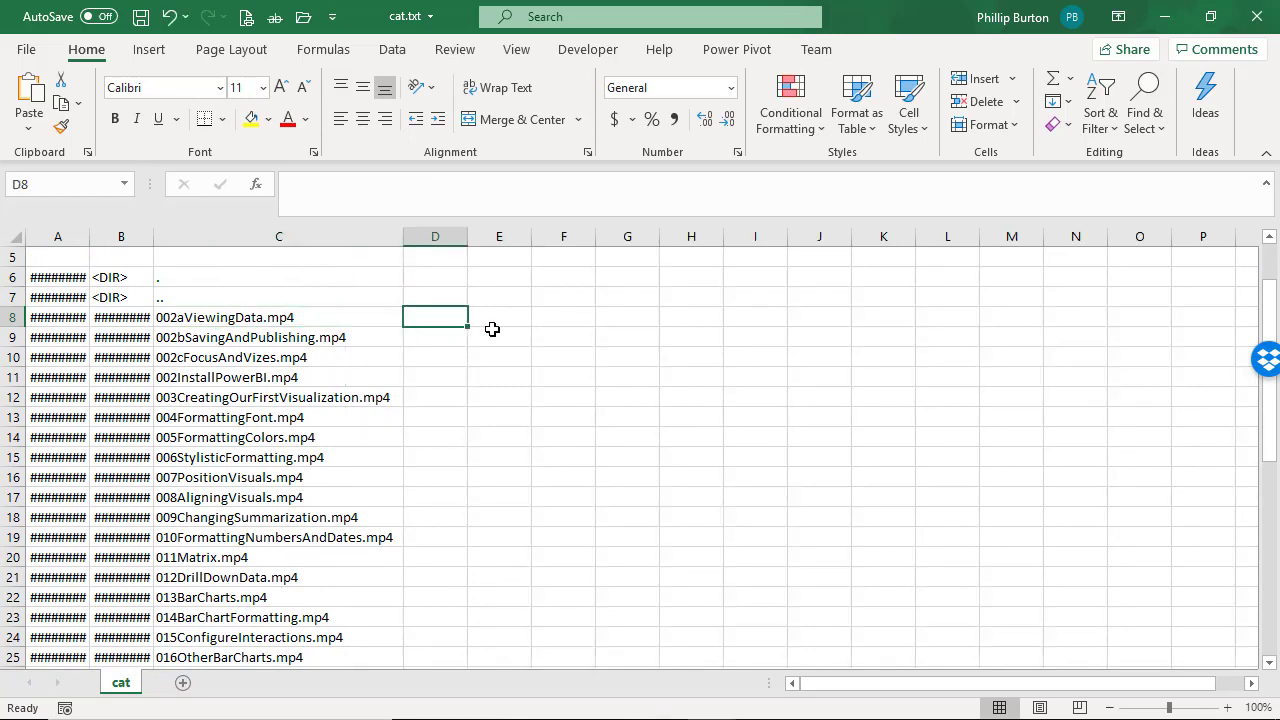
type("=sub")
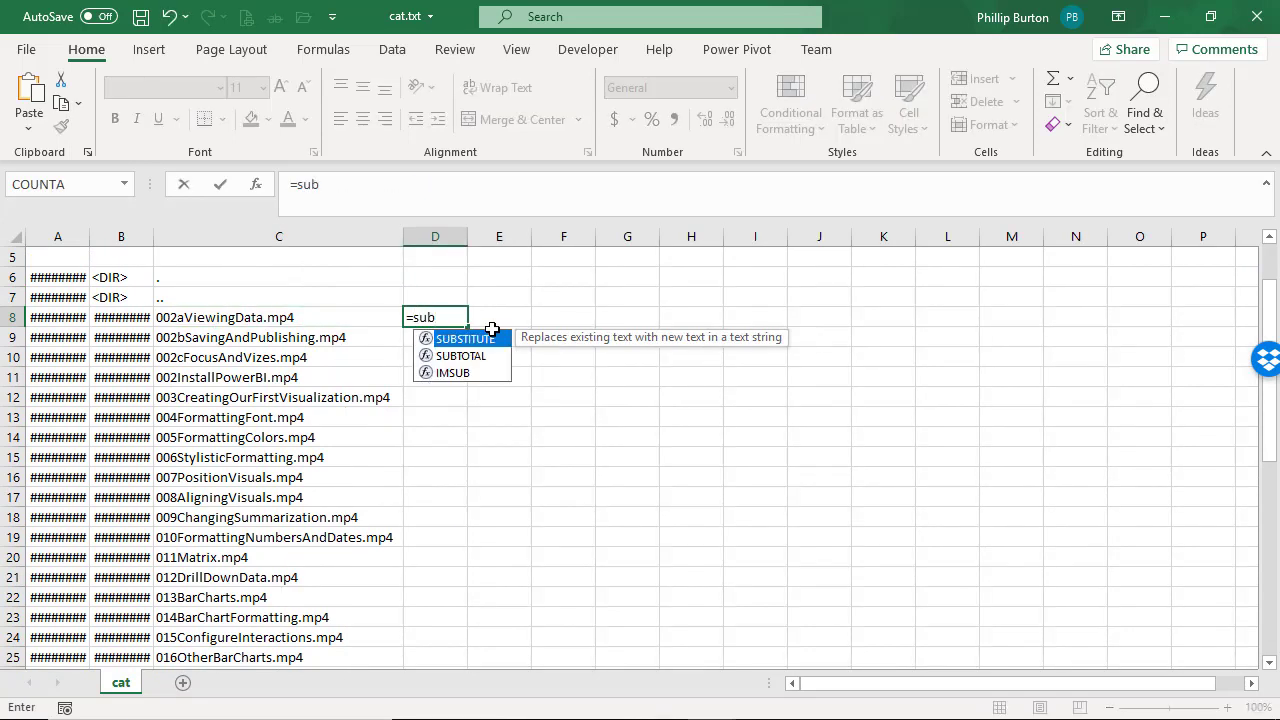
key("Tab")
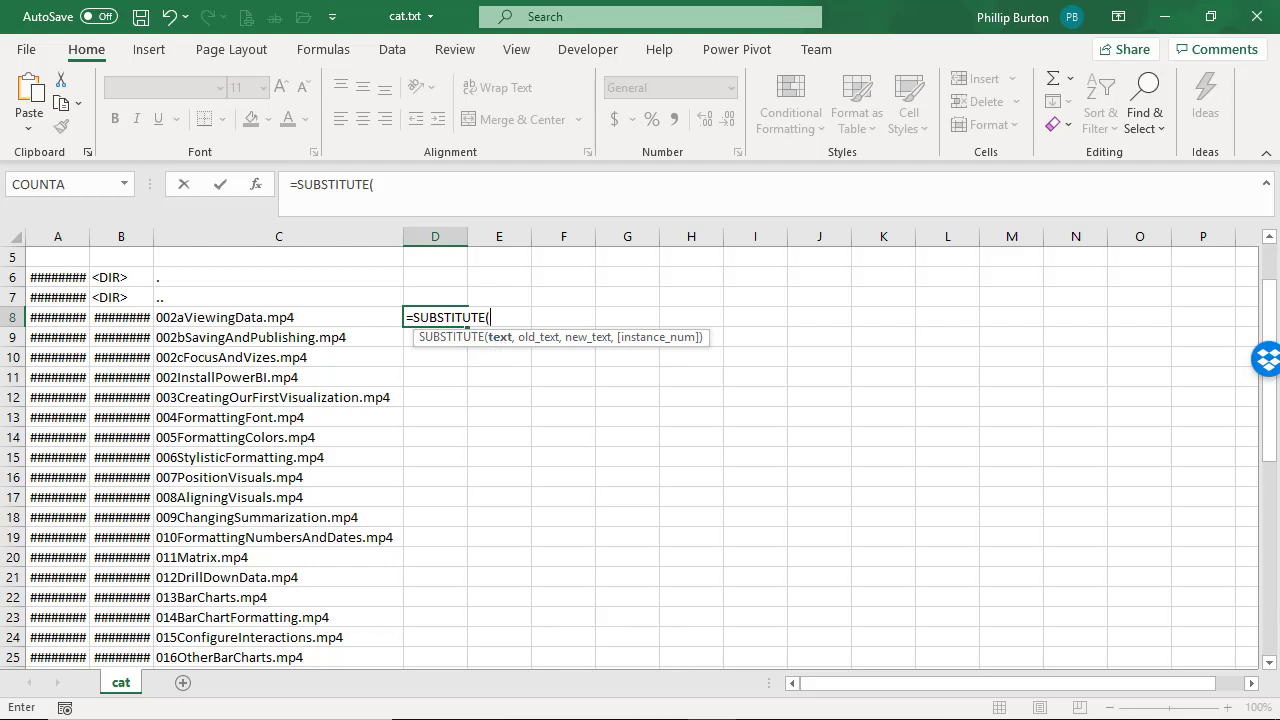
left_click(252, 320)
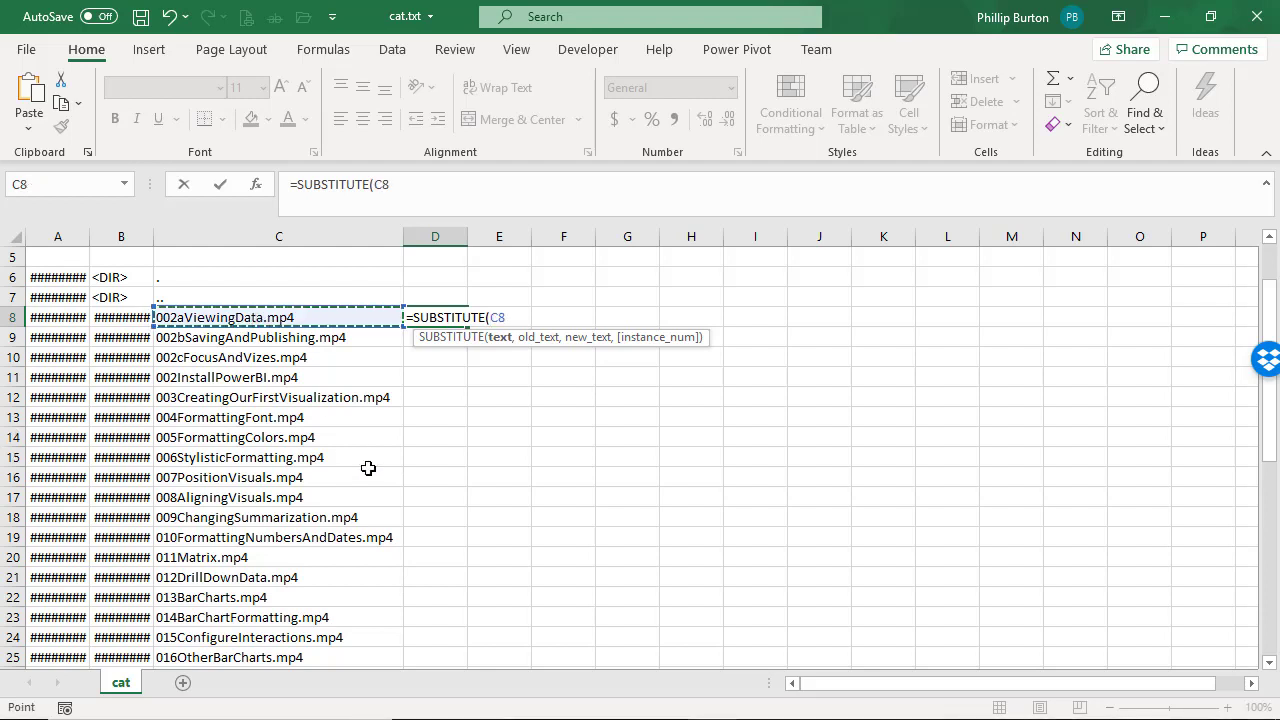
type(",\".")
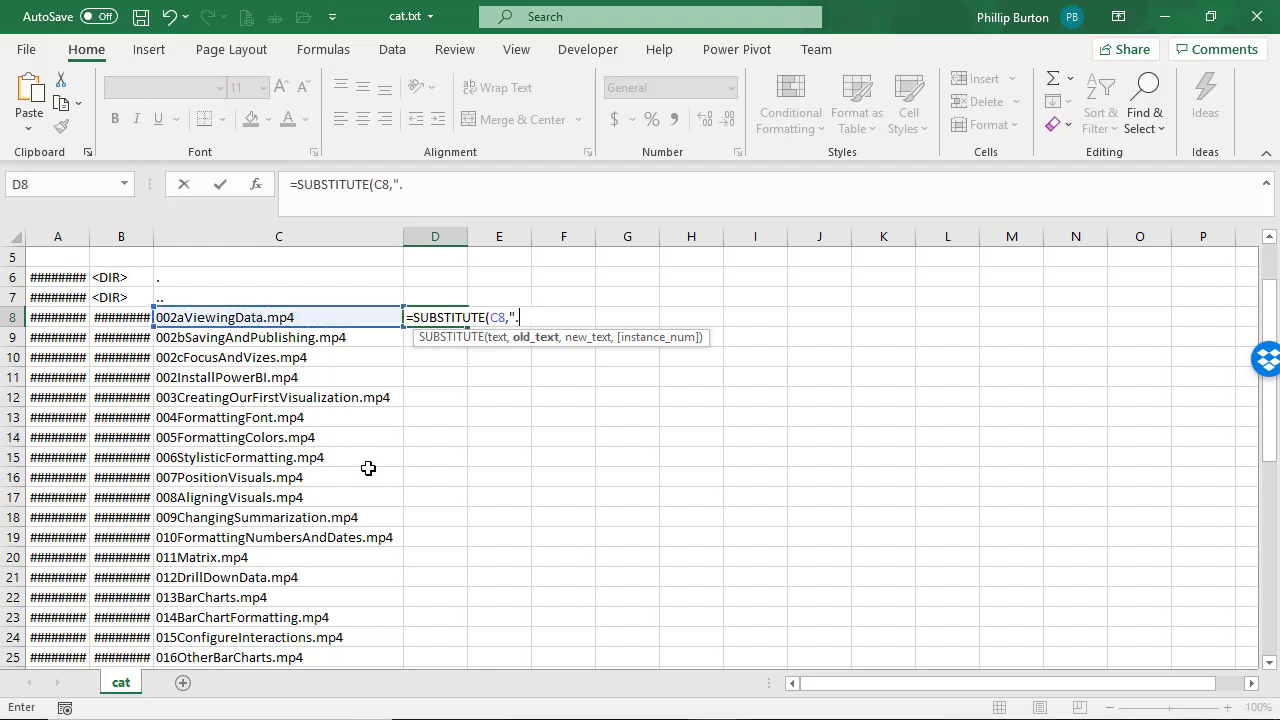
type("mp4\",\"")
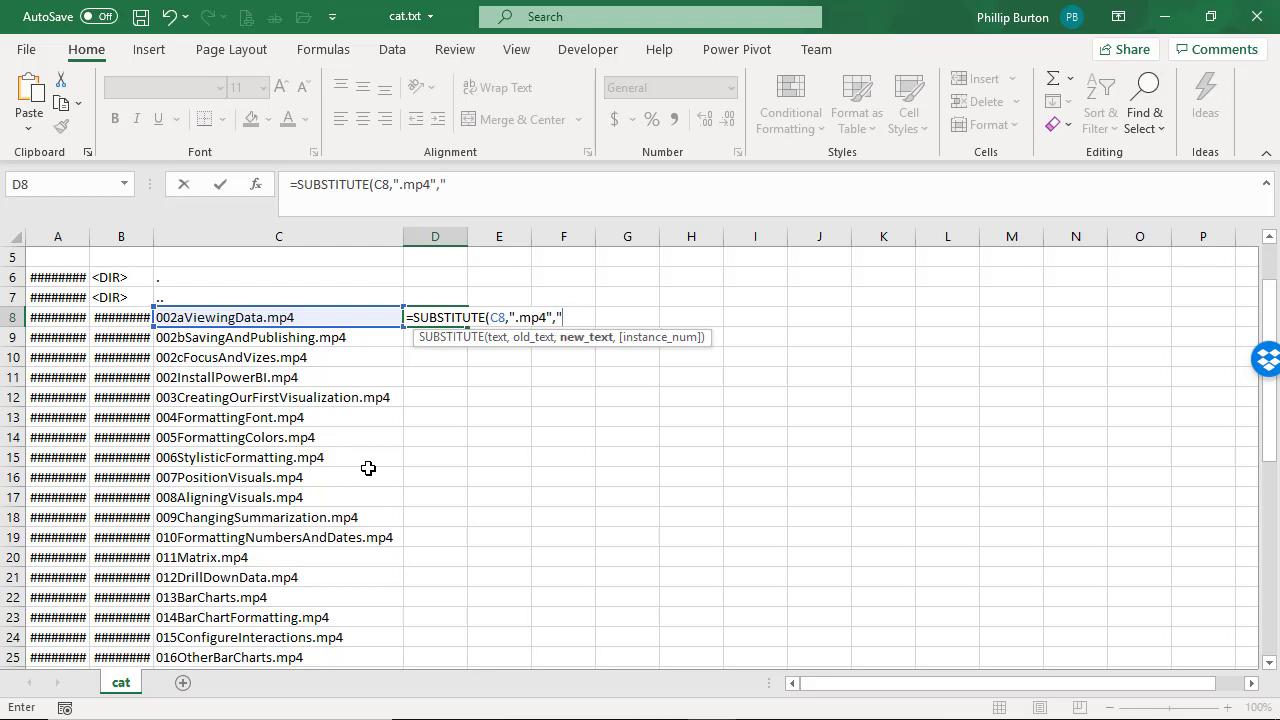
type("200612.mp4\")")
key("Return")
key("Up")
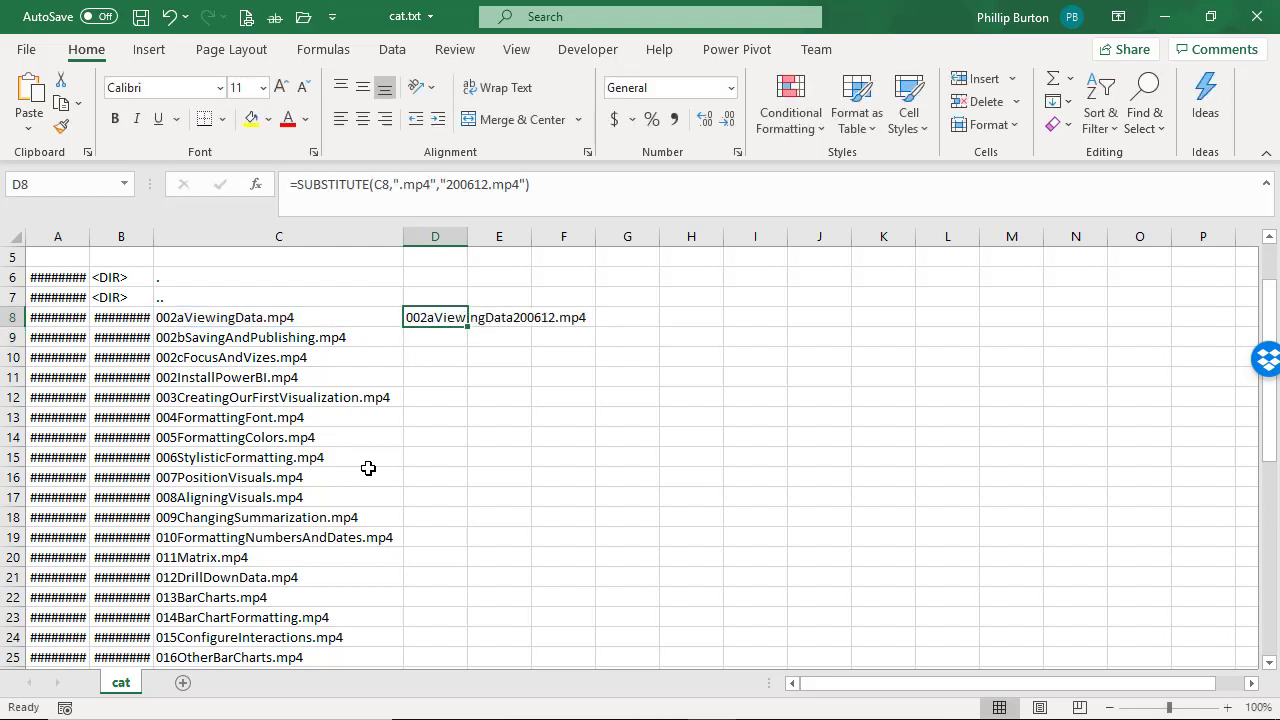
left_click_drag(467, 236, 645, 236)
Step: Enter the alternative formula =left(c9,len(c9)-4)&"200612.mp4" in D9
left_click(514, 350)
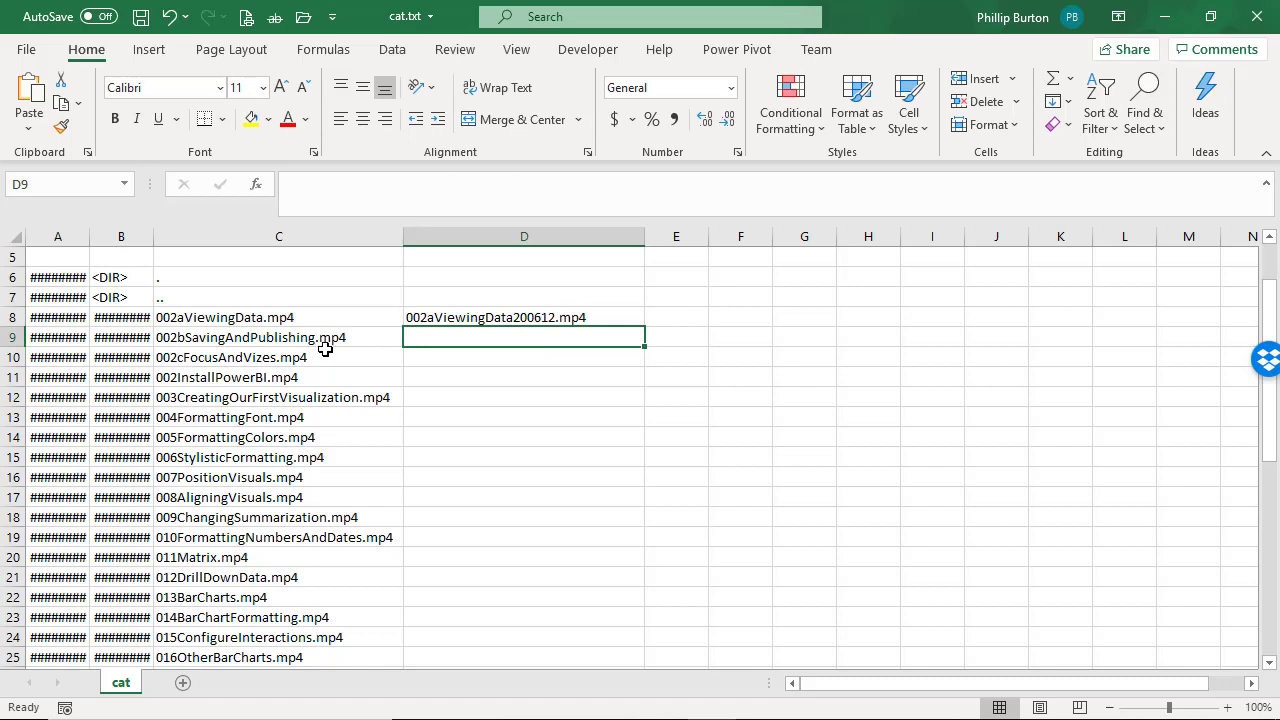
type("=")
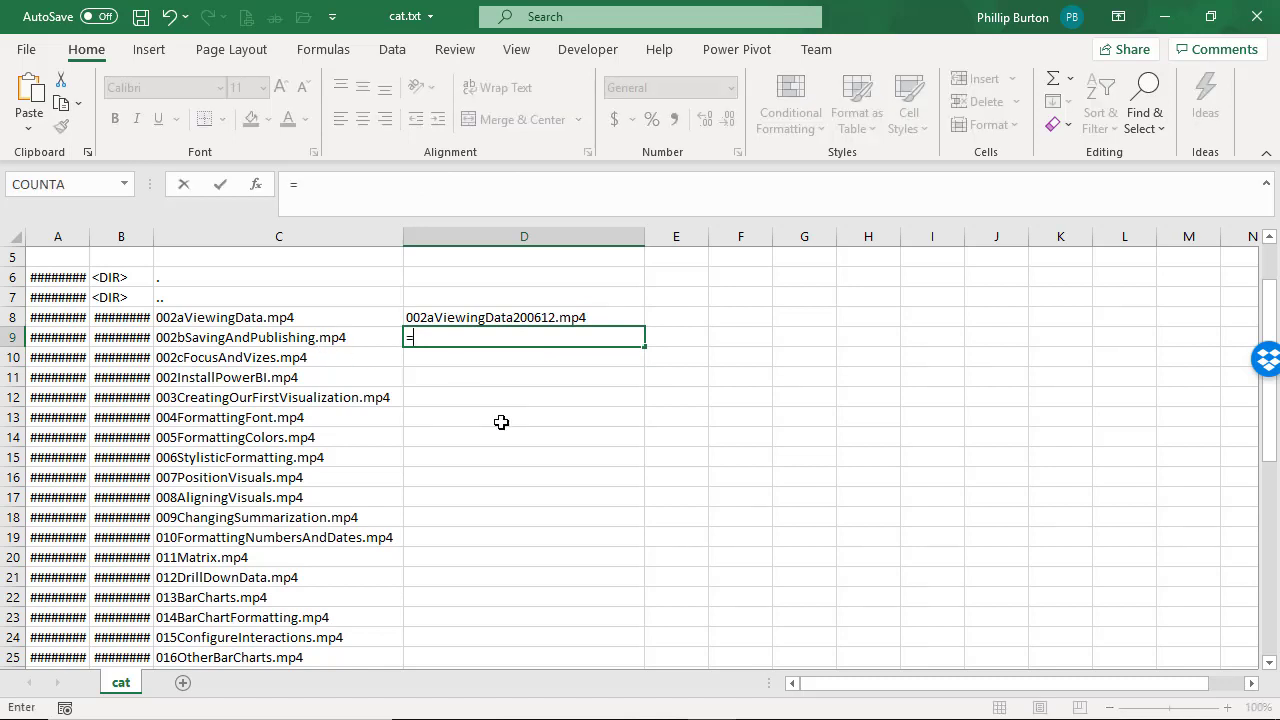
type("left(c")
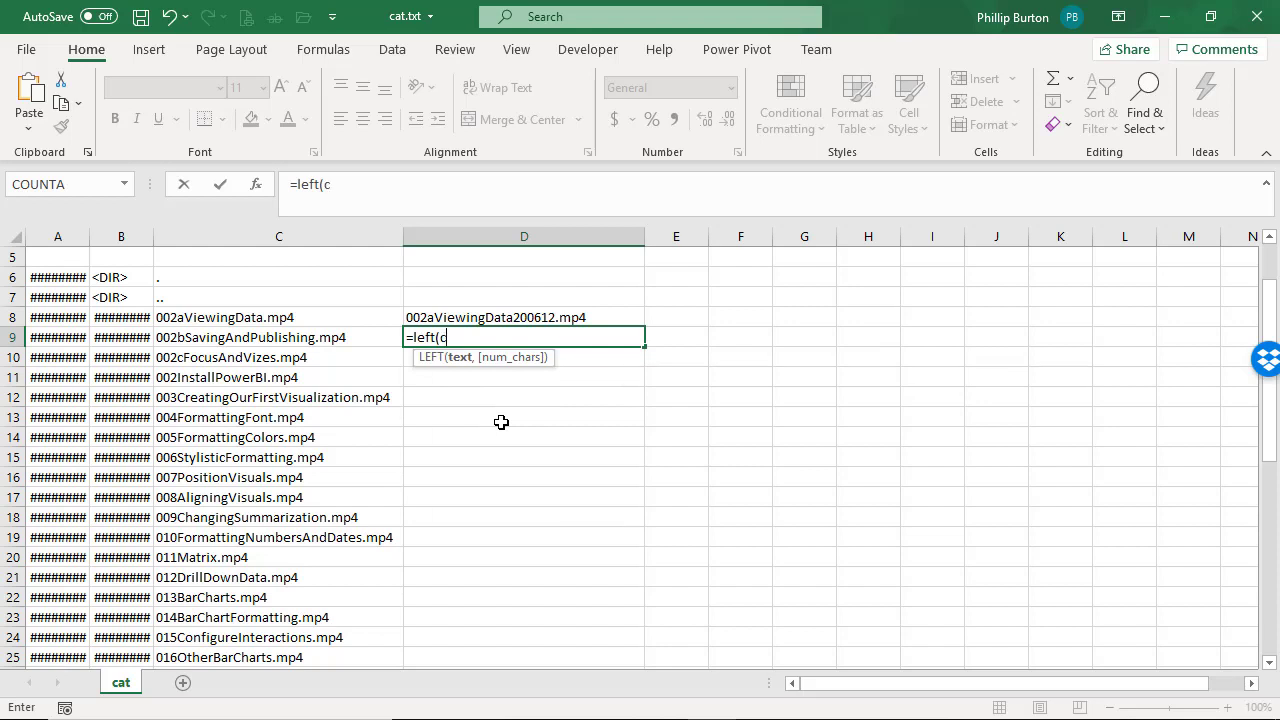
type("9,len(c9")
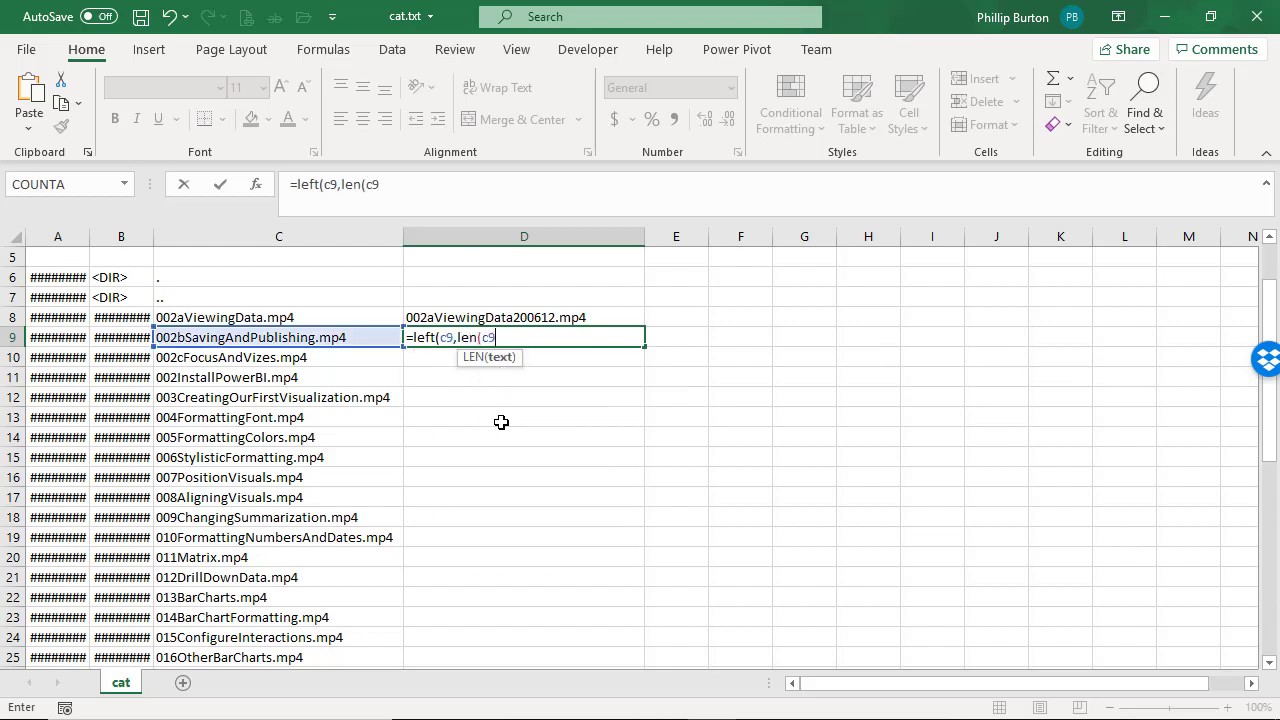
type(")-4)")
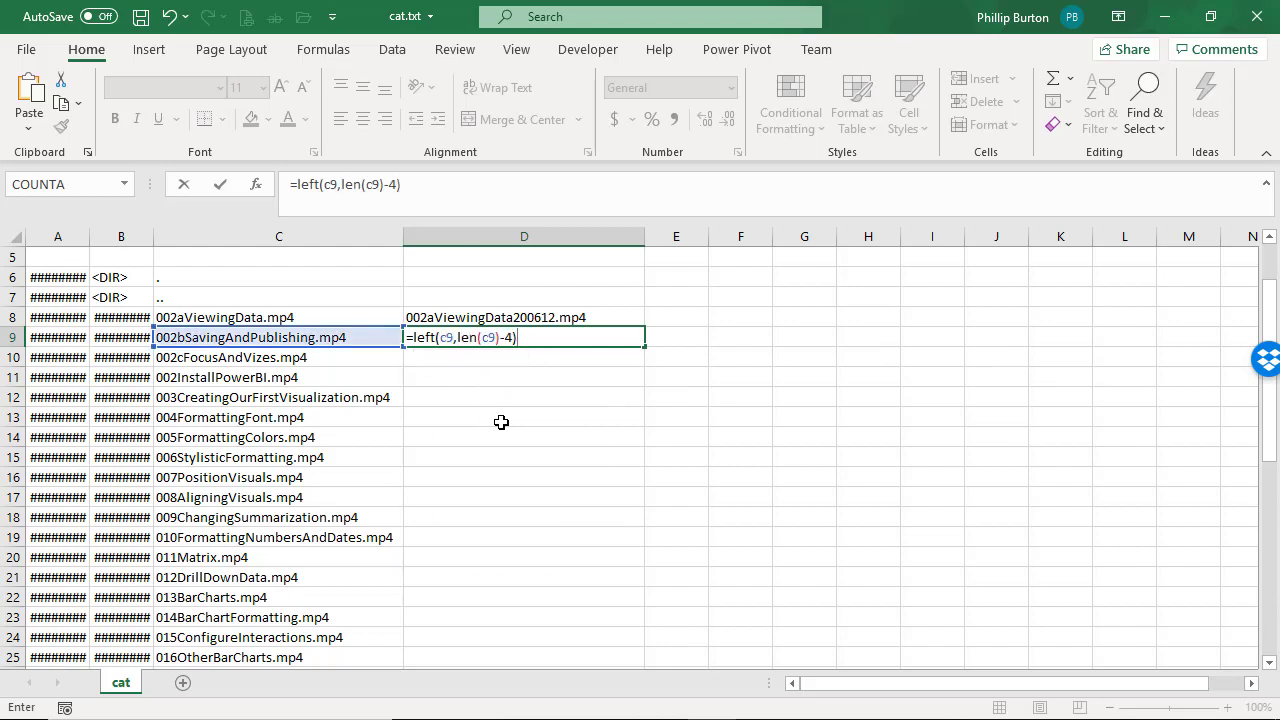
type("&\"200612.mp4\"")
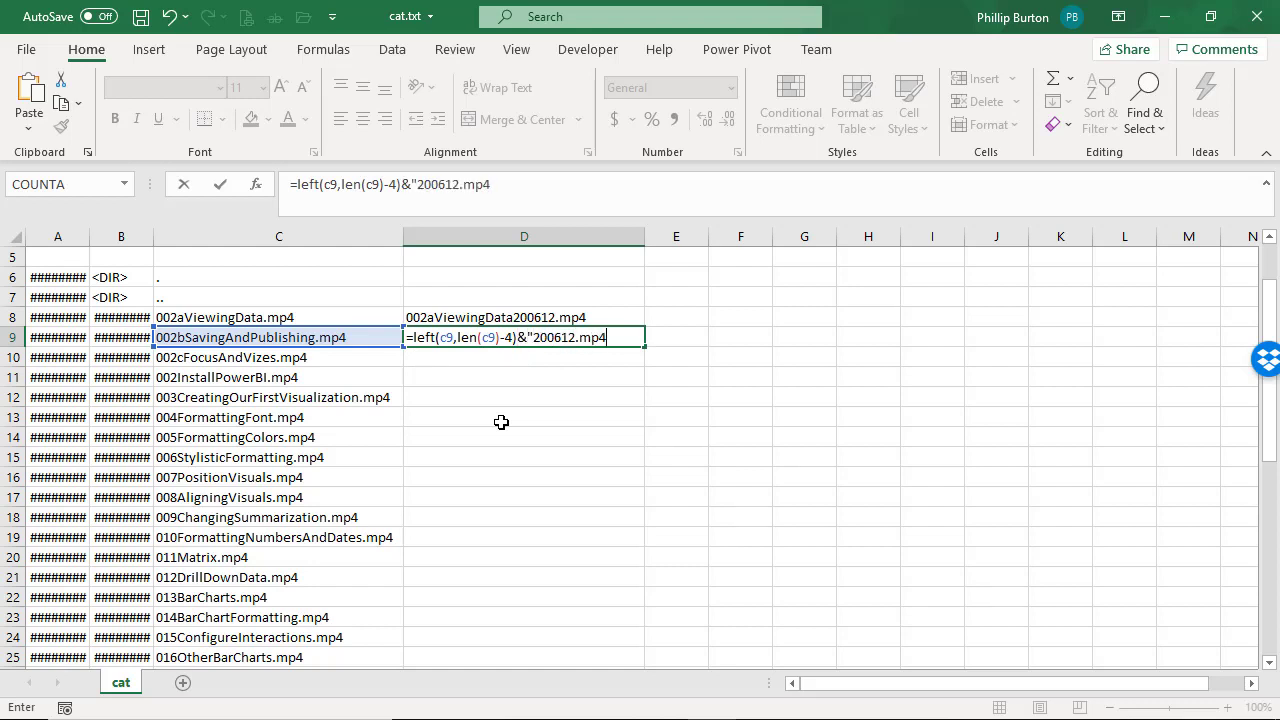
key("Return")
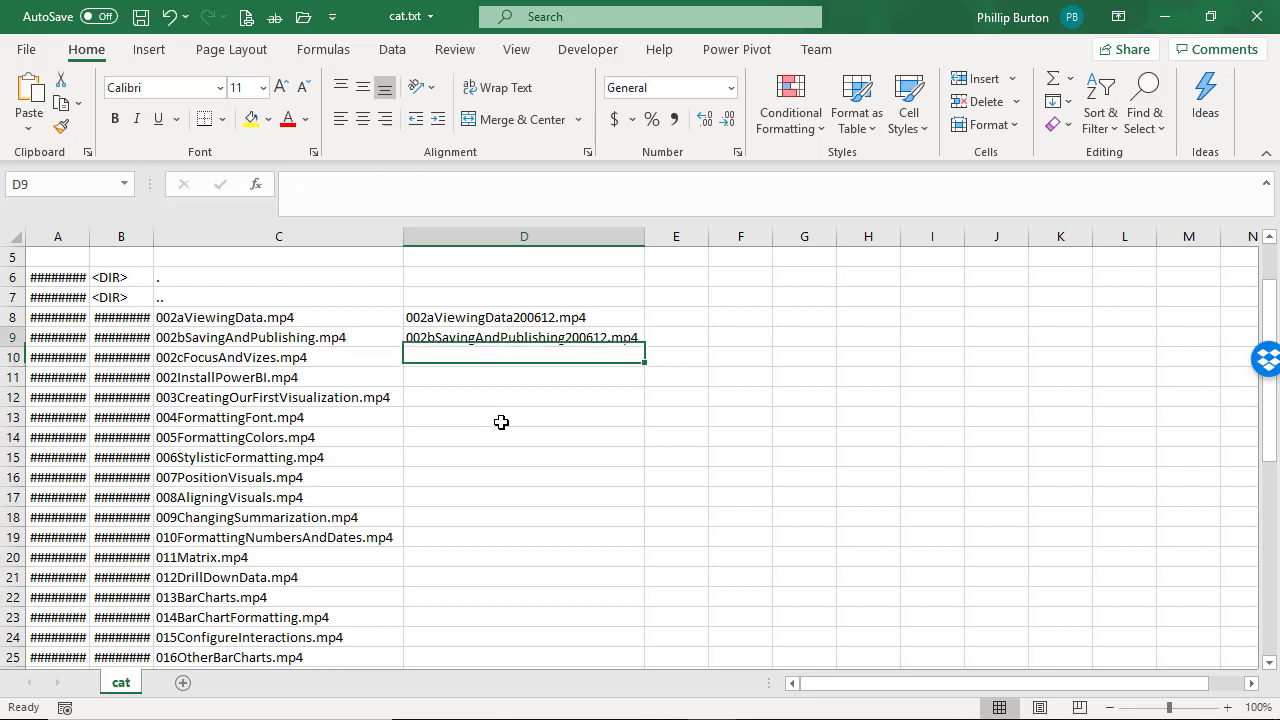
Step: Copy the SUBSTITUTE formula from D8 down the whole file list and clear the surplus cells at the end of column D
key("Up")
key("Up")
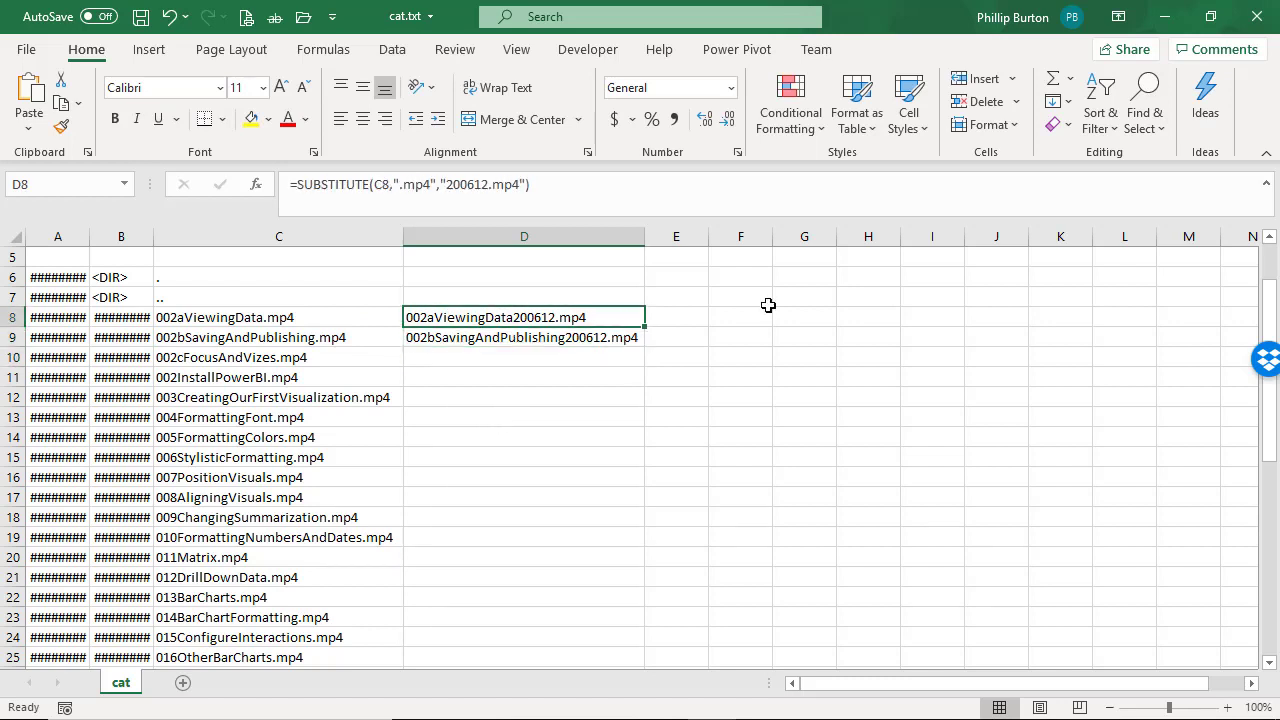
left_click_drag(646, 327, 640, 333)
left_click(641, 333)
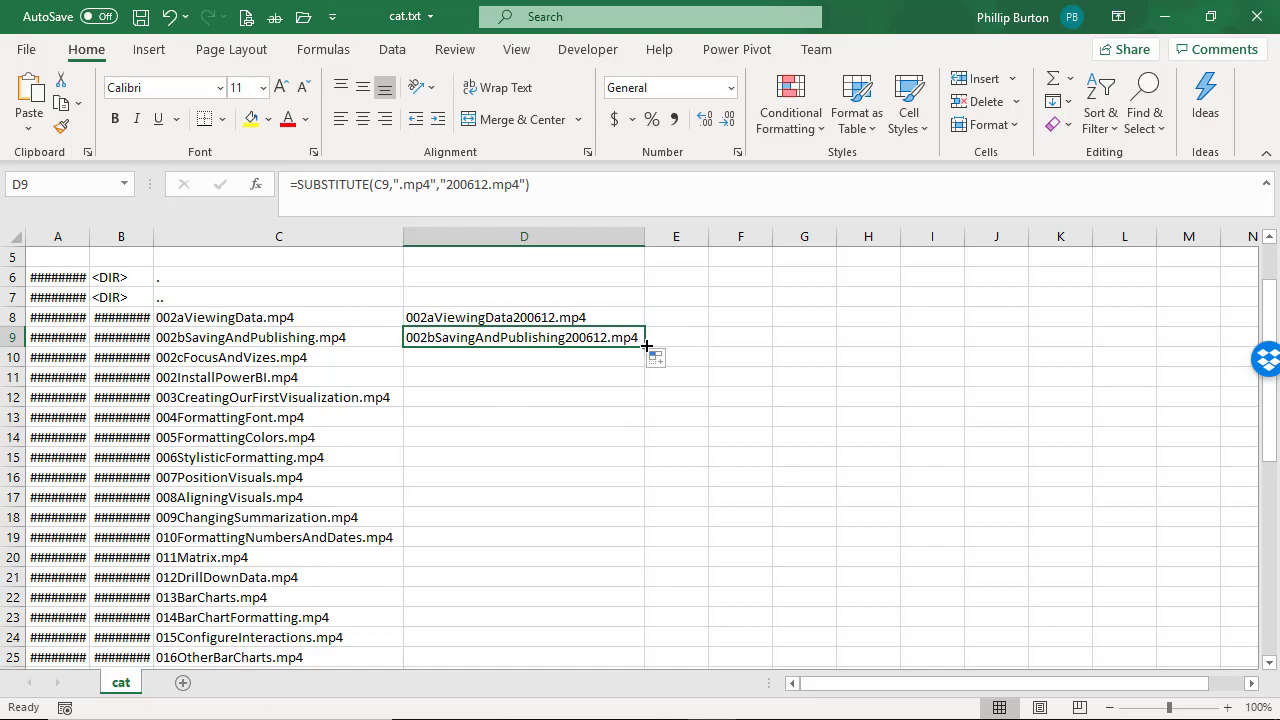
double_click(645, 345)
left_click_drag(449, 403, 458, 434)
key("Delete")
scroll(620, 415, "up", 11)
scroll(623, 403, "up", 2)
Step: Widen column D to fit the longest new file names and start a rename formula in E8 with ="ren " & char(34)
left_click(669, 395)
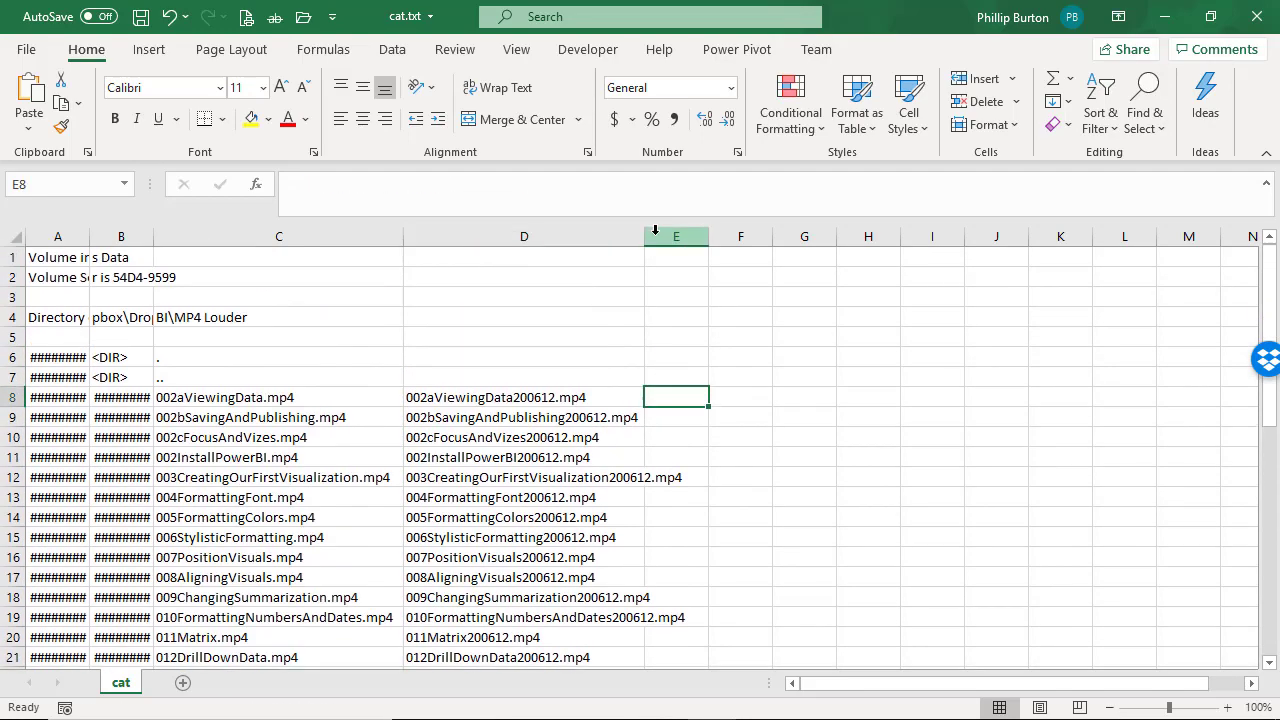
left_click_drag(644, 236, 739, 236)
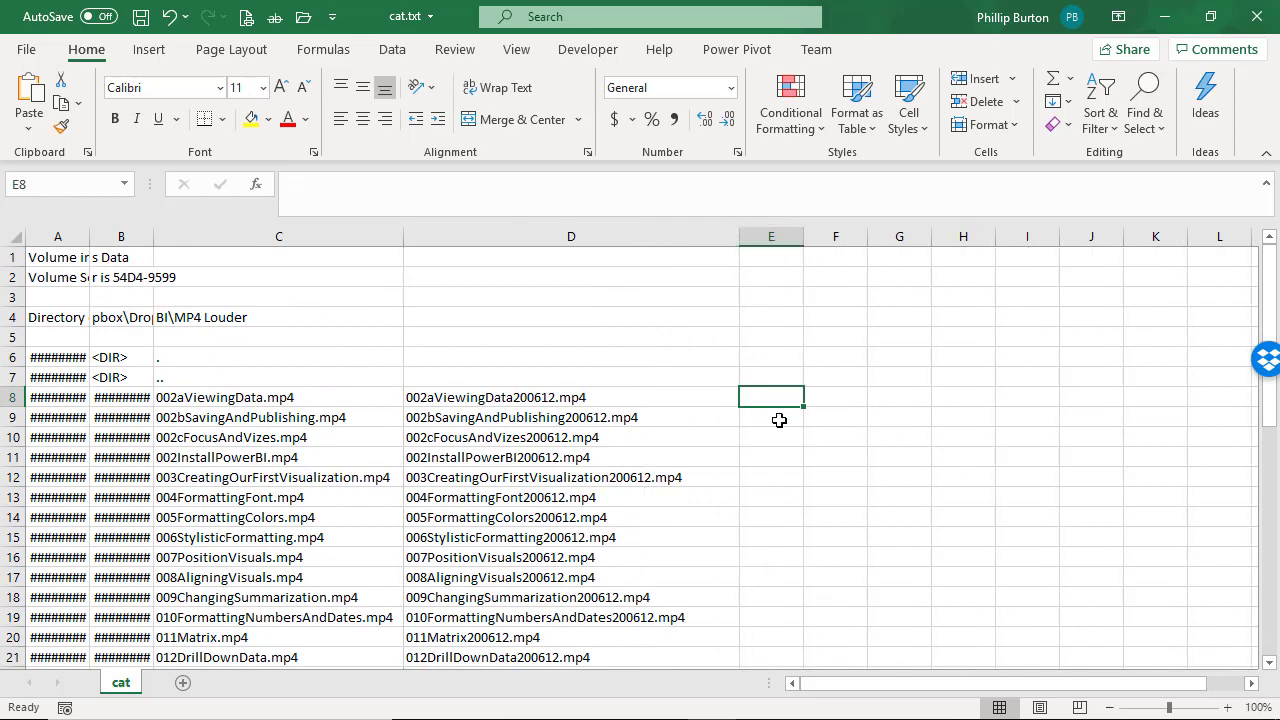
type("=\"")
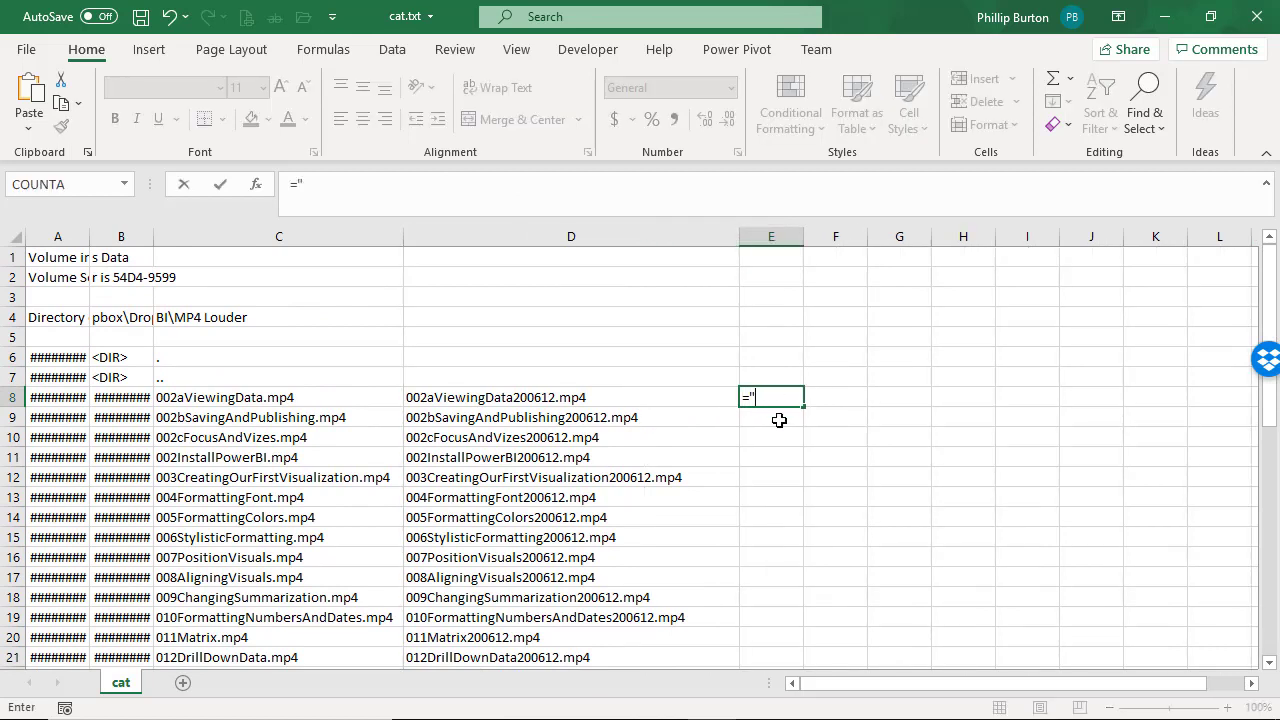
type("ren")
type("\" & char(34)")
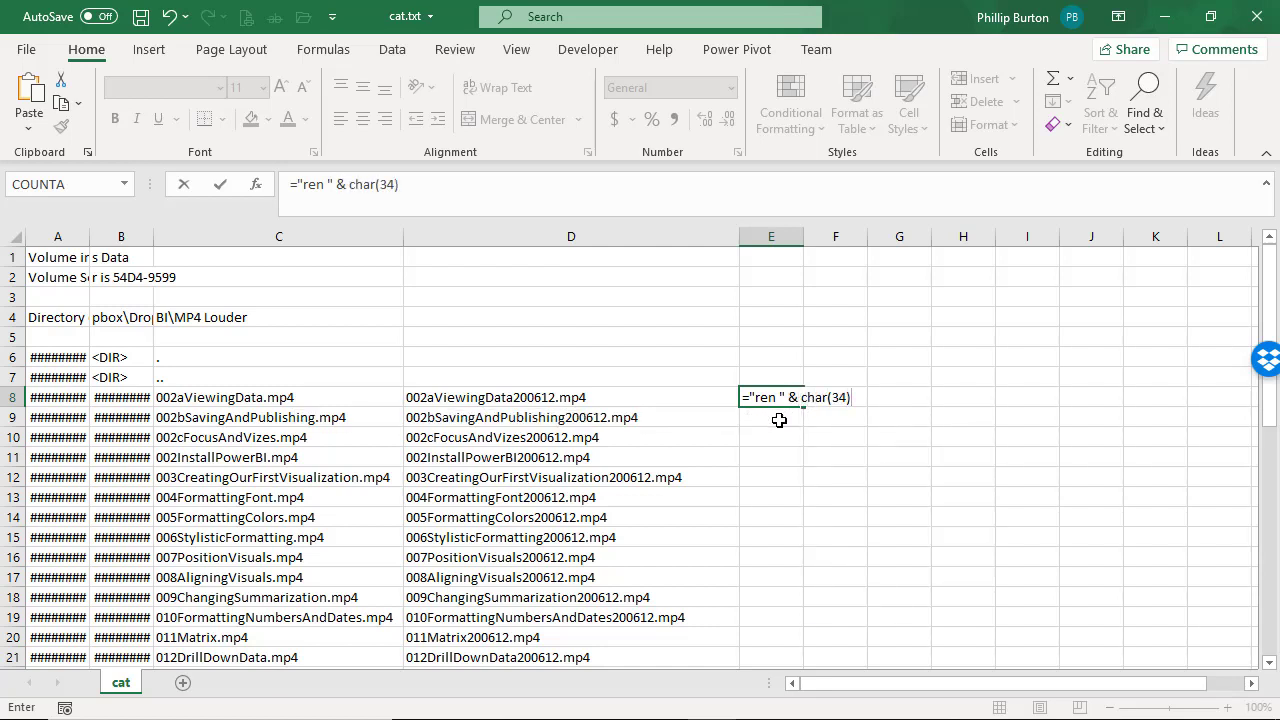
Step: Try doubled quotation marks, ="ren """, in place of char(34) in the E8 formula
key("BackSpace")
key("BackSpace")
key("BackSpace")
key("BackSpace")
key("BackSpace")
key("BackSpace")
key("BackSpace")
key("BackSpace")
key("BackSpace")
key("BackSpace")
key("BackSpace")
type("\"\"")
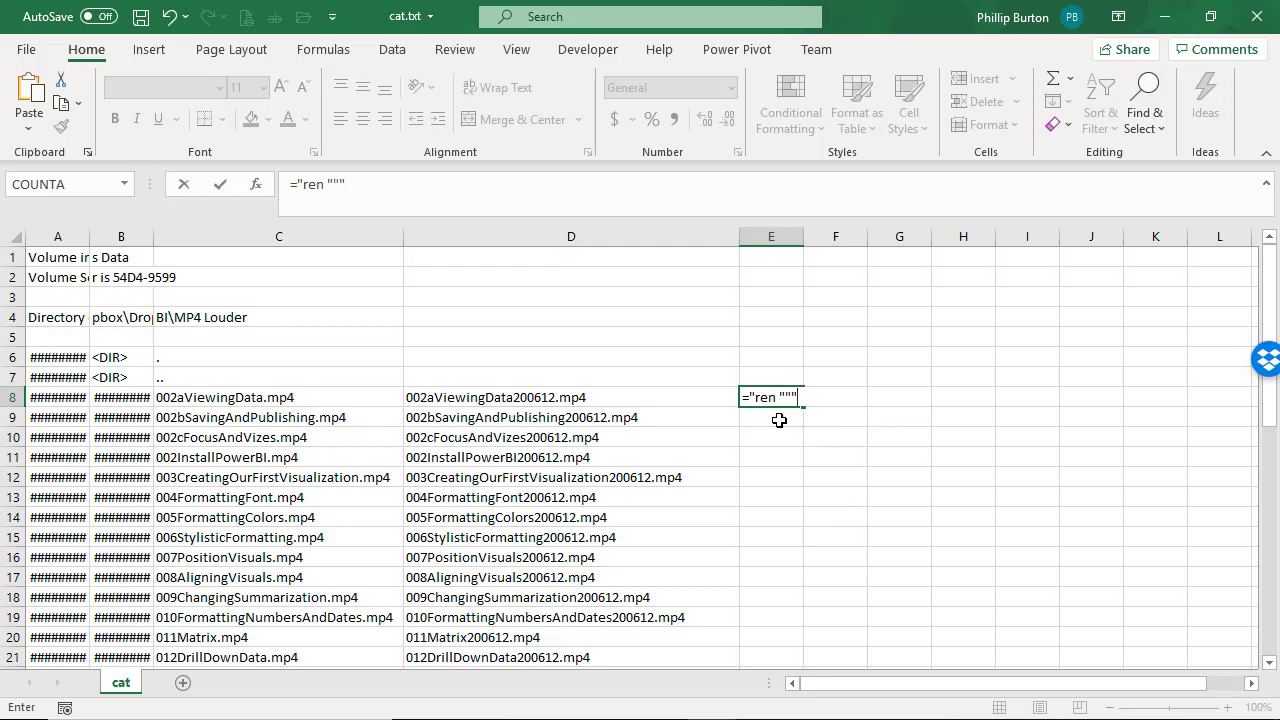
Step: Complete the E8 formula as ="ren " & char(34) & c8 & char(34) & " " & char(34) & d8 & char(34)
type(" & char(34) &")
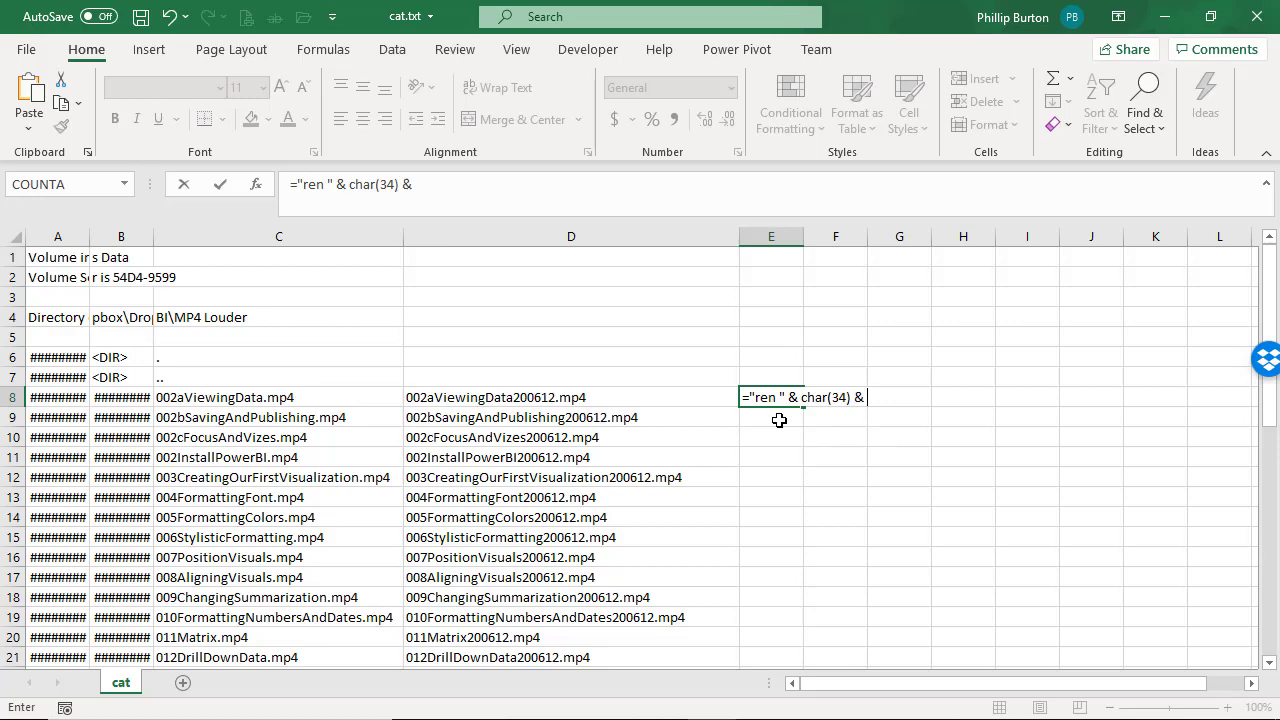
type(" c9")
key("BackSpace")
type("8")
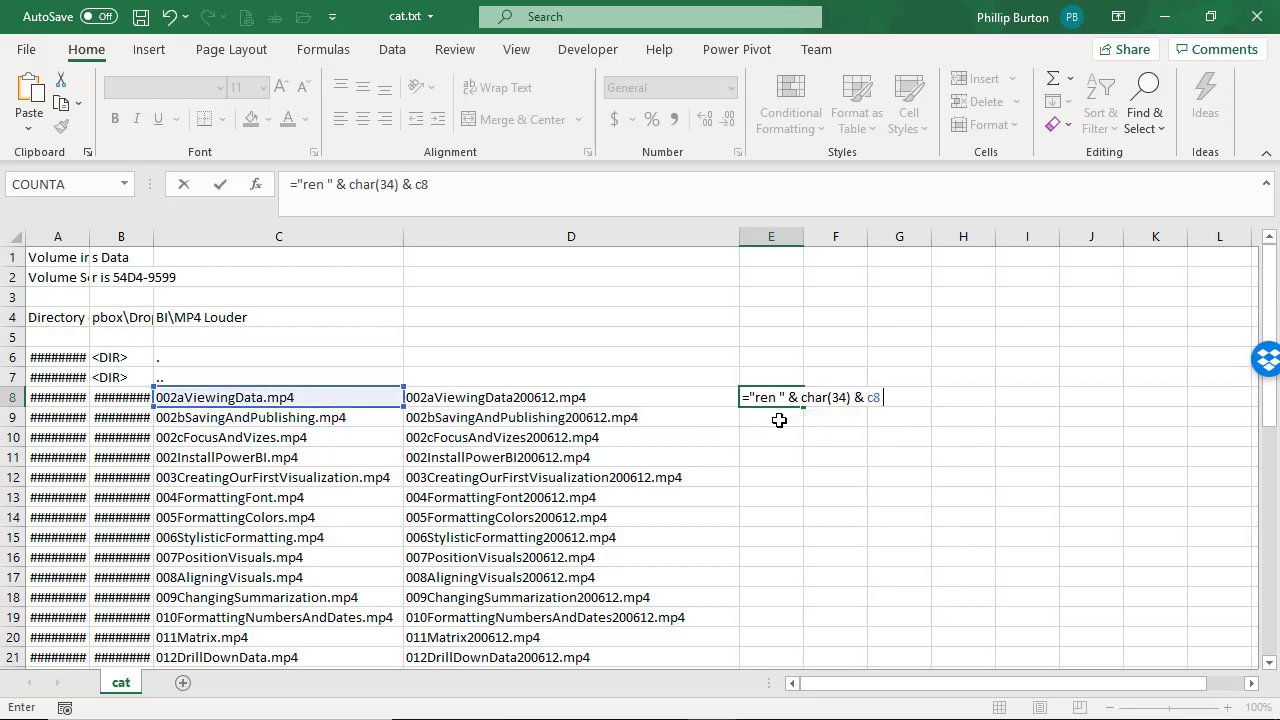
type(" & char(34) ")
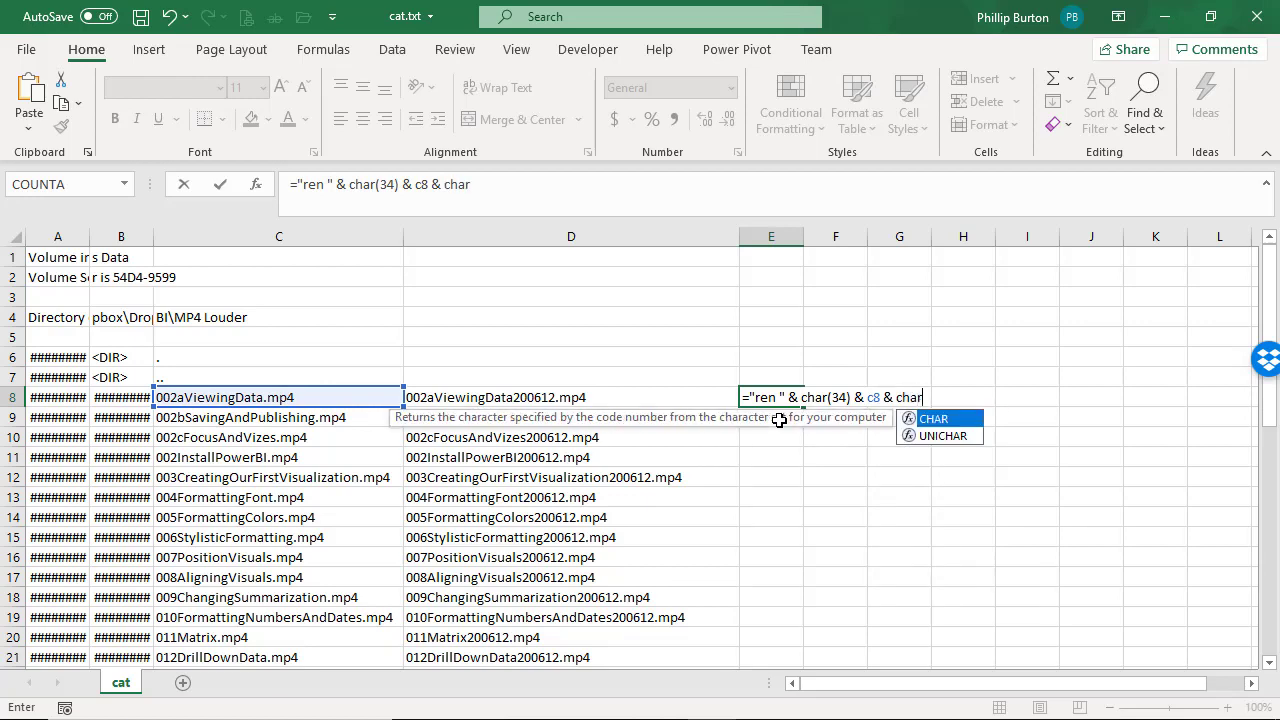
type("& ")
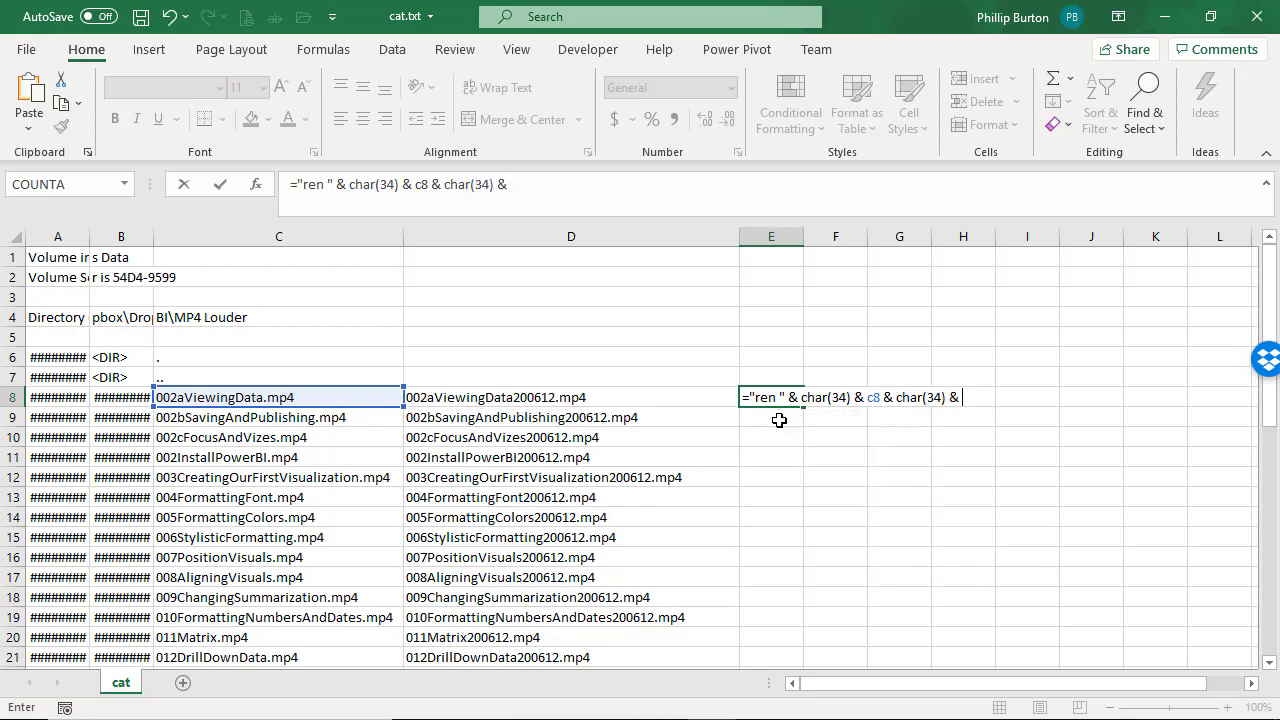
type("\" \" & cha")
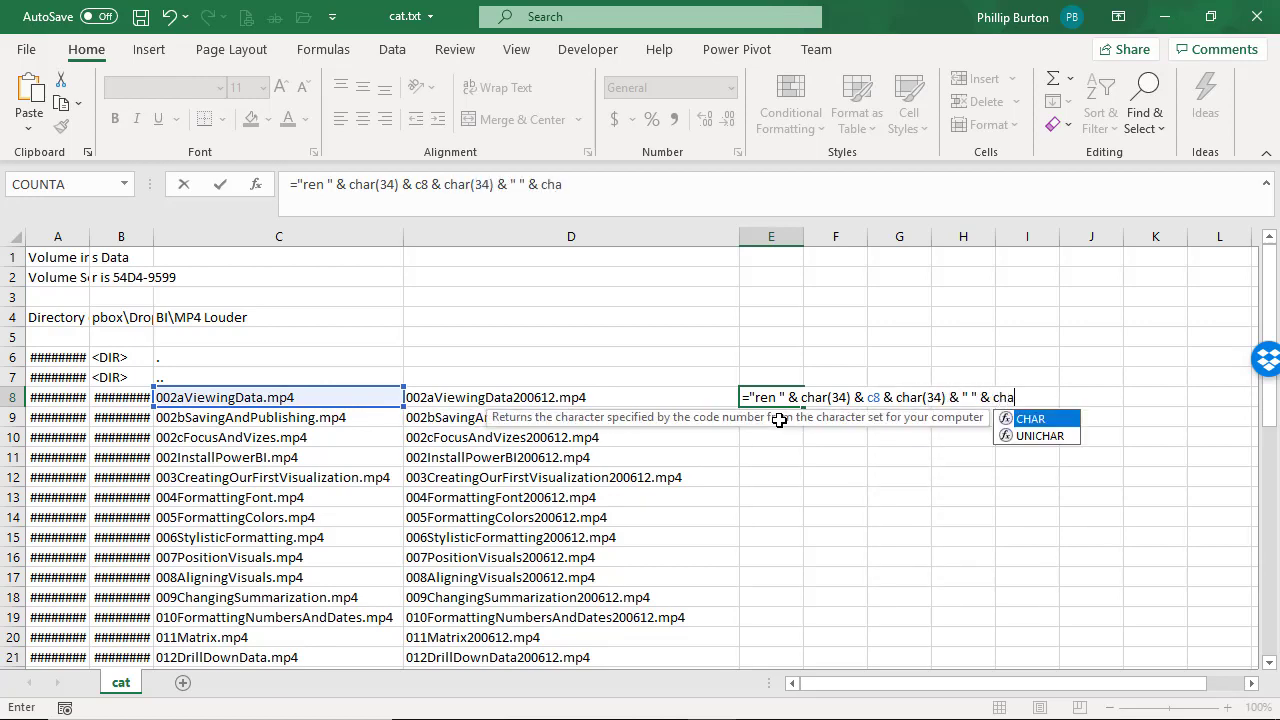
type("r(34) & d")
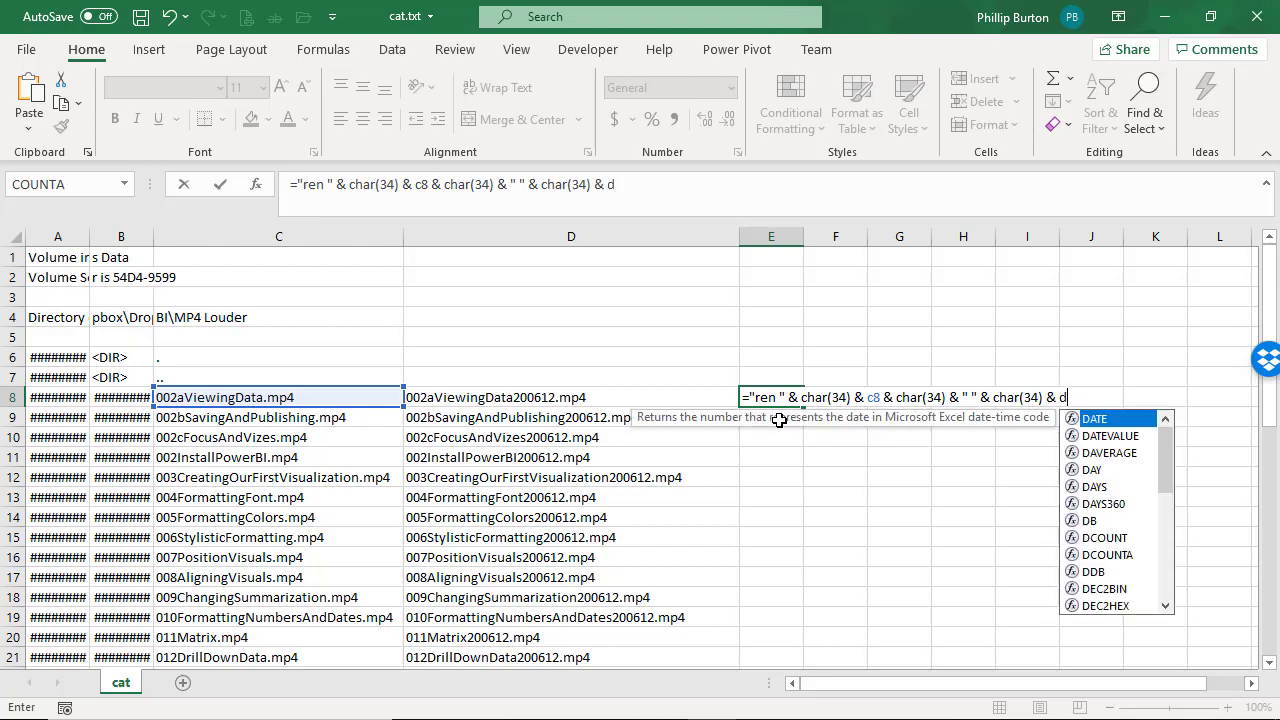
type("8")
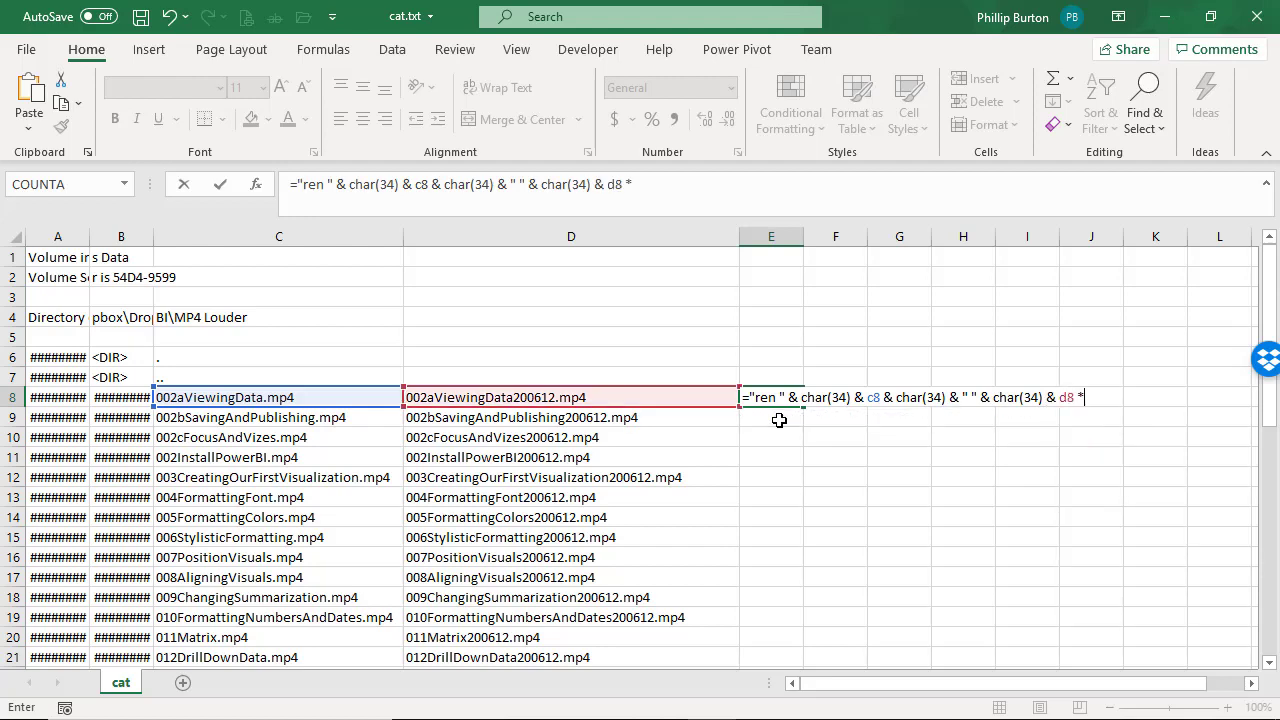
type(" & char(34)")
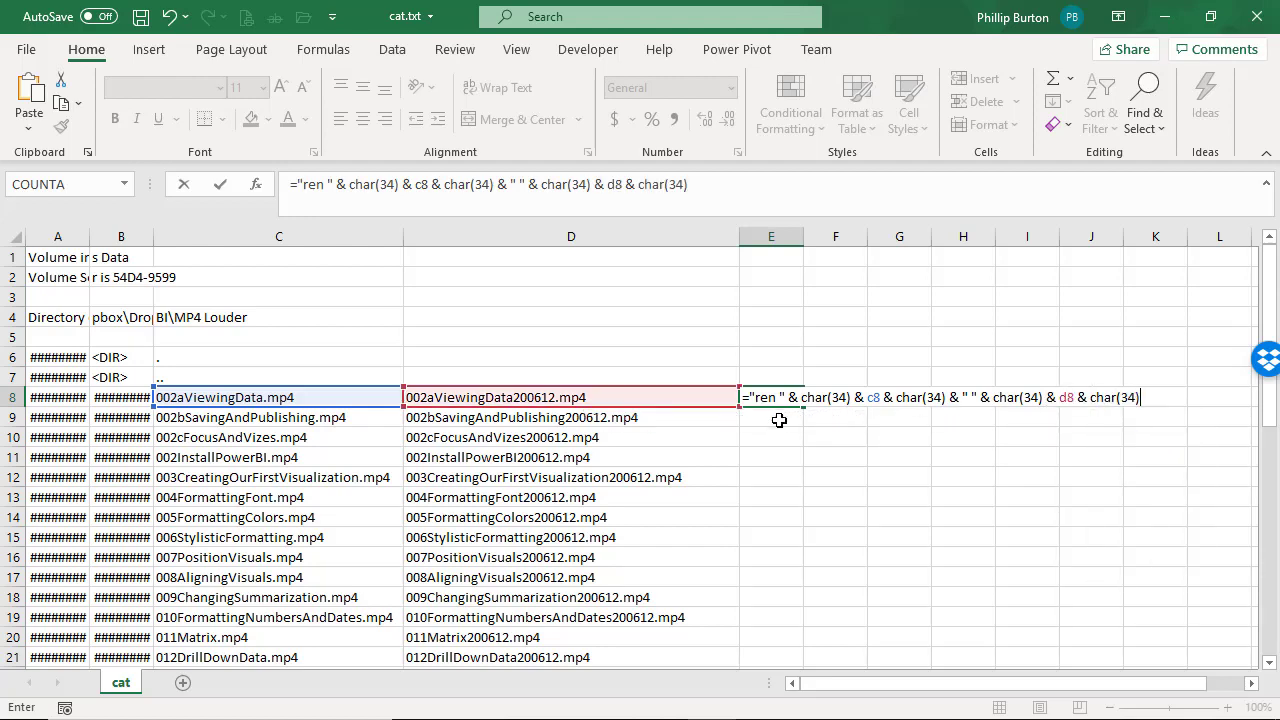
key("Return")
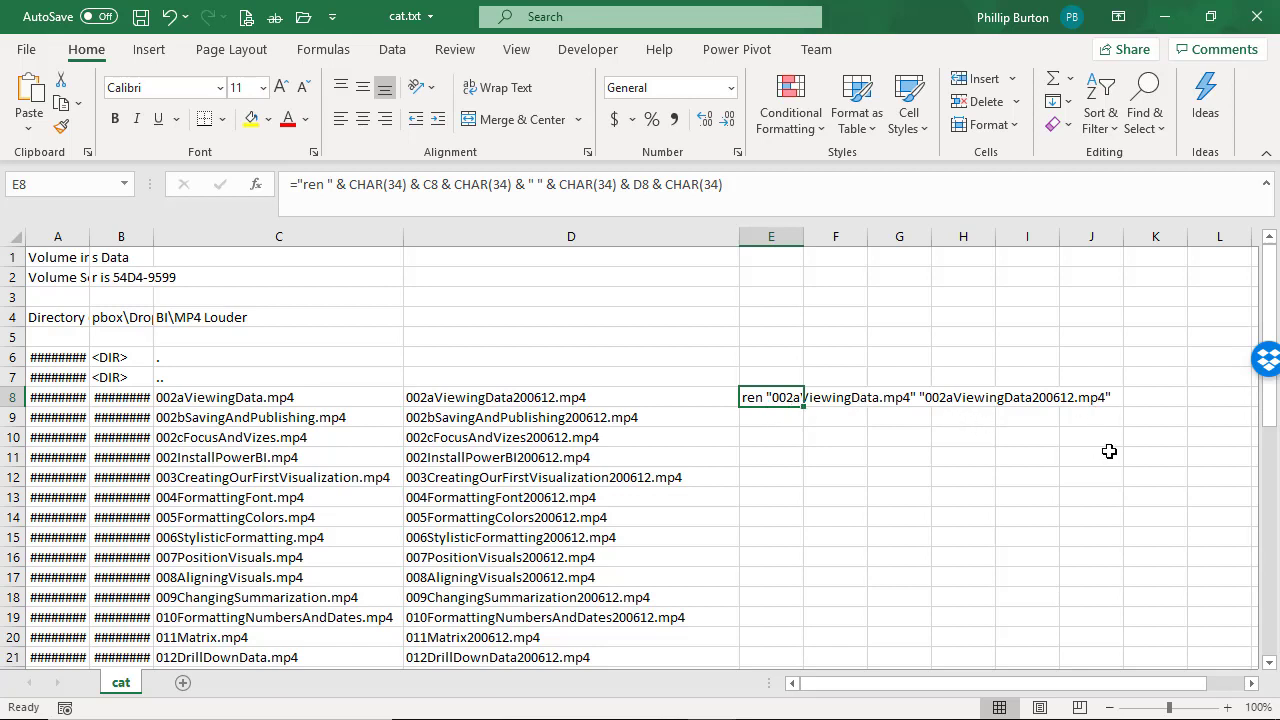
Step: Begin an alternative rename formula in E9 with doubled quotation marks, ="ren """
key("Down")
type("=\"reb")
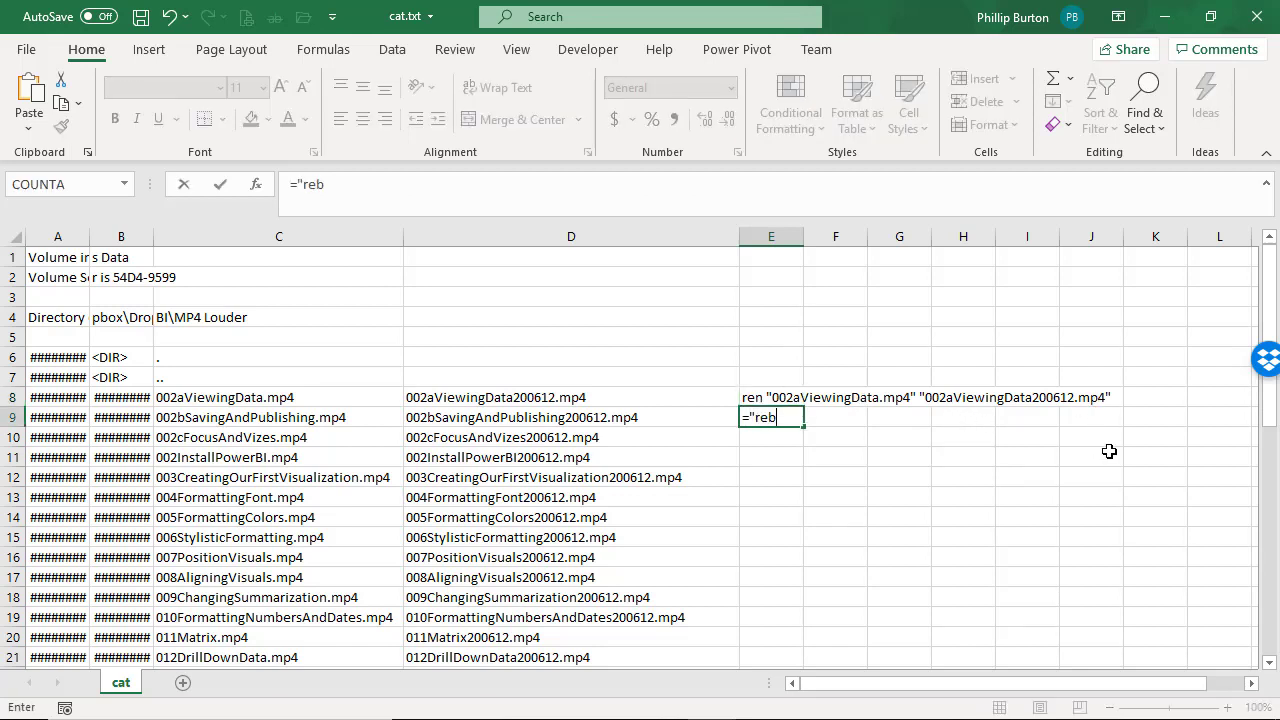
key("BackSpace")
type("n")
key("ctrl+Return")
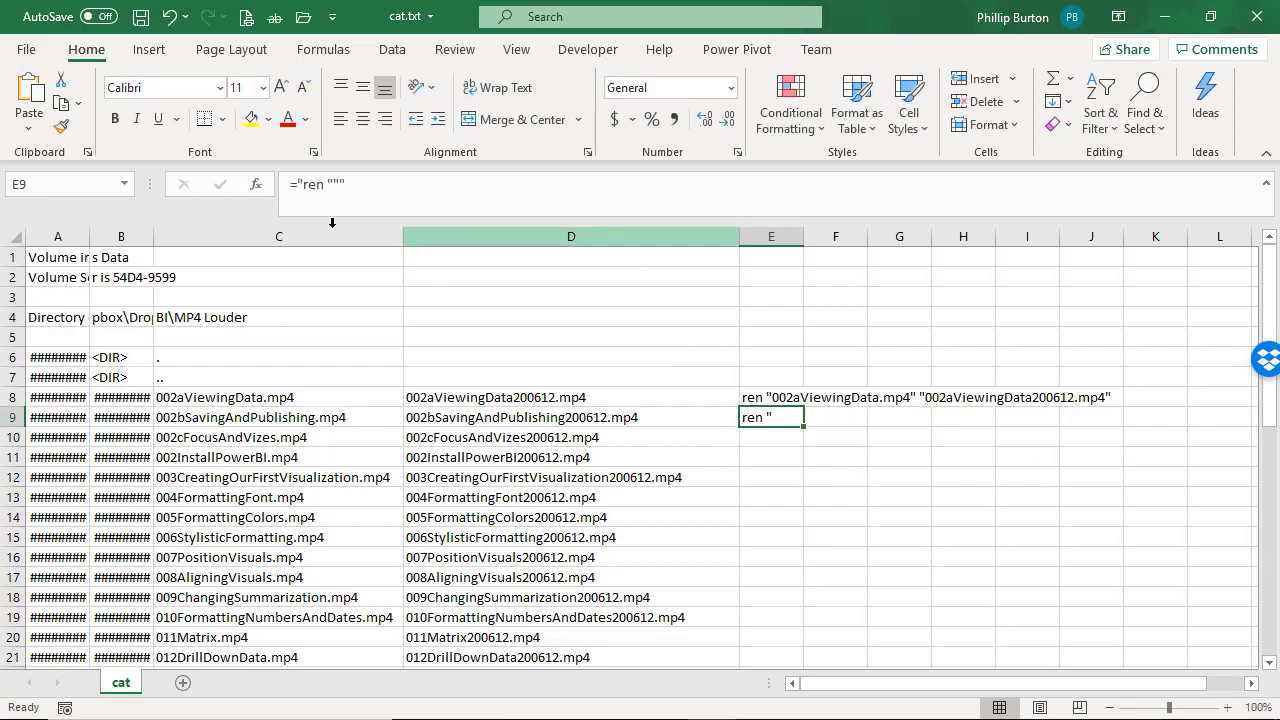
Step: Extend the E9 formula to ="ren """ & c9 & """ """ & d9 & """"
left_click(394, 194)
type("& ")
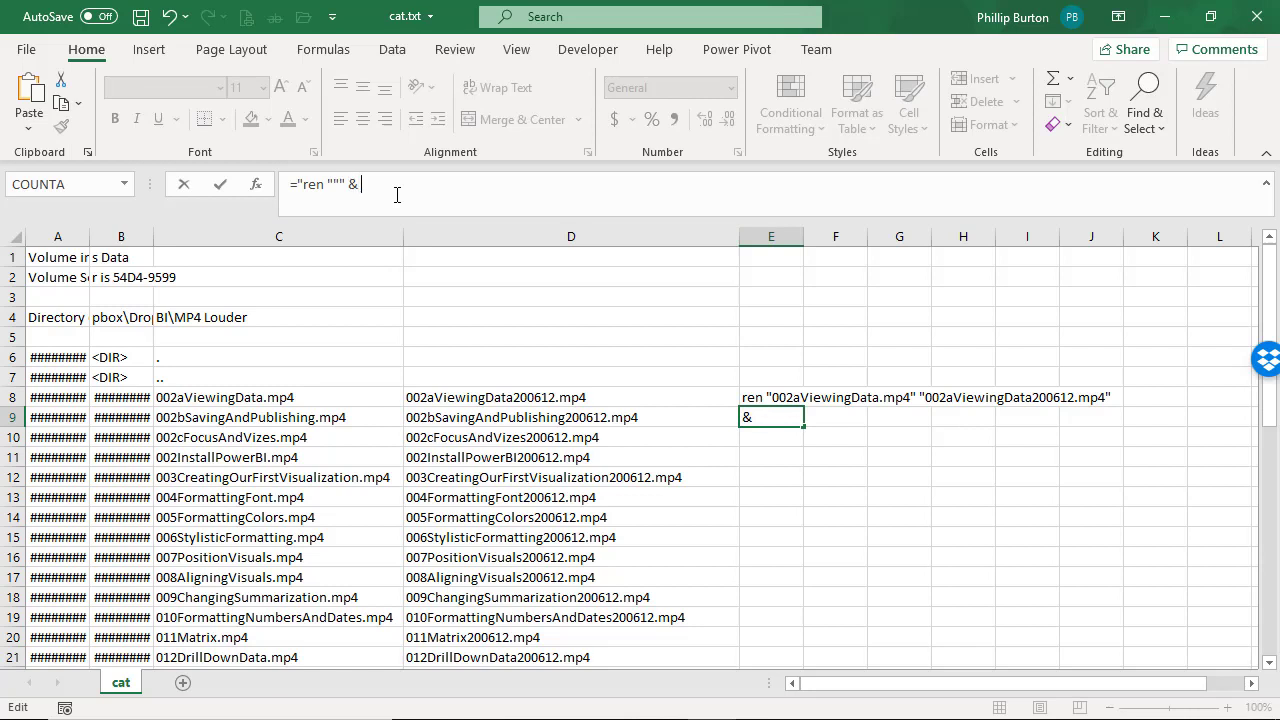
type("c9 & ")
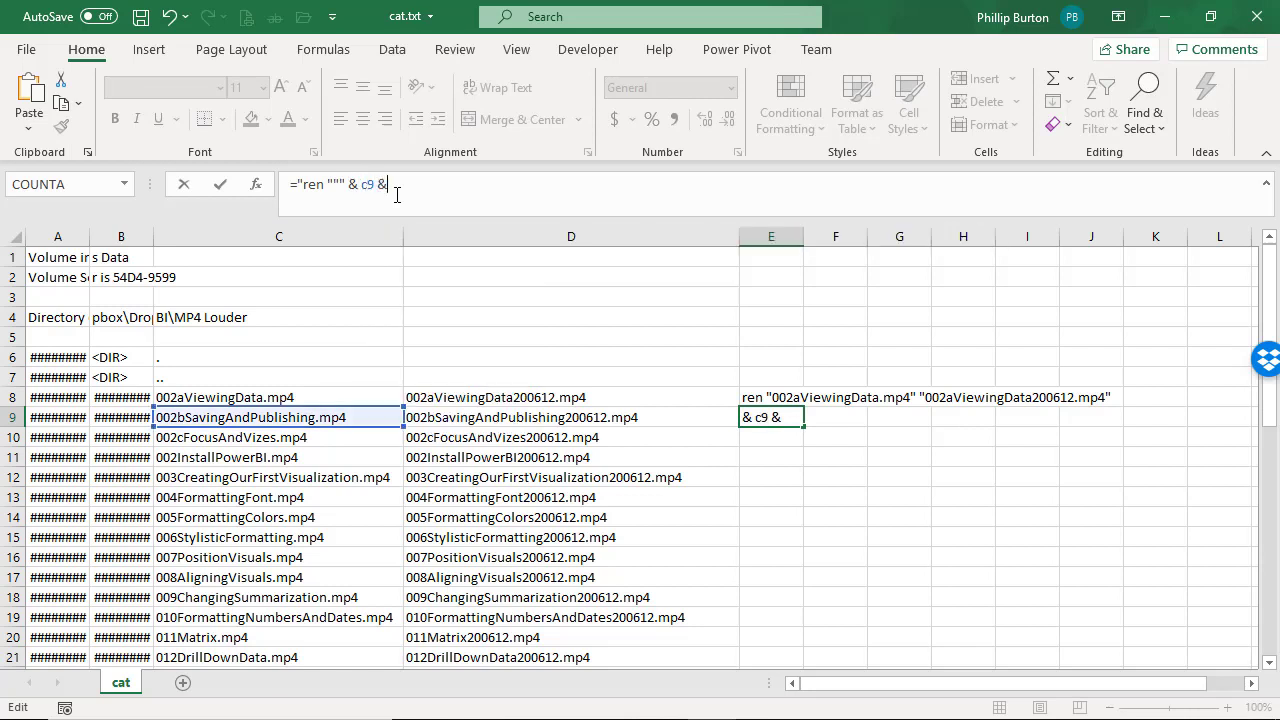
type("\"\"\"")
left_click_drag(390, 184, 411, 184)
left_click(417, 184)
type("\"\"\" & d9")
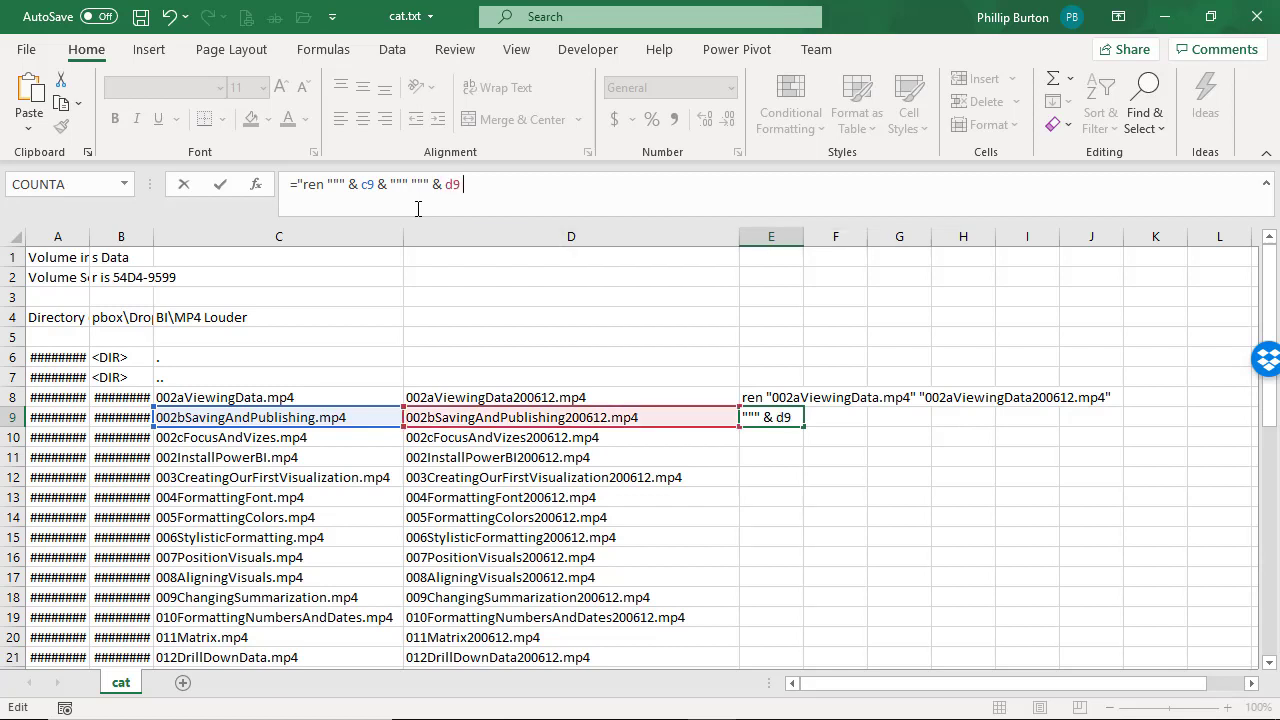
type(" & \"\"\"\"")
key("Return")
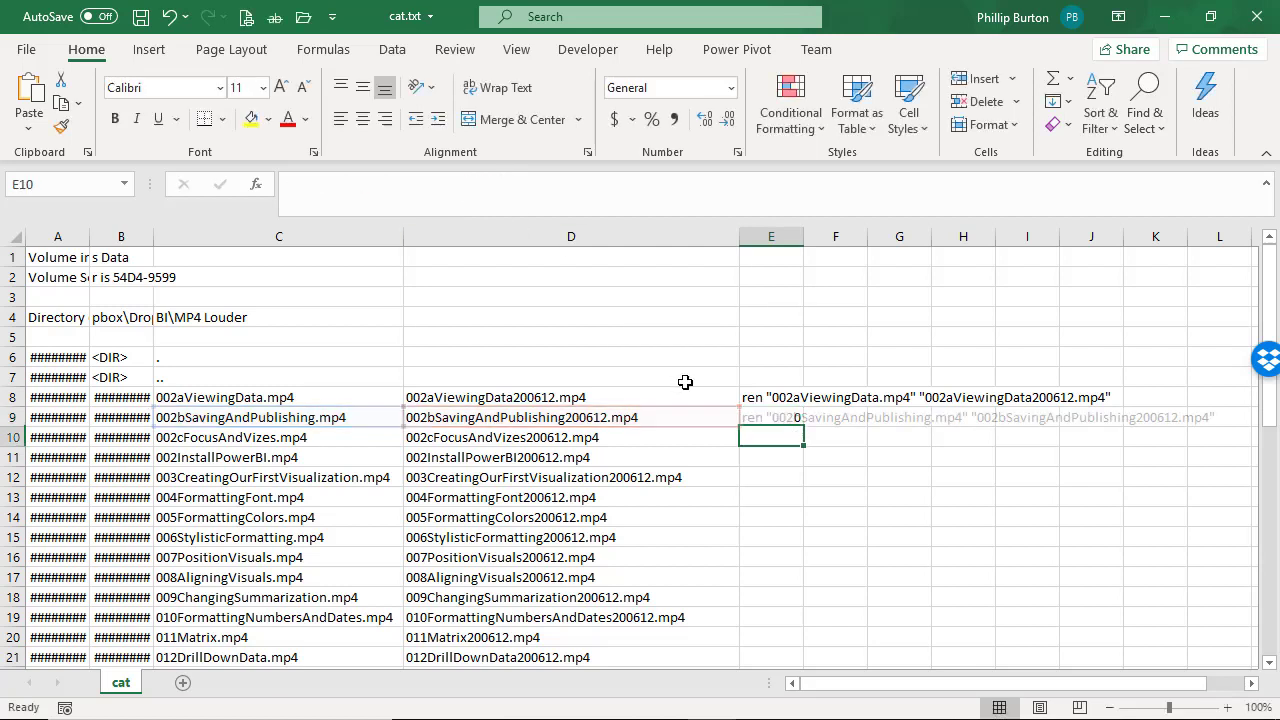
Step: Record the CHAR(34) formula from E8 as visible text in F2
key("Up")
key("Up")
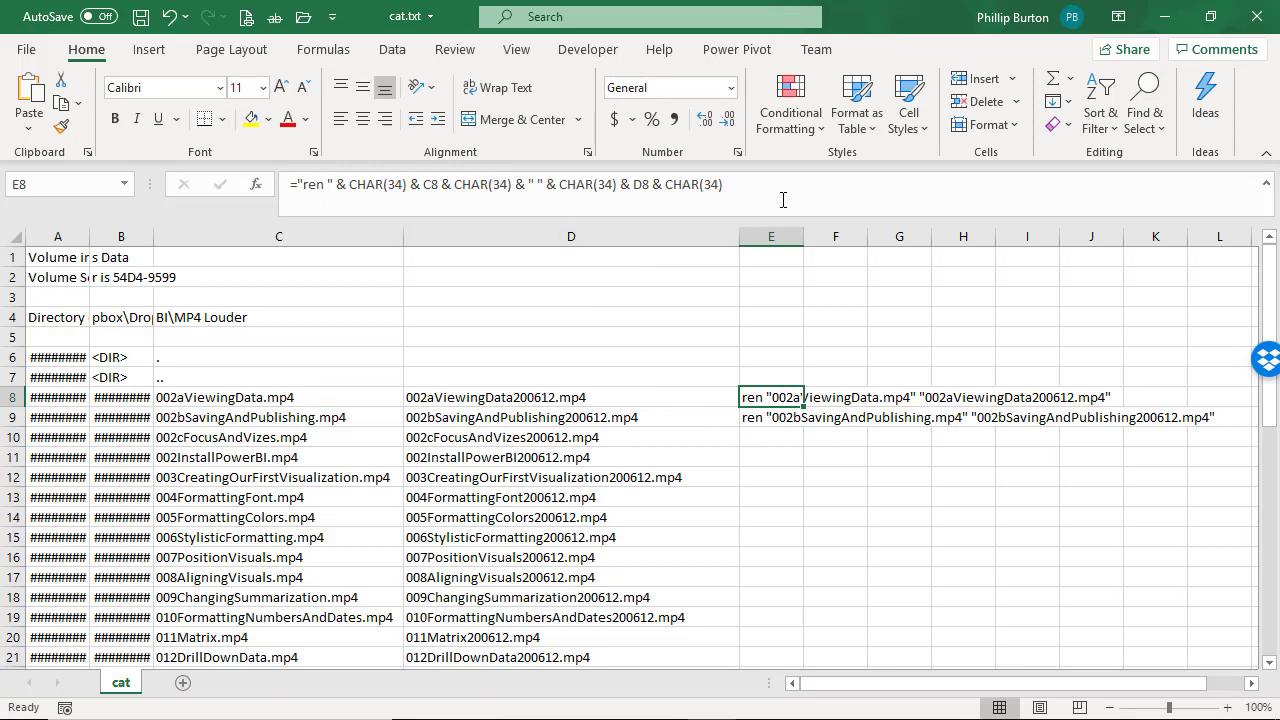
left_click(783, 199)
left_click(840, 280)
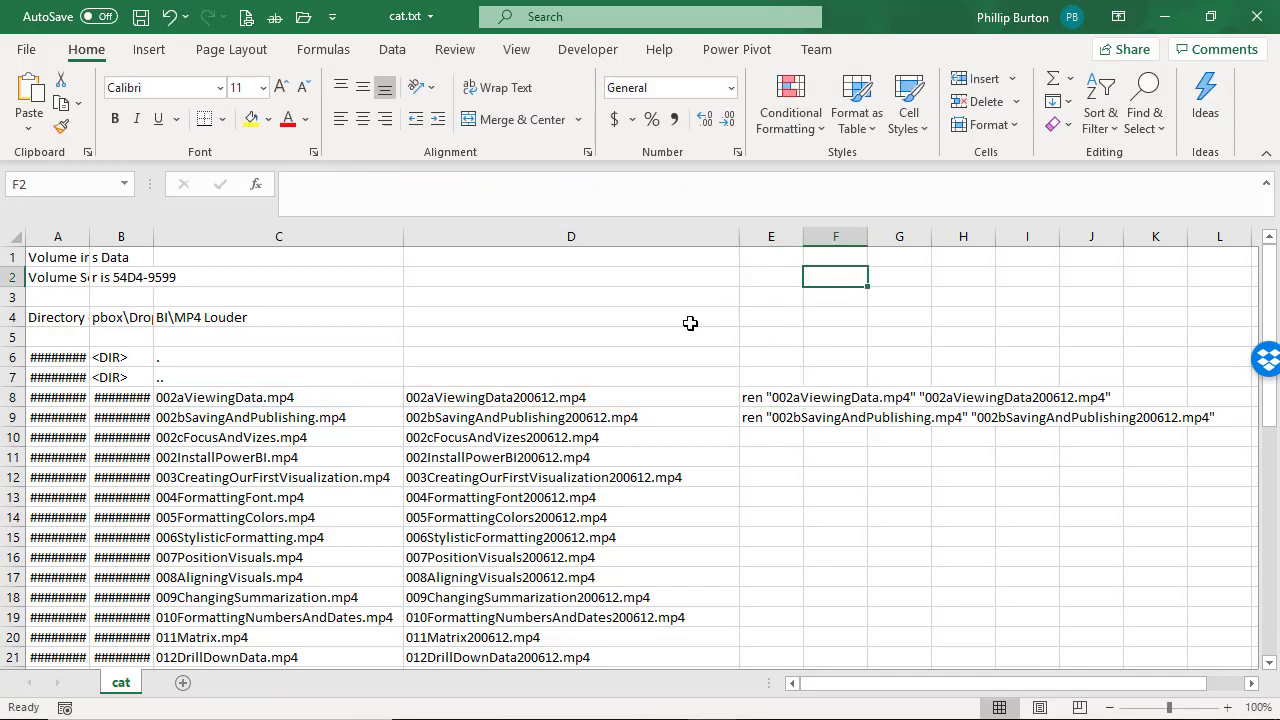
type("=\"ren \" & CHAR(34) & C8 & CHAR(34) & \" \" & CHAR(34) & D8 & CHAR(34)")
key("Down")
Step: Record the doubled-quotation-mark formula from E9 as visible text in F3
key("Down")
key("Down")
key("Down")
key("Down")
key("Down")
key("Down")
key("Left")
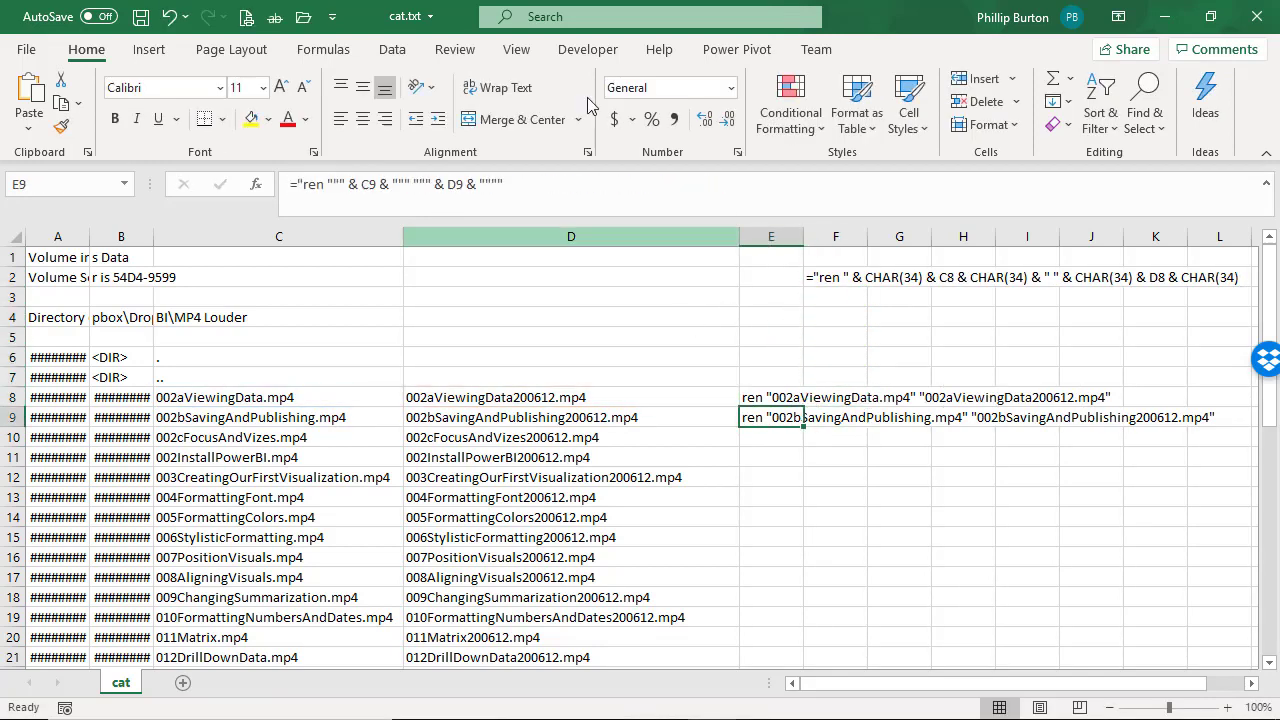
left_click(525, 185)
key("Escape")
left_click(835, 300)
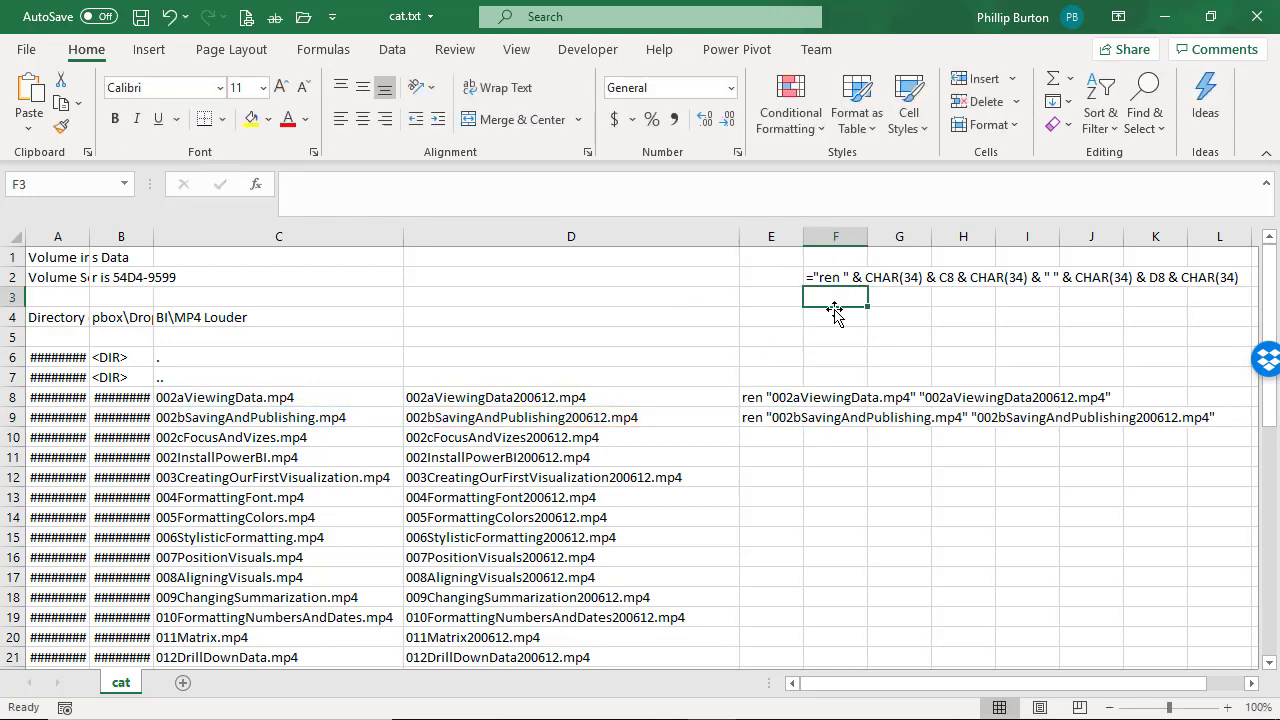
type("=\"ren \"\"\" & C9 & \"\"\" \"\"\" & D9 & \"\"\"\"")
key("Return")
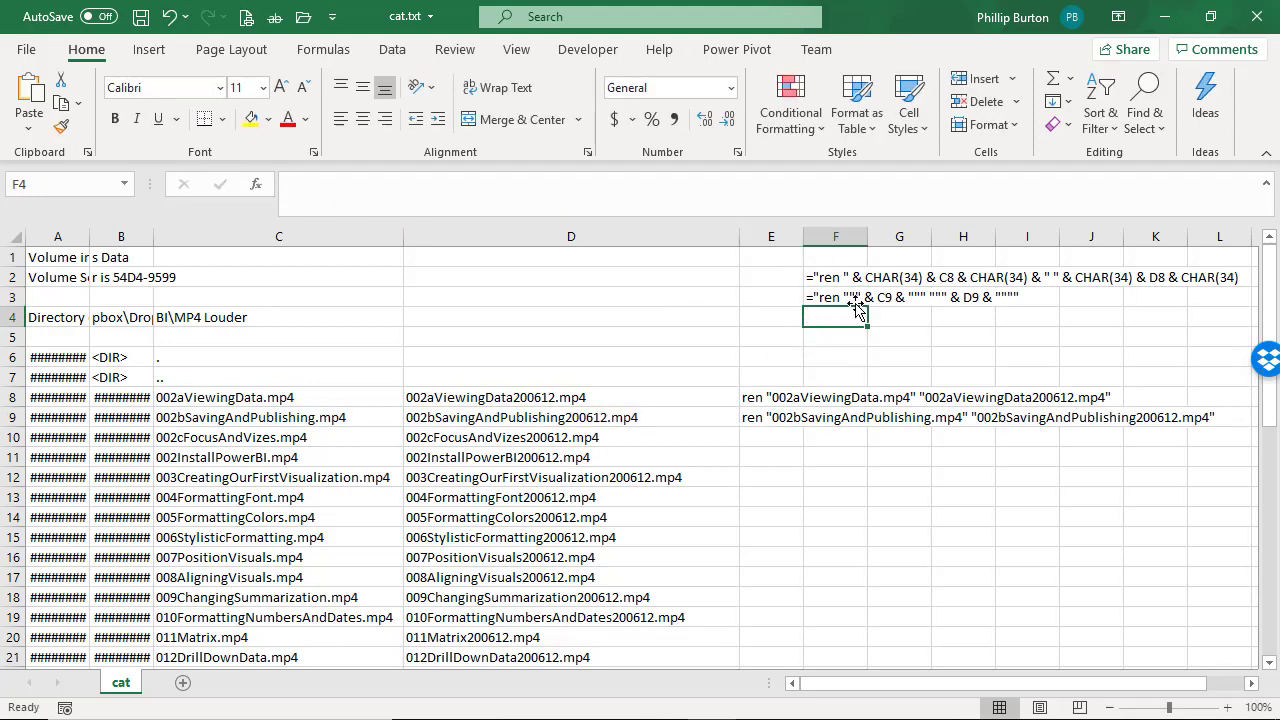
key("Up")
left_click(871, 319)
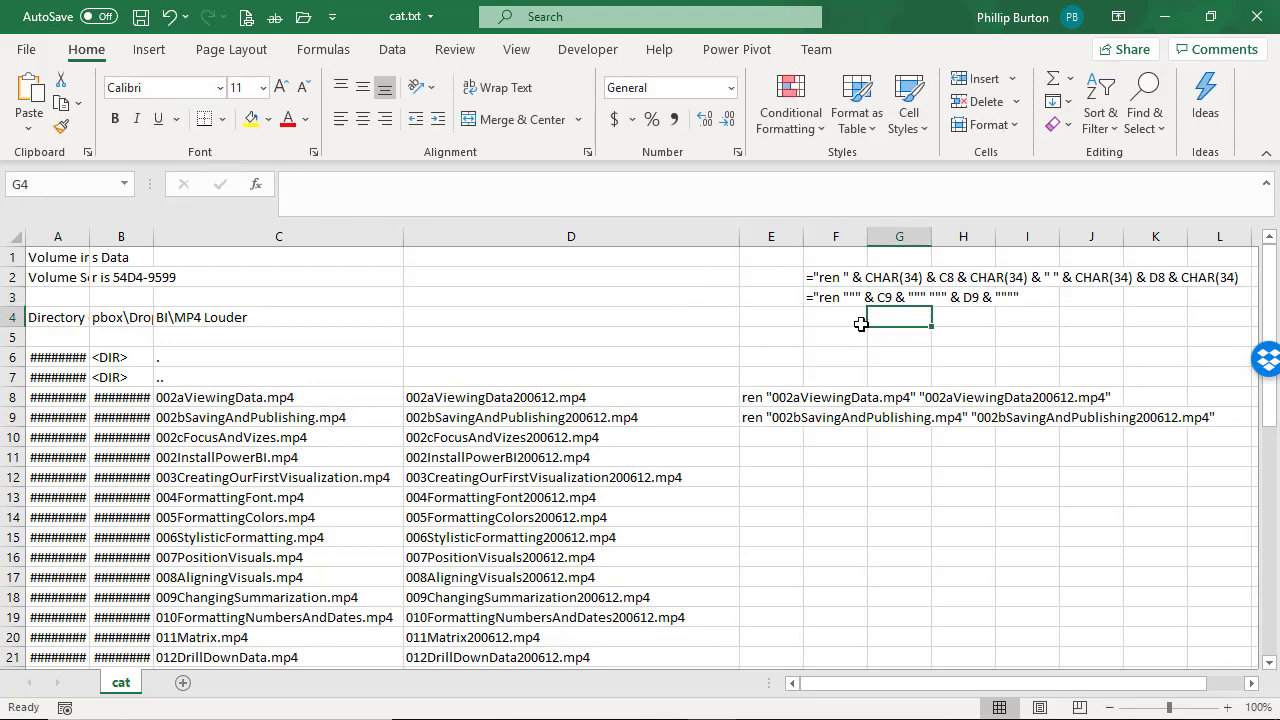
left_click(860, 323)
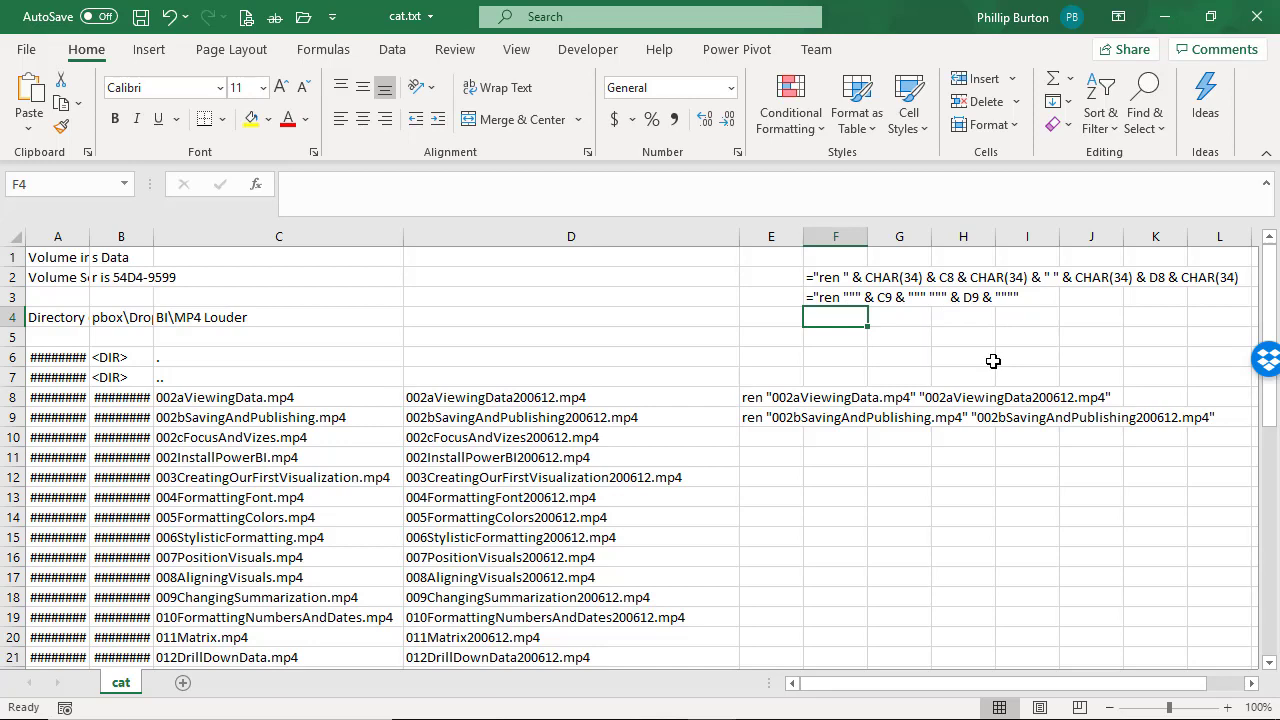
Step: Copy the doubled-quotation-mark formula from E9 into E8 and fill it down column E for the whole file list
left_click(760, 414)
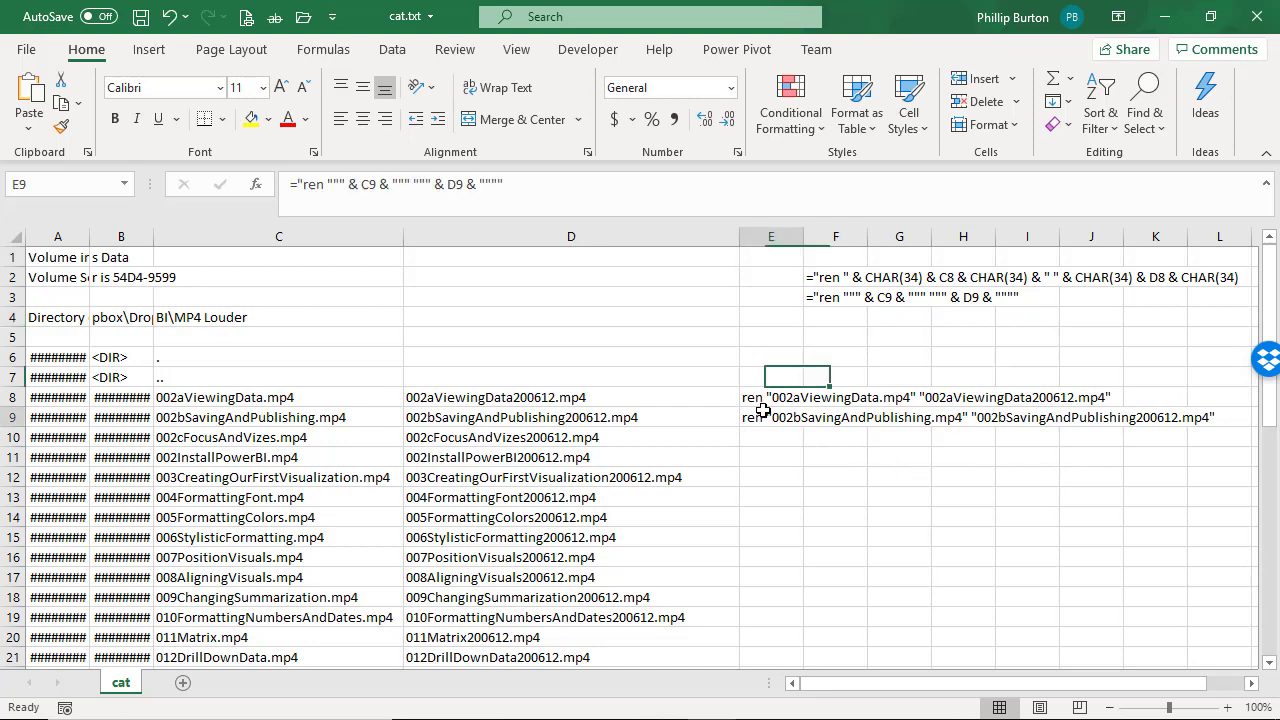
key("ctrl+c")
left_click(776, 401)
key("ctrl+v")
left_click_drag(804, 407, 786, 608)
scroll(820, 532, "up", 9)
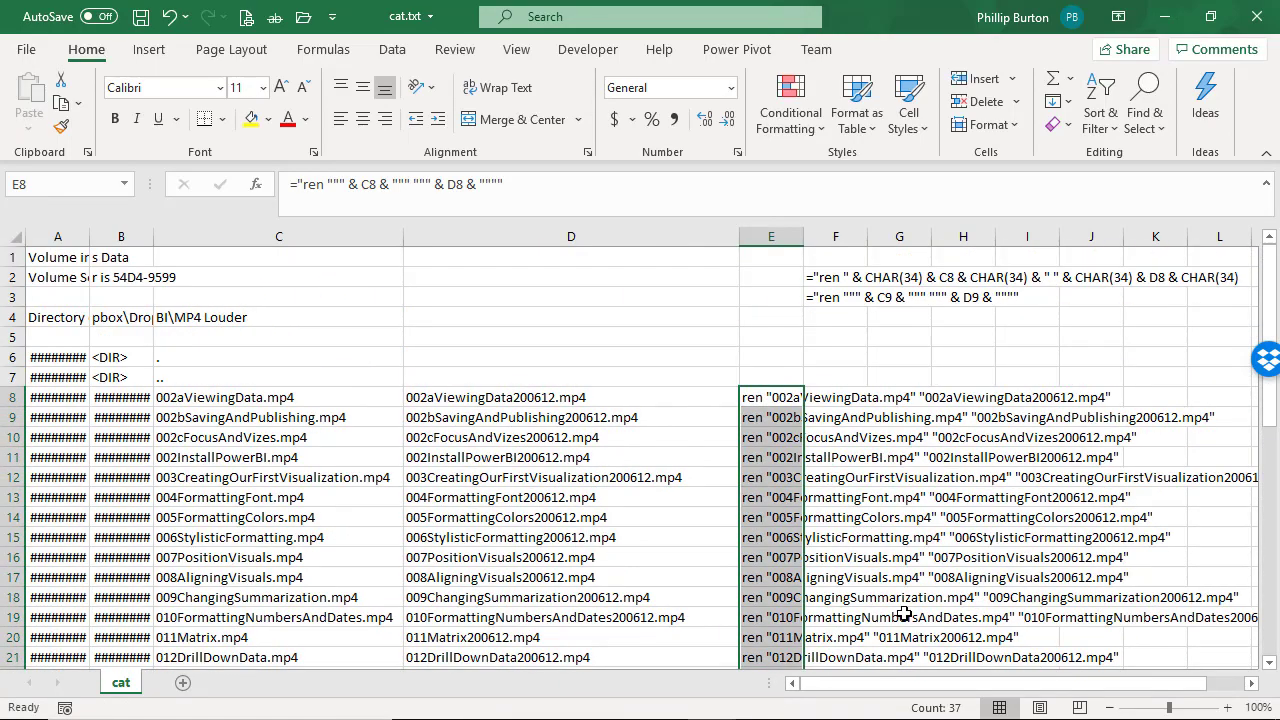
Step: Copy all the ren commands in column E and minimise the workbook windows to reveal the MP4 Louder folder
key("ctrl+c")
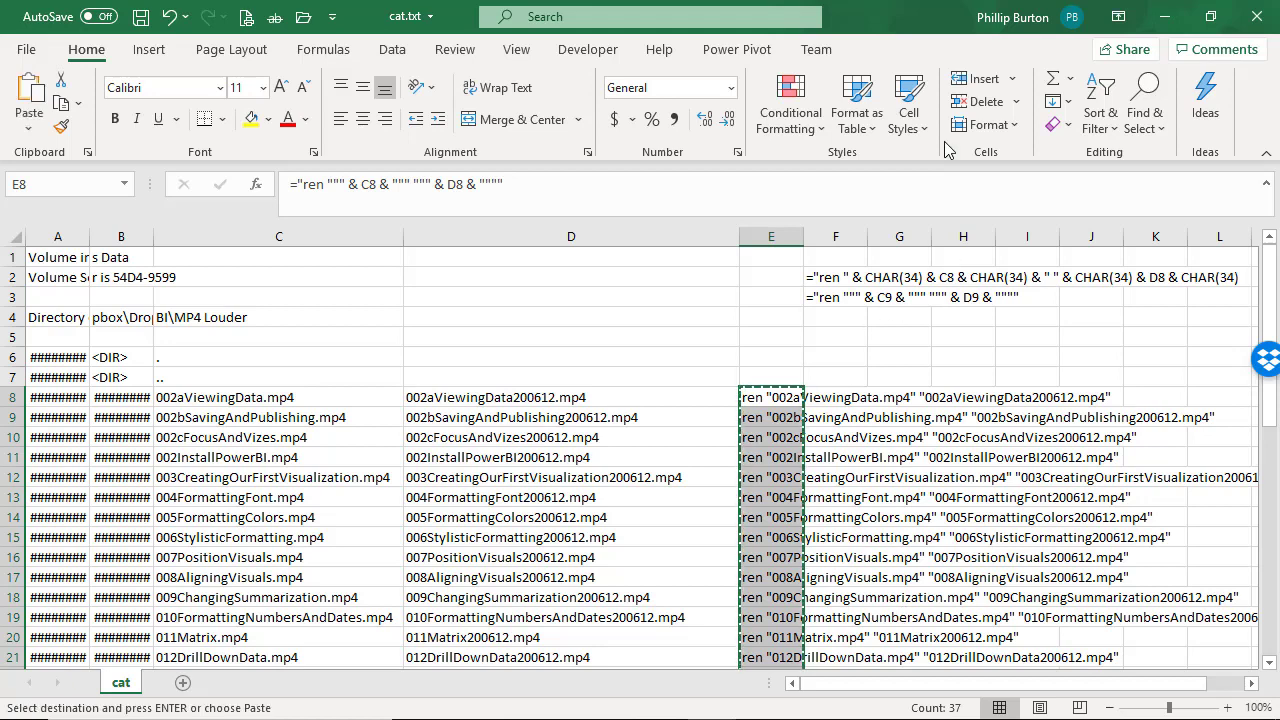
key("ctrl+n")
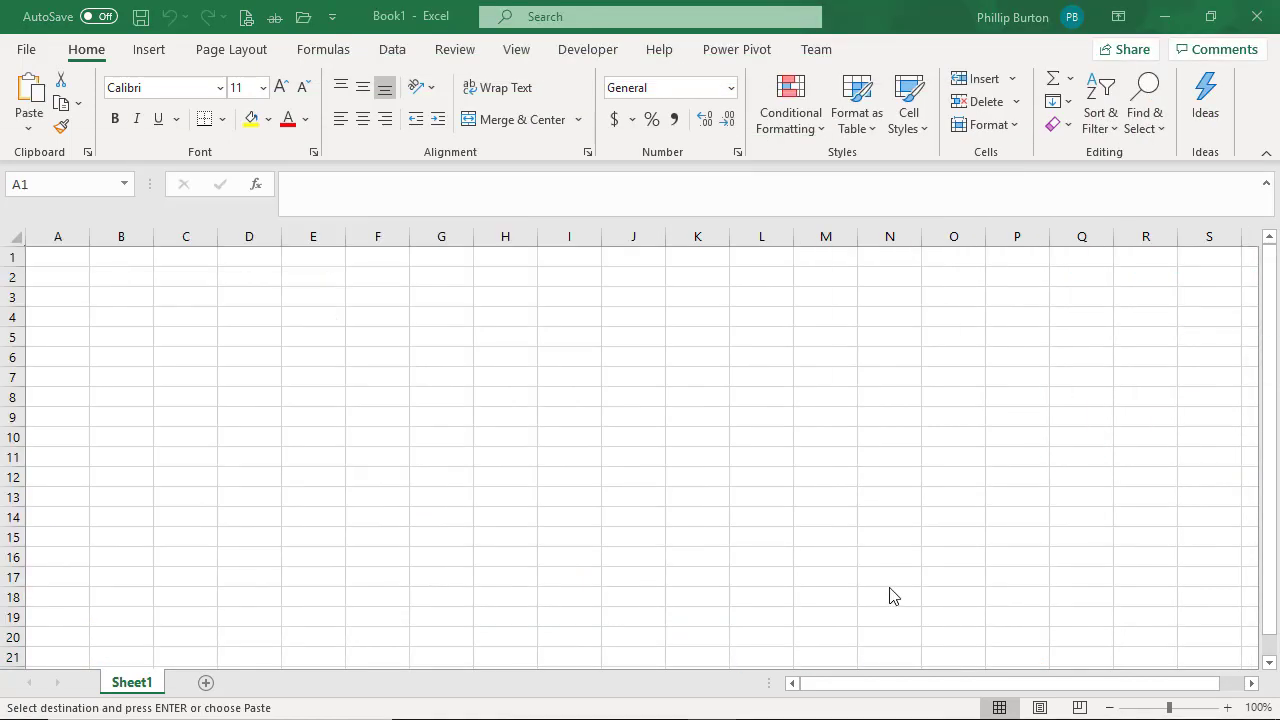
left_click(1162, 16)
key("super+Down")
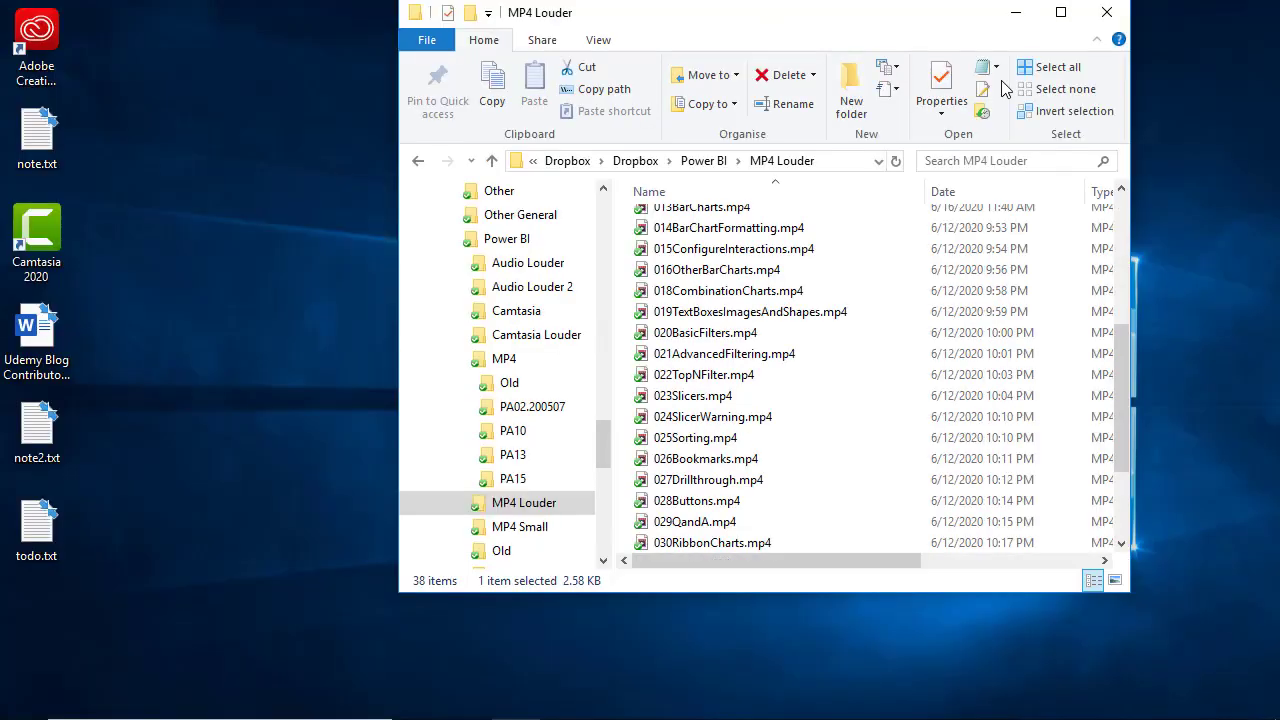
Step: Arrange the MP4 Louder folder window and the Command Prompt side by side, enlarging the folder window to show more files
key("super+Right")
left_click_drag(0, 260, 174, 56)
left_click_drag(820, 58, 1279, 246)
left_click_drag(870, 27, 1000, 225)
left_click_drag(937, 24, 99, 33)
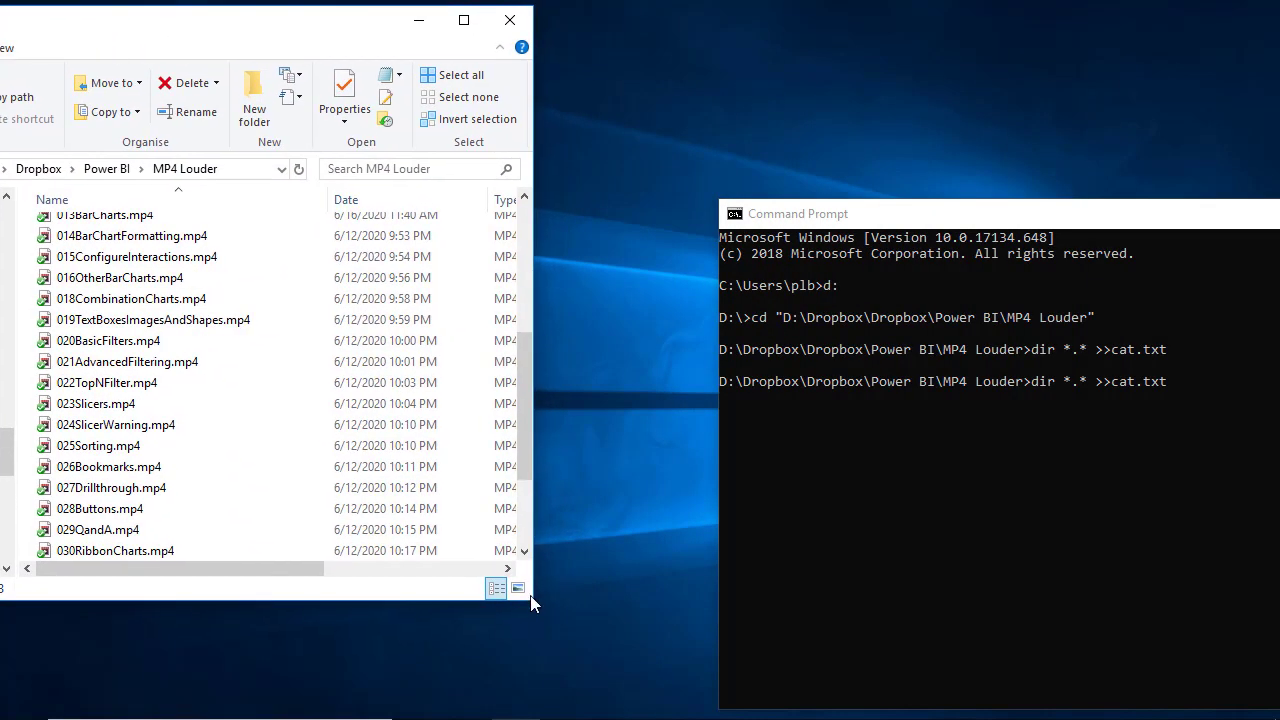
left_click_drag(531, 603, 611, 716)
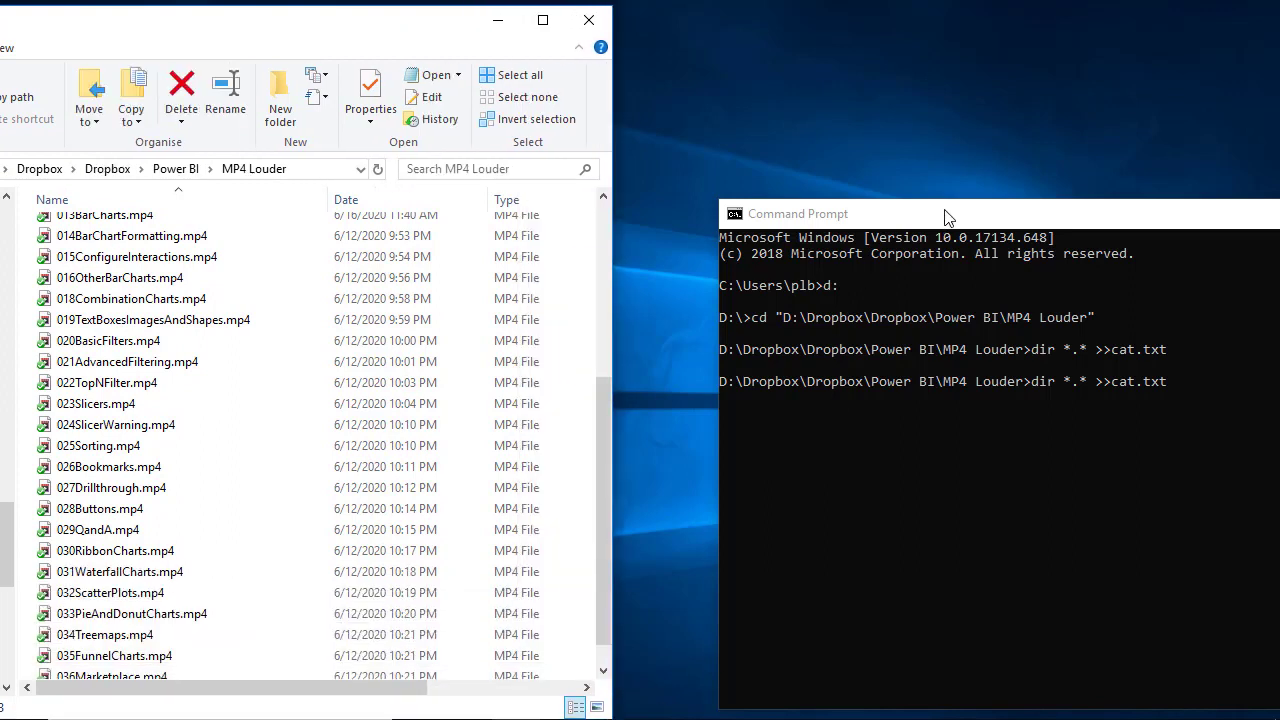
left_click_drag(946, 215, 838, 60)
Step: Clear the unexecuted dir *.* >>cat.txt command from the current Command Prompt line
left_click(1087, 240)
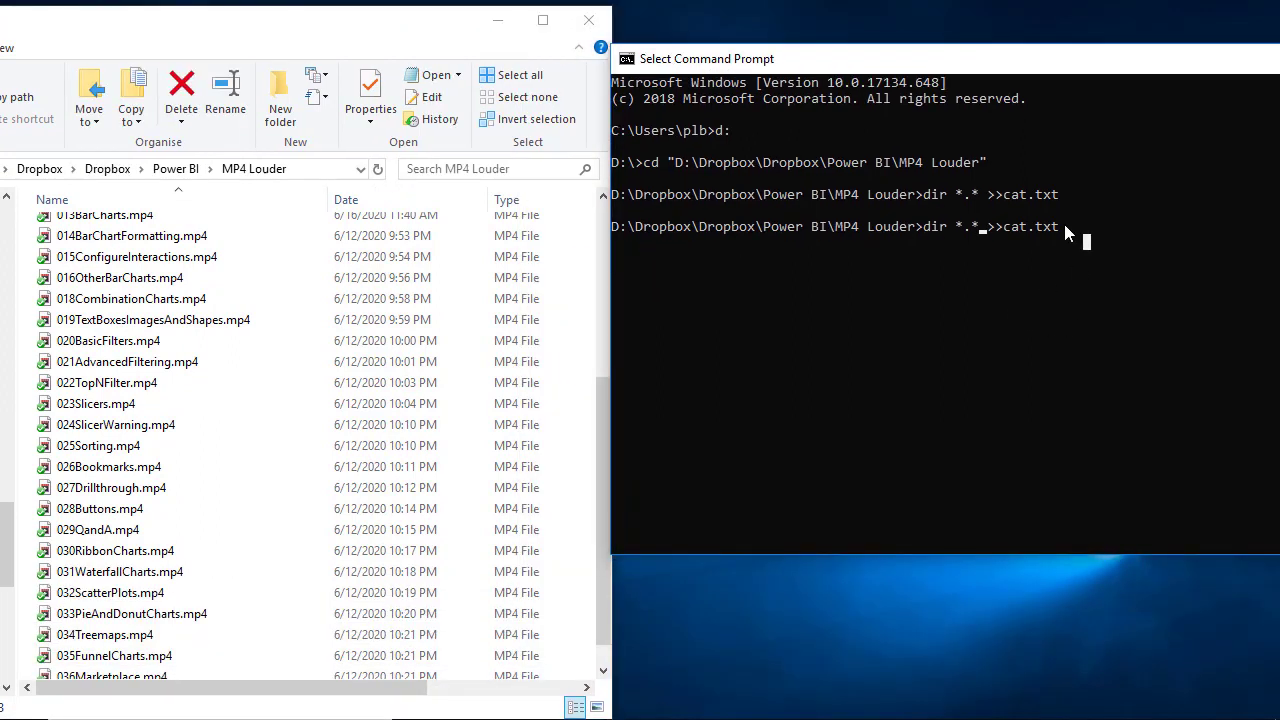
key("BackSpace")
key("BackSpace")
key("BackSpace")
key("BackSpace")
key("BackSpace")
key("BackSpace")
key("BackSpace")
key("Delete")
key("Delete")
key("Delete")
key("Delete")
key("Delete")
key("Delete")
key("Delete")
key("Delete")
key("Delete")
key("Delete")
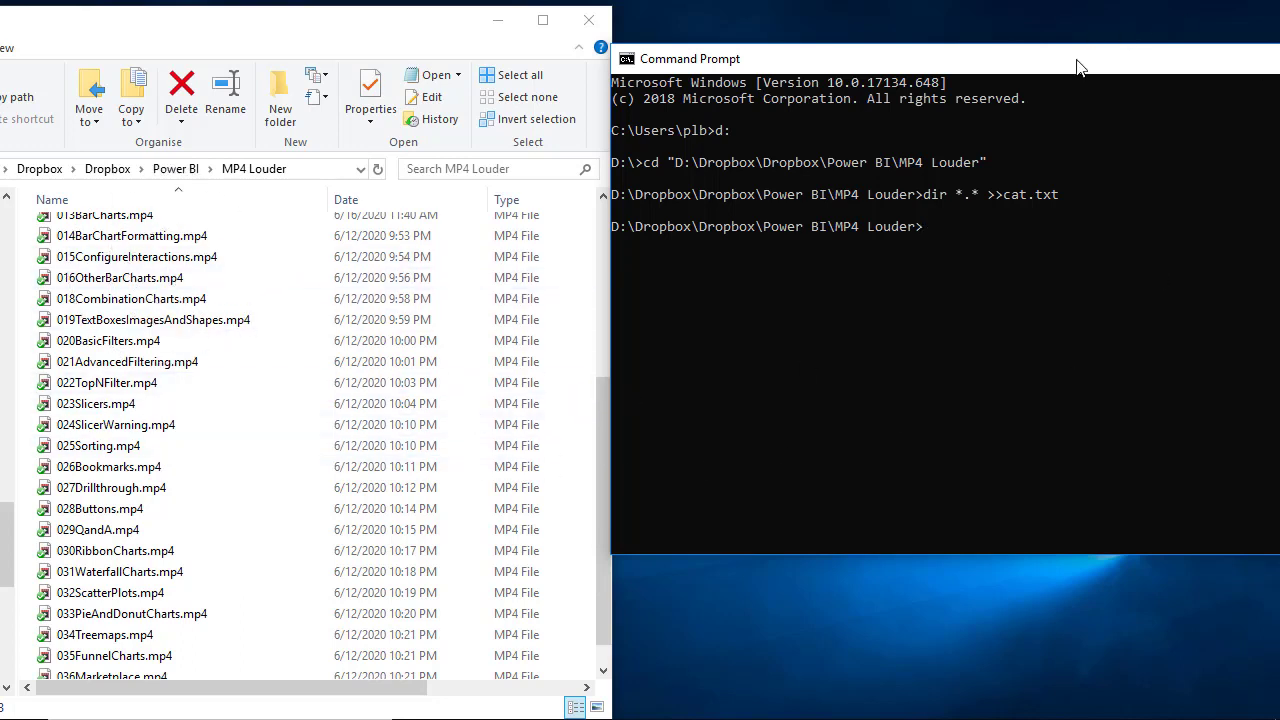
Step: Run the copied ren commands in the Command Prompt and bring the MP4 Louder folder window to the front
key("ctrl+v")
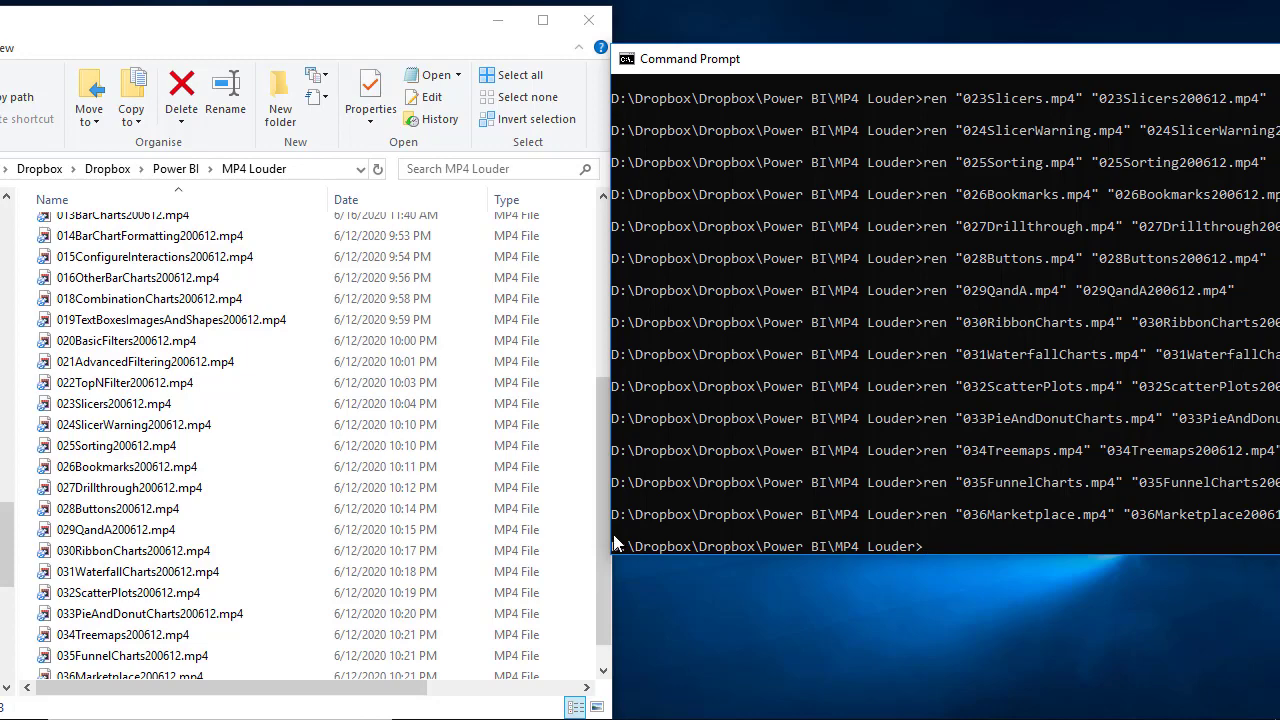
left_click(604, 560)
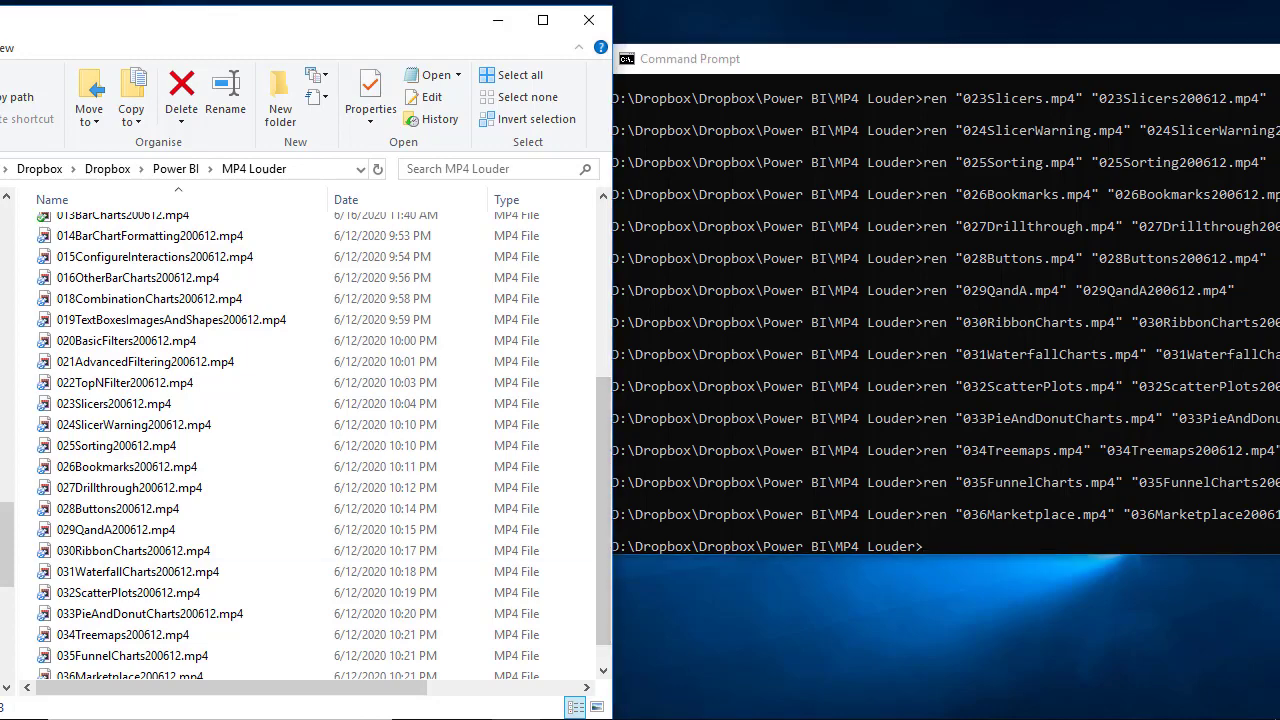
left_click(219, 532)
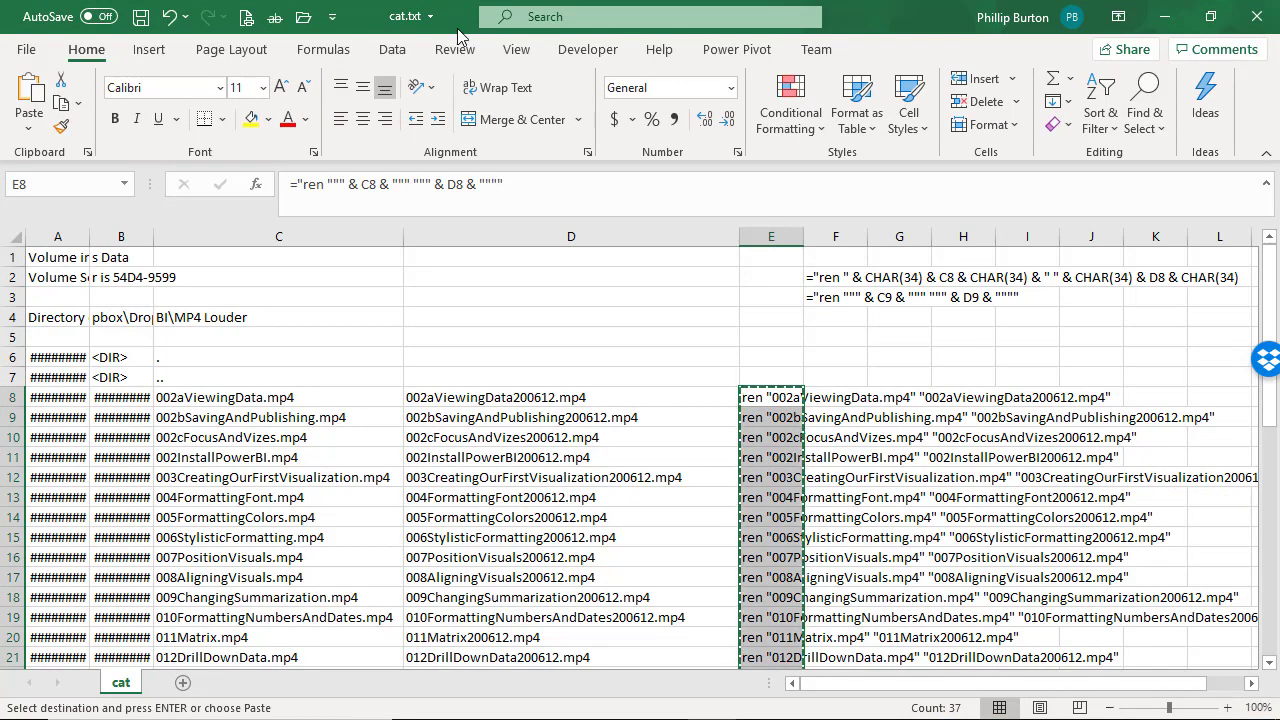
Step: Document the file-name formula as text in D2: =SUBSTITUTE(C8,".mp4","200612.mp4")
left_click(507, 398)
left_click_drag(578, 196, 148, 143)
key("ctrl+c")
key("Escape")
left_click(527, 277)
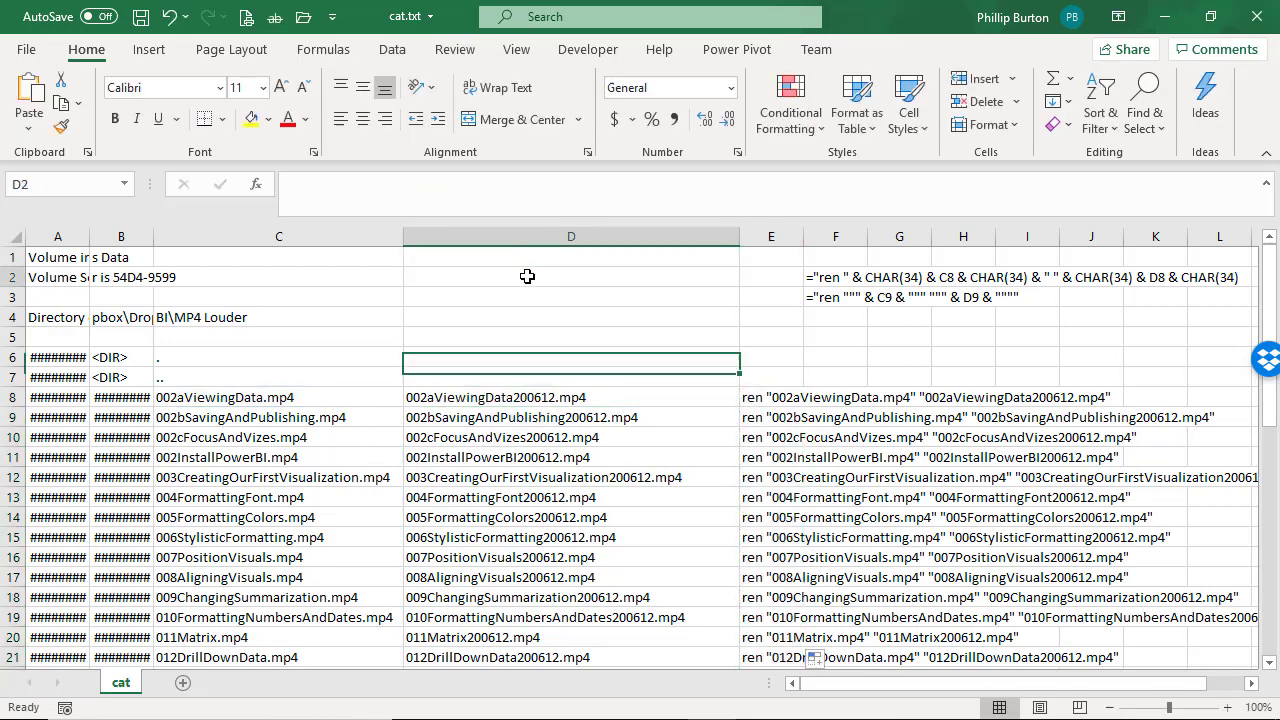
left_click(540, 203)
key("ctrl+v")
key("Return")
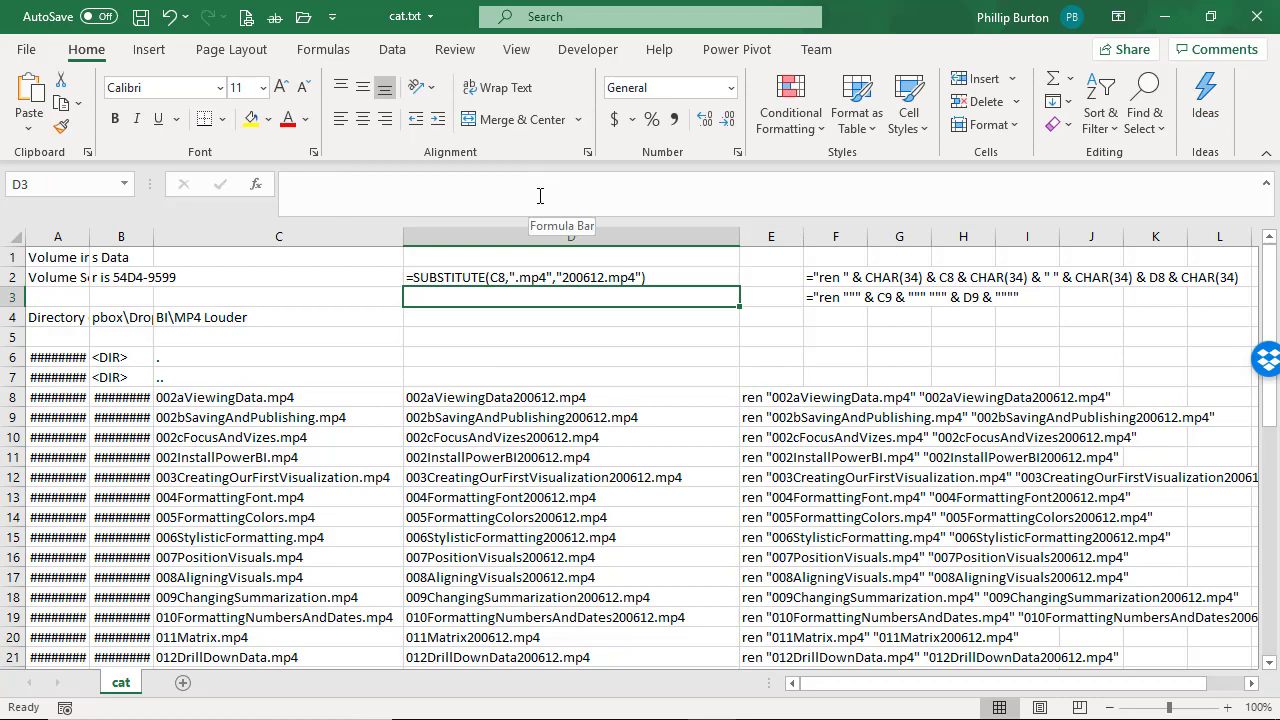
left_click(527, 423)
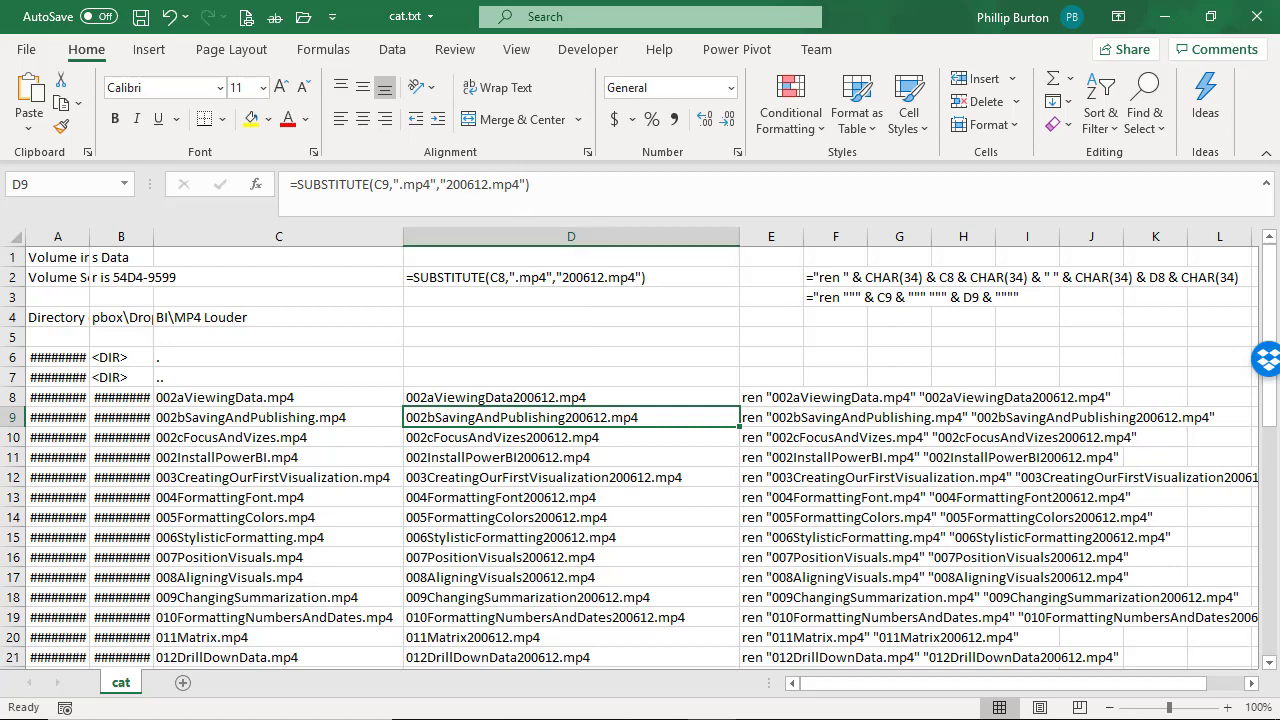
Step: Minimise the Excel workbook and move the Command Prompt over beside the MP4 Louder folder window, ready for entry
key("alt+Tab")
left_click_drag(920, 72, 693, 89)
left_click(1167, 17)
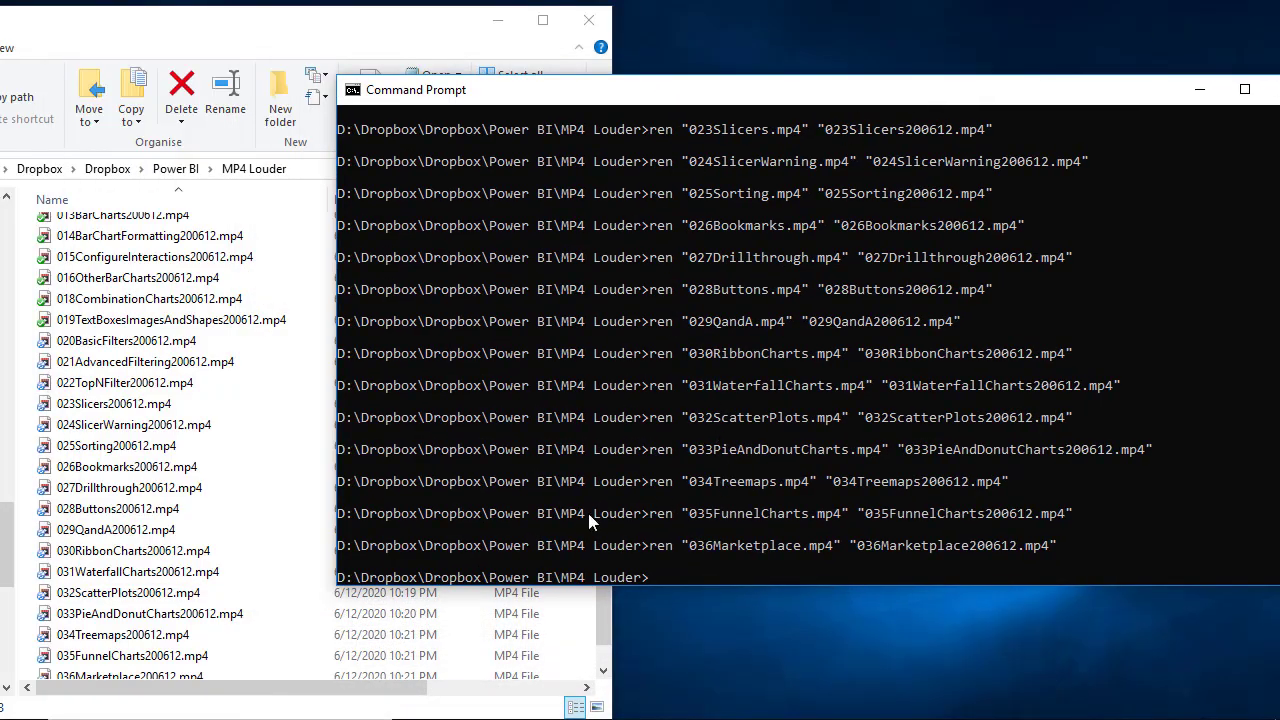
left_click(331, 687)
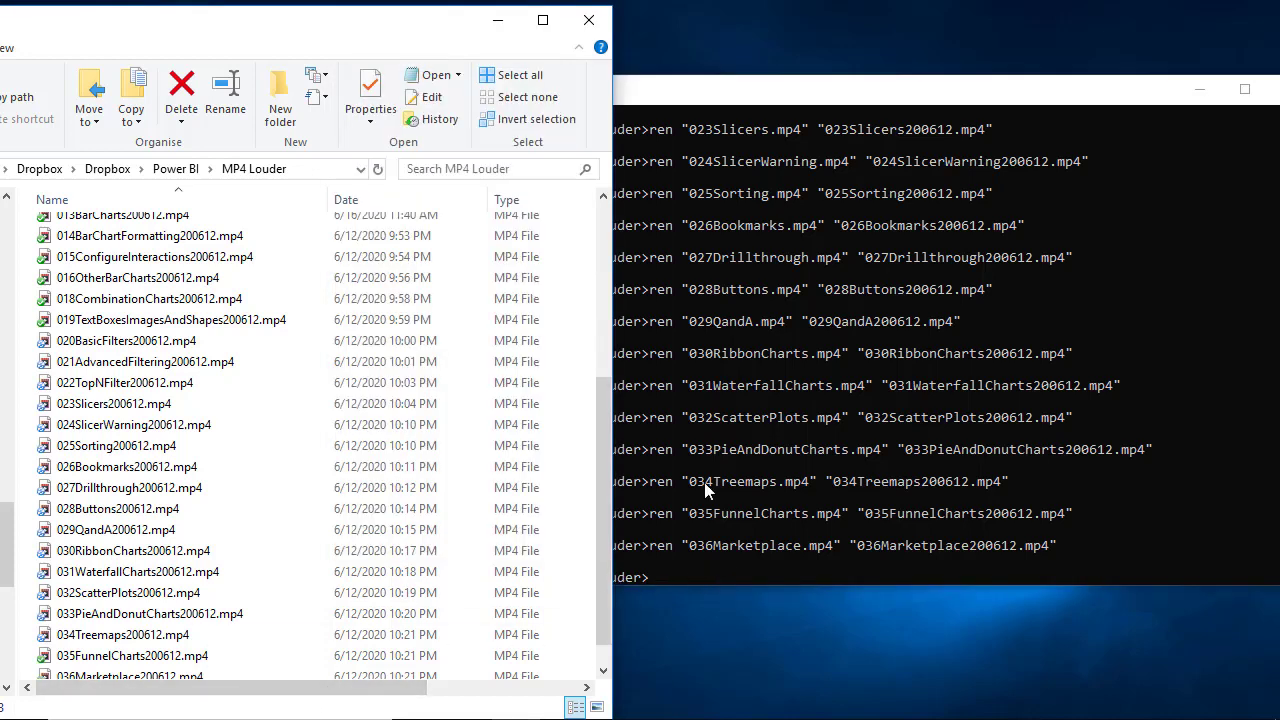
left_click(719, 543)
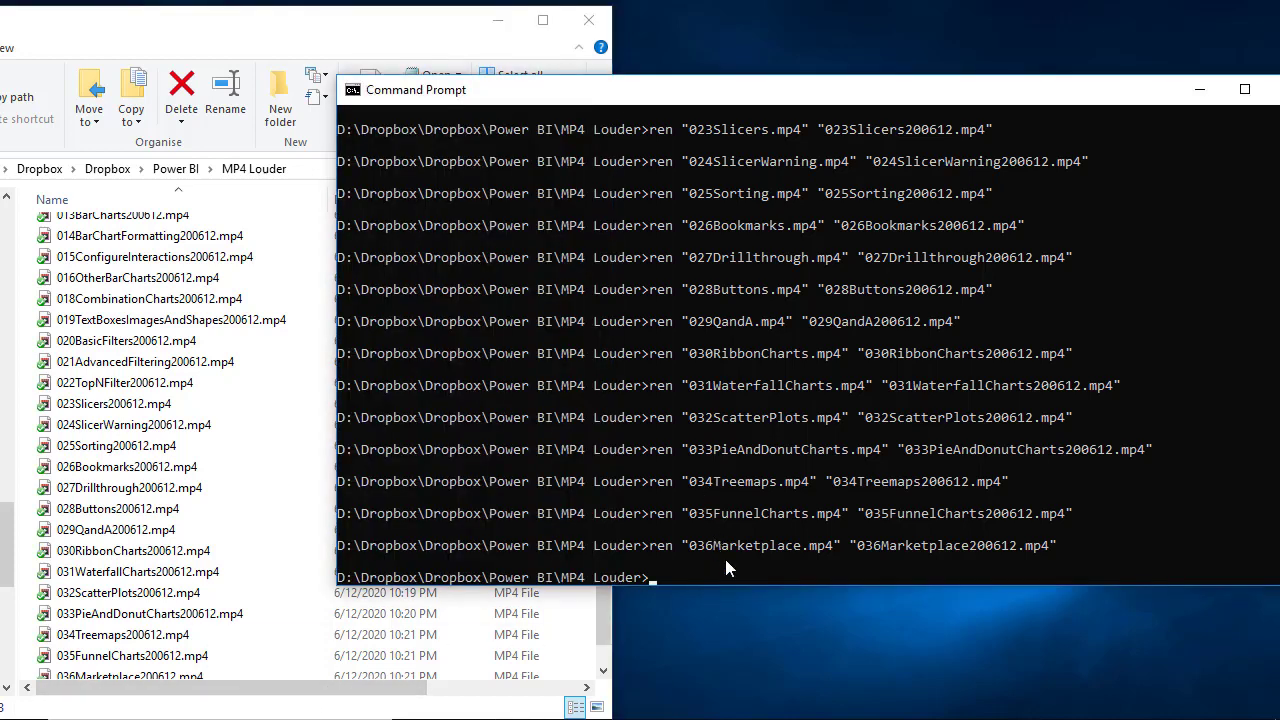
key("Up")
key("Up")
key("BackSpace")
key("BackSpace")
key("BackSpace")
key("BackSpace")
key("BackSpace")
key("BackSpace")
key("BackSpace")
key("BackSpace")
key("BackSpace")
key("BackSpace")
key("BackSpace")
key("BackSpace")
key("BackSpace")
key("BackSpace")
key("BackSpace")
key("BackSpace")
key("BackSpace")
key("BackSpace")
key("BackSpace")
key("BackSpace")
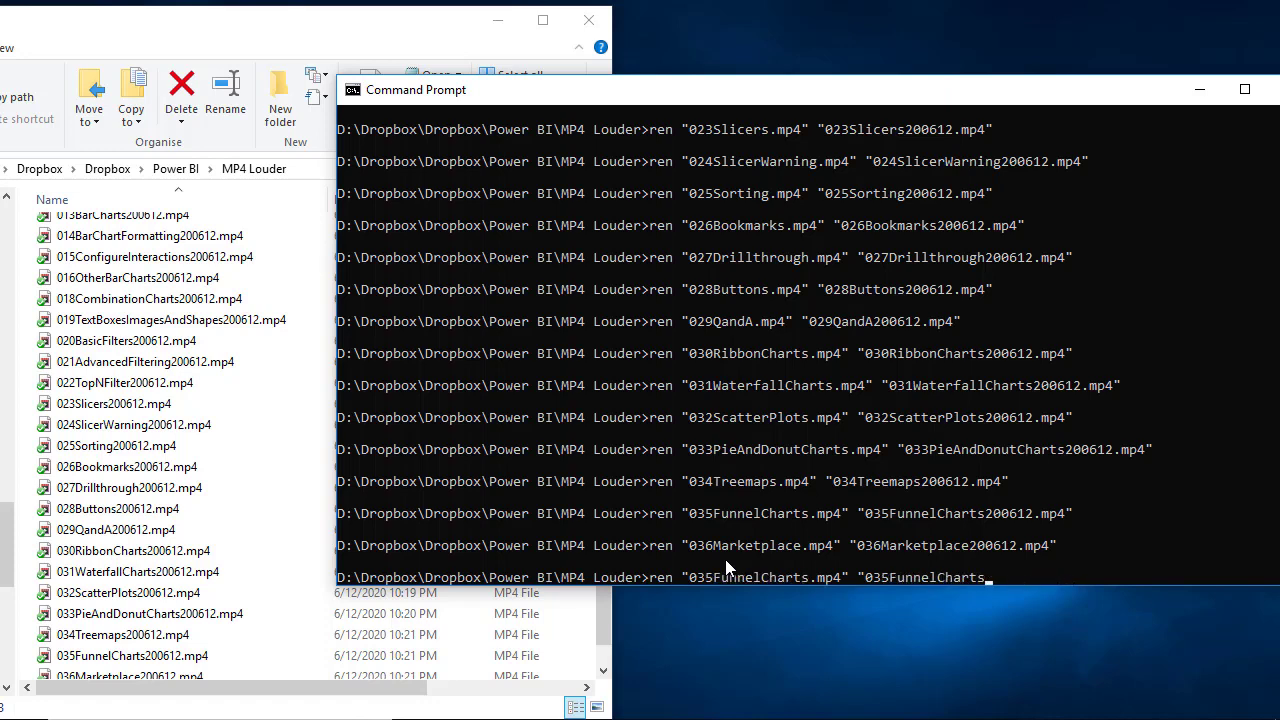
Step: Export a bare file listing of MP4 Louder with dir *.* /b >>cat2.txt
type("dir")
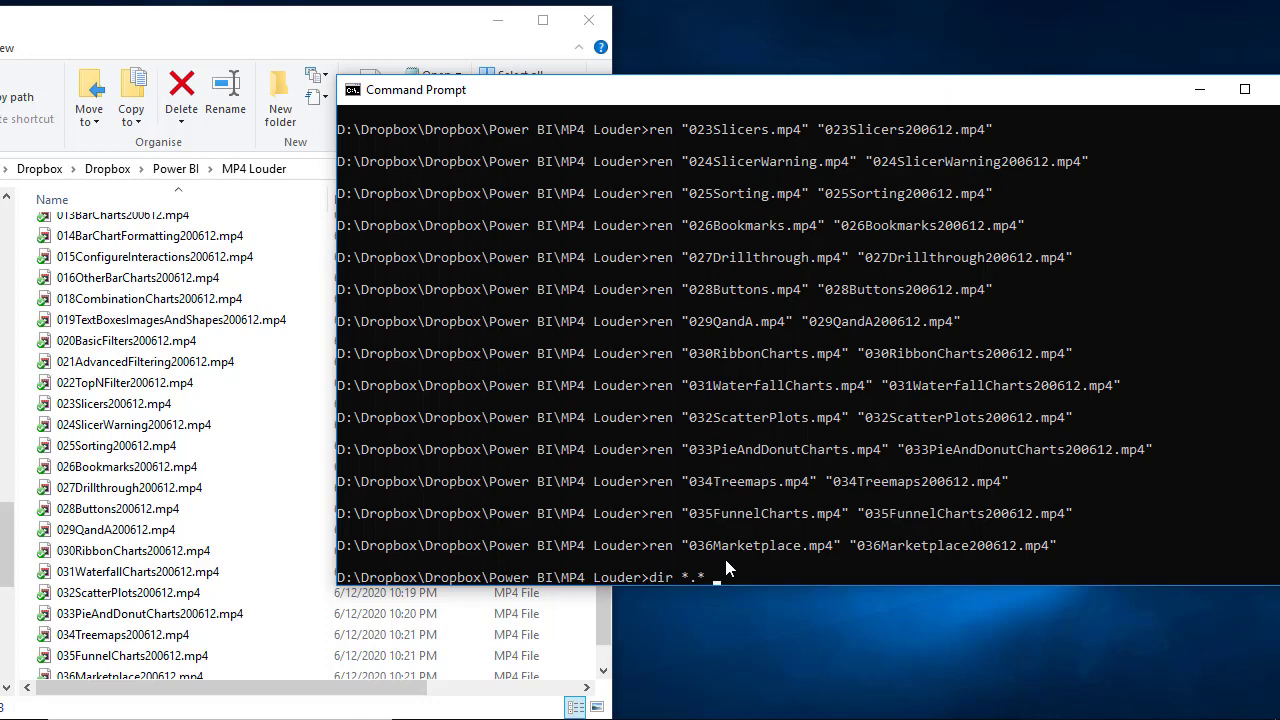
type(" *.* /b >>cat2.txt")
key("Return")
Step: Open cat2.txt from the MP4 Louder folder, examine the listed file names and close it
left_click(468, 30)
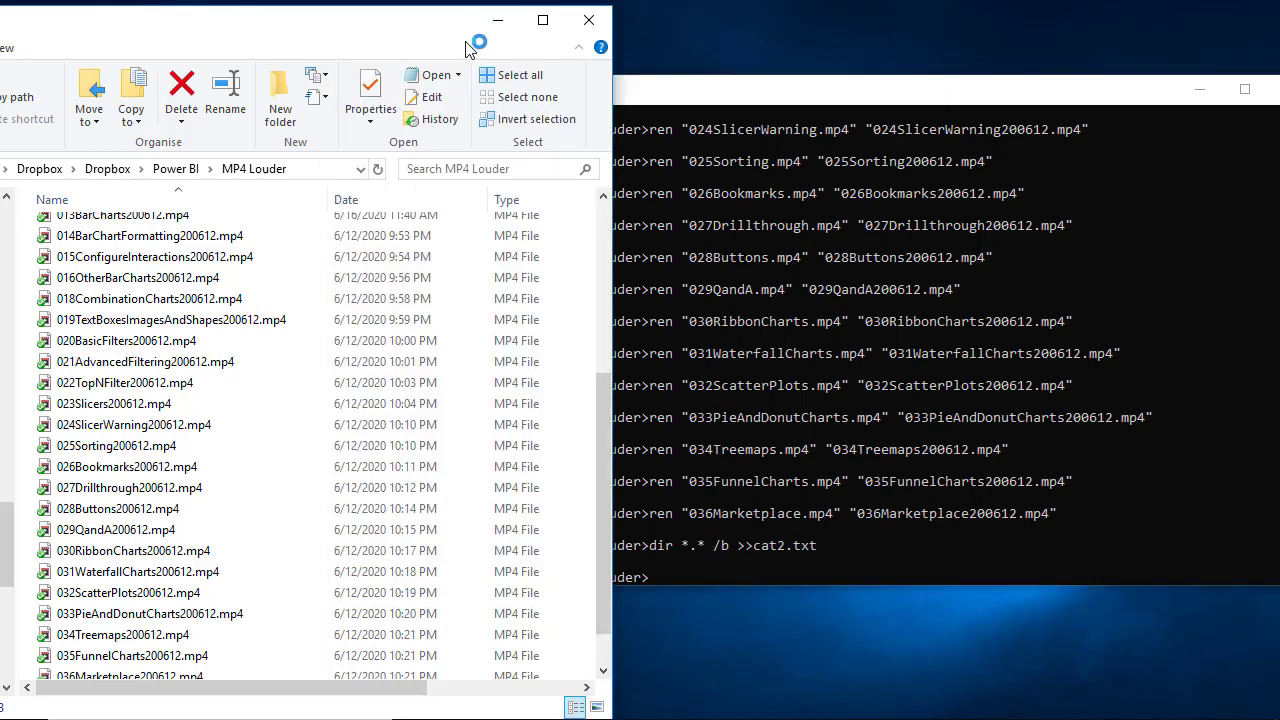
scroll(248, 632, "down", 1)
double_click(83, 670)
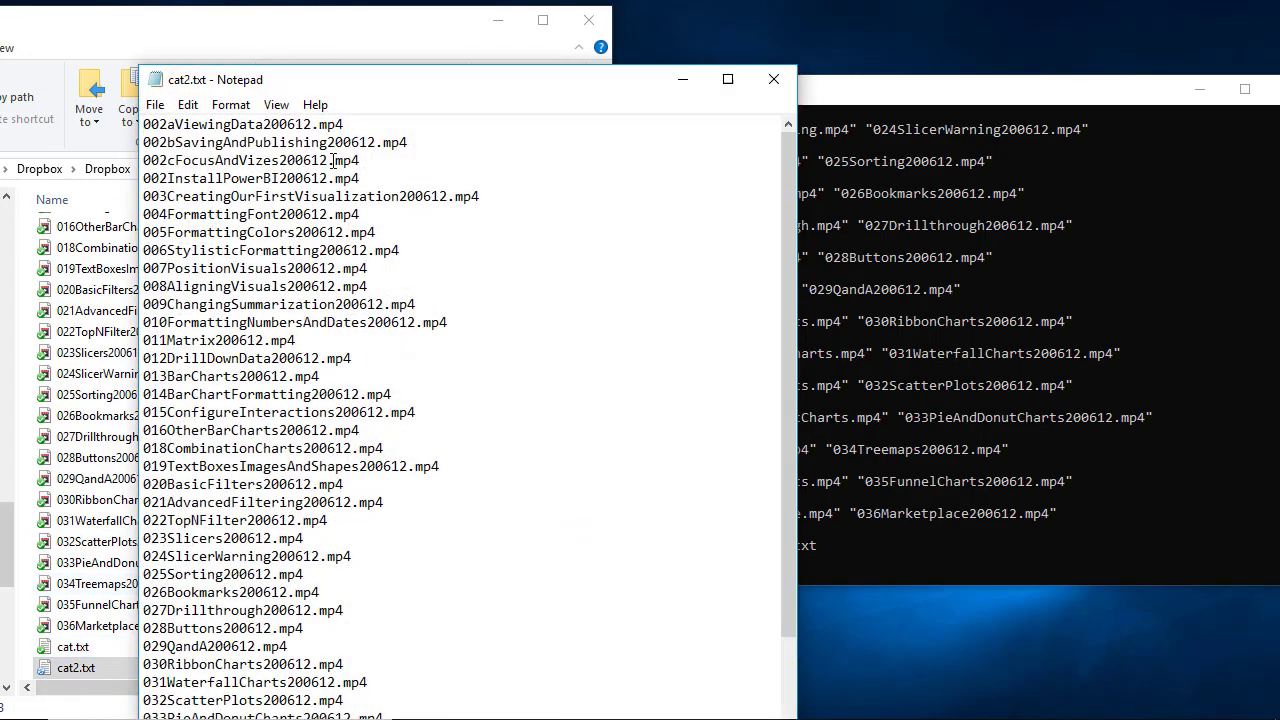
left_click_drag(604, 82, 714, 58)
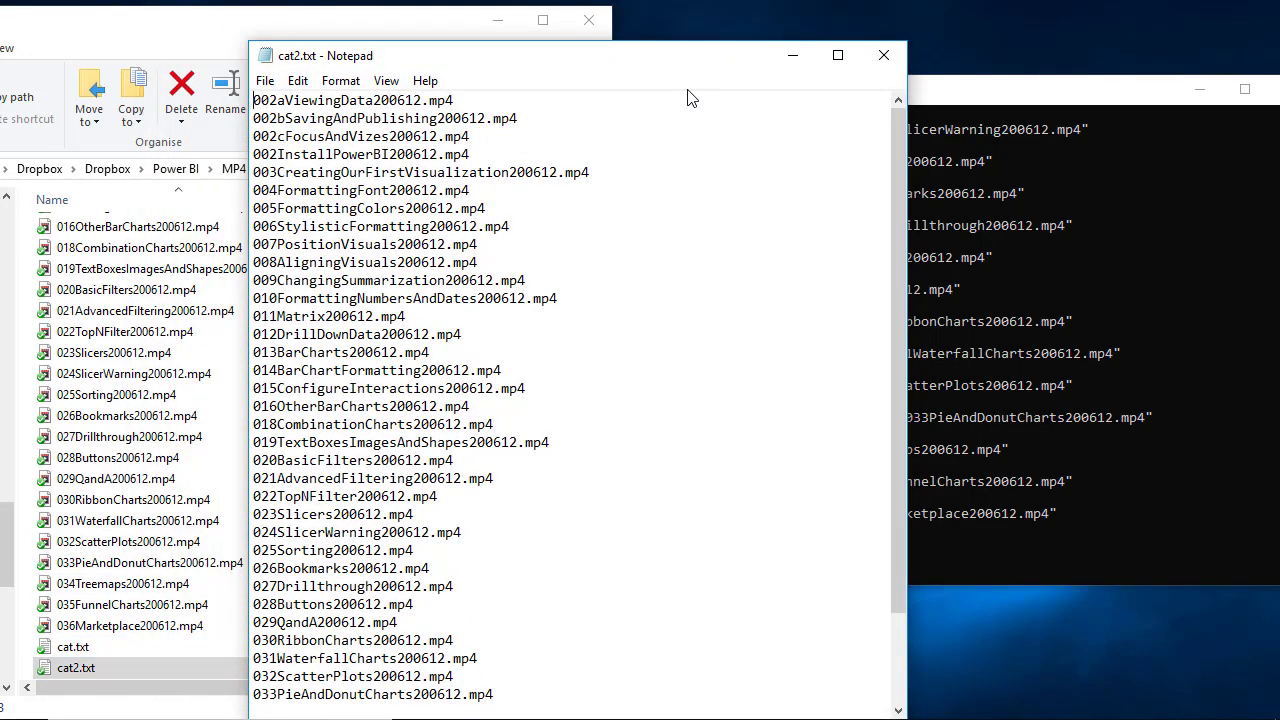
left_click(884, 55)
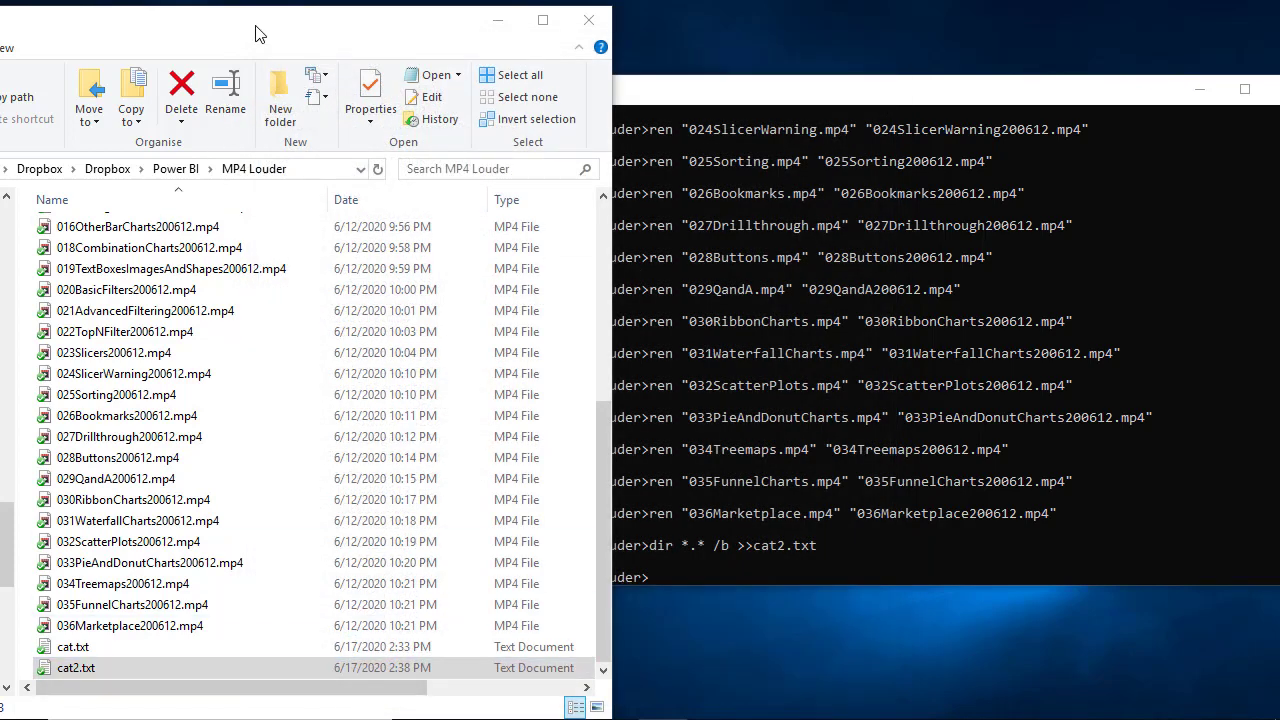
Step: Go up to the Power BI directory with cd .. in the Command Prompt and show the same folder in File Explorer
left_click_drag(258, 30, 429, 30)
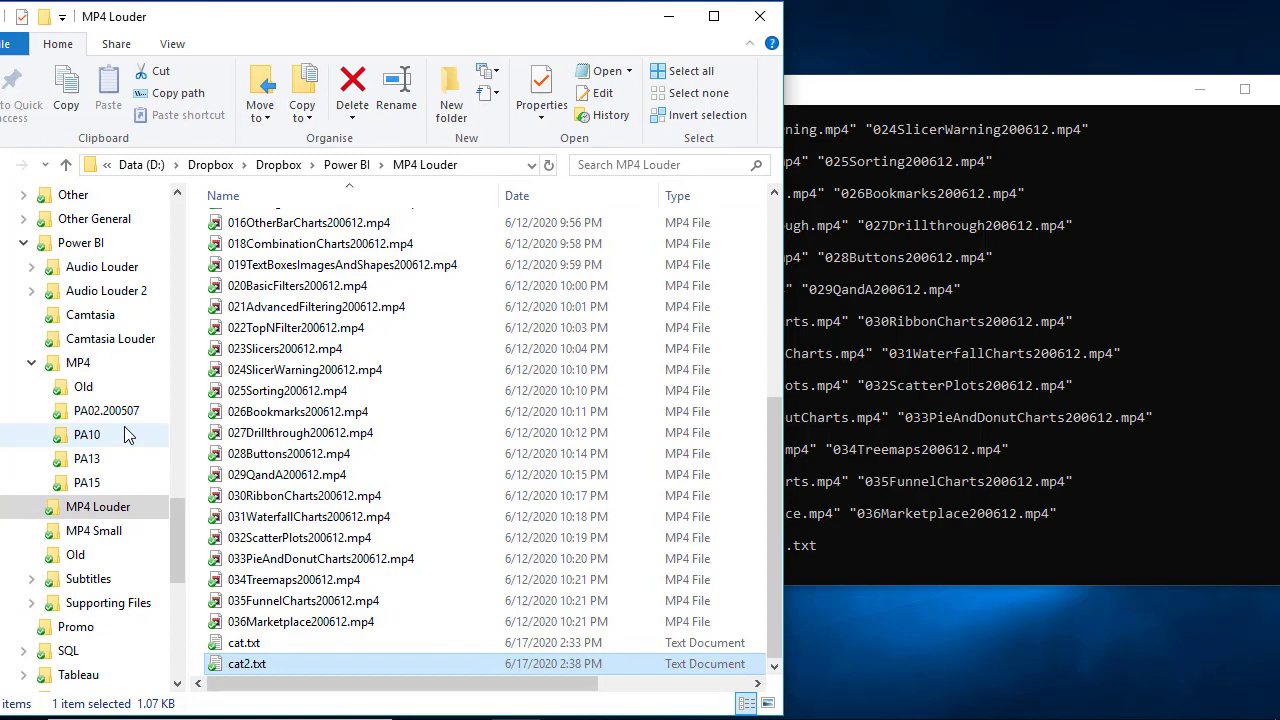
left_click(940, 520)
type("cd ..")
key("Return")
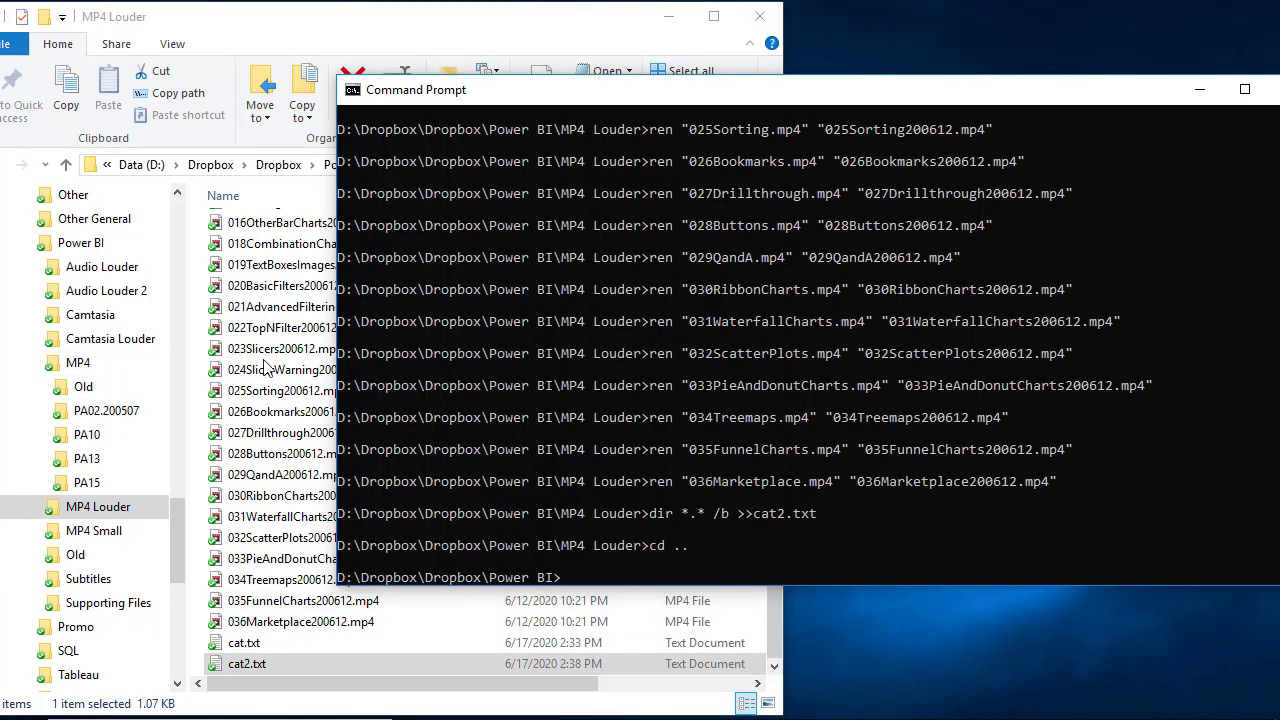
left_click(80, 242)
Step: Export a bare listing of the Power BI folder including subfolders with dir *.* /b /s >>cat3.txt
left_click(949, 523)
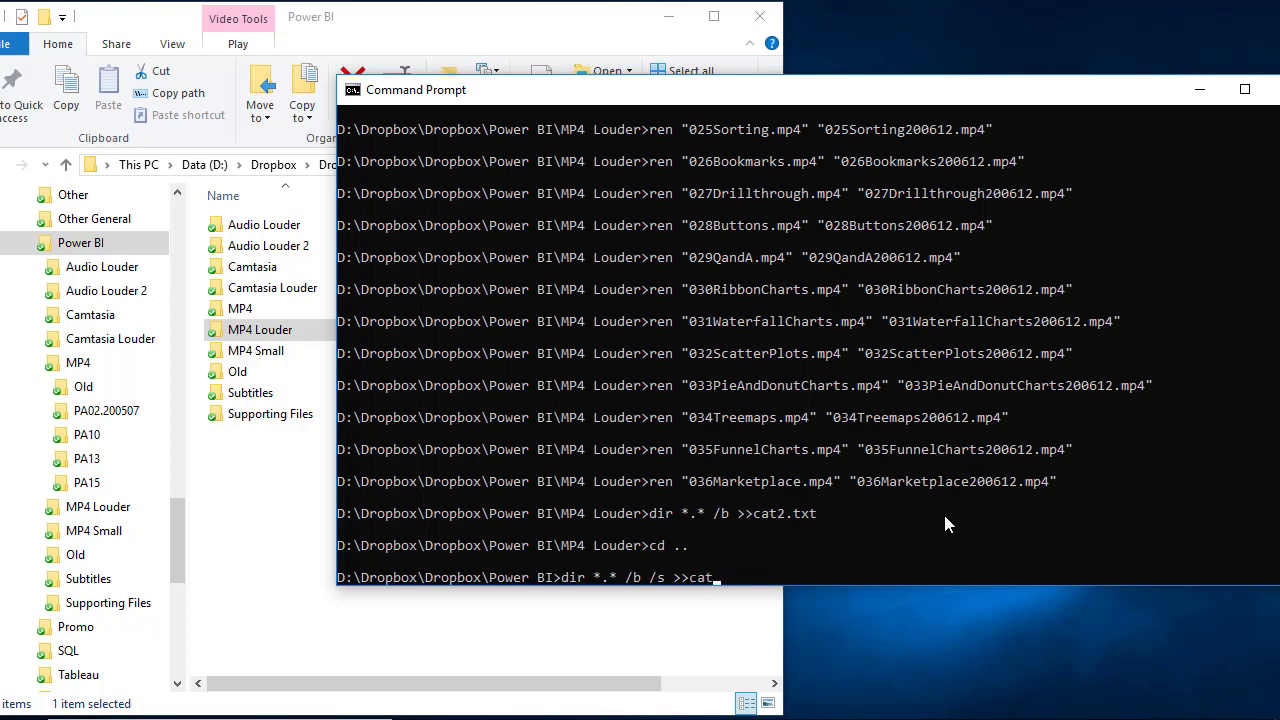
type("3.txt")
key("Return")
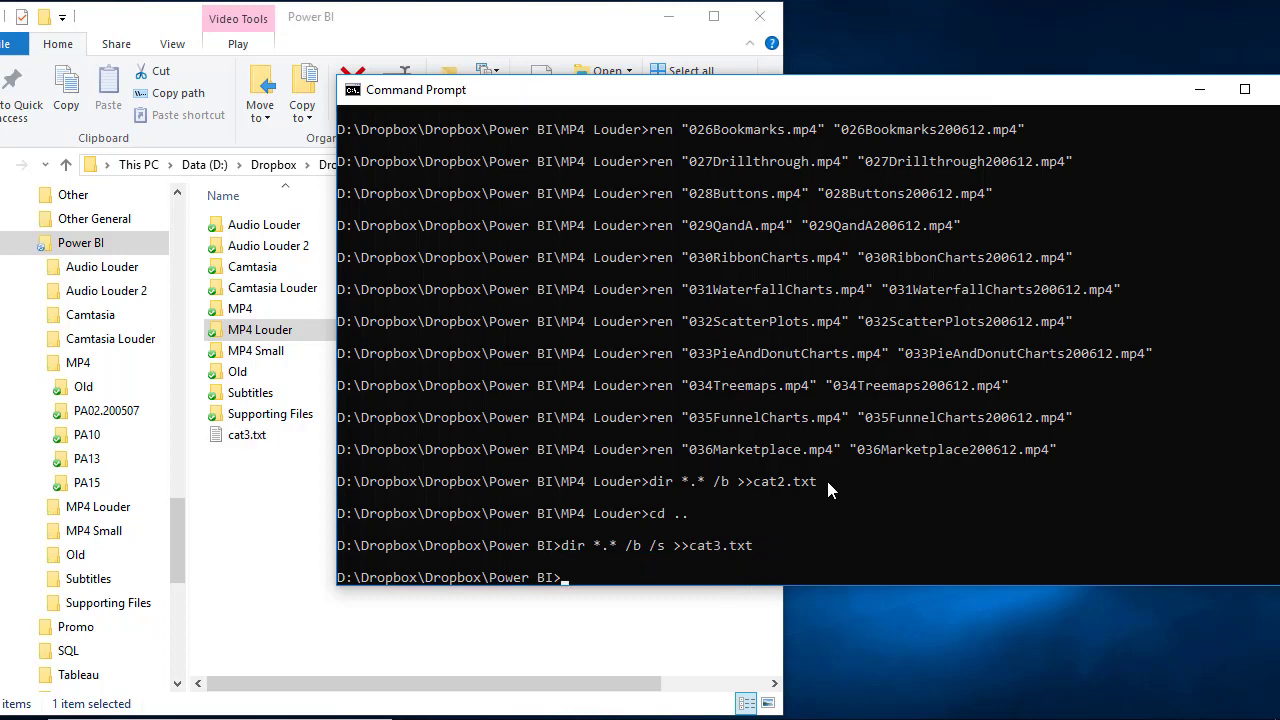
Step: Open cat3.txt from the Power BI folder and examine the folder entries and the Audio Louder file paths
left_click(303, 486)
left_click(240, 432)
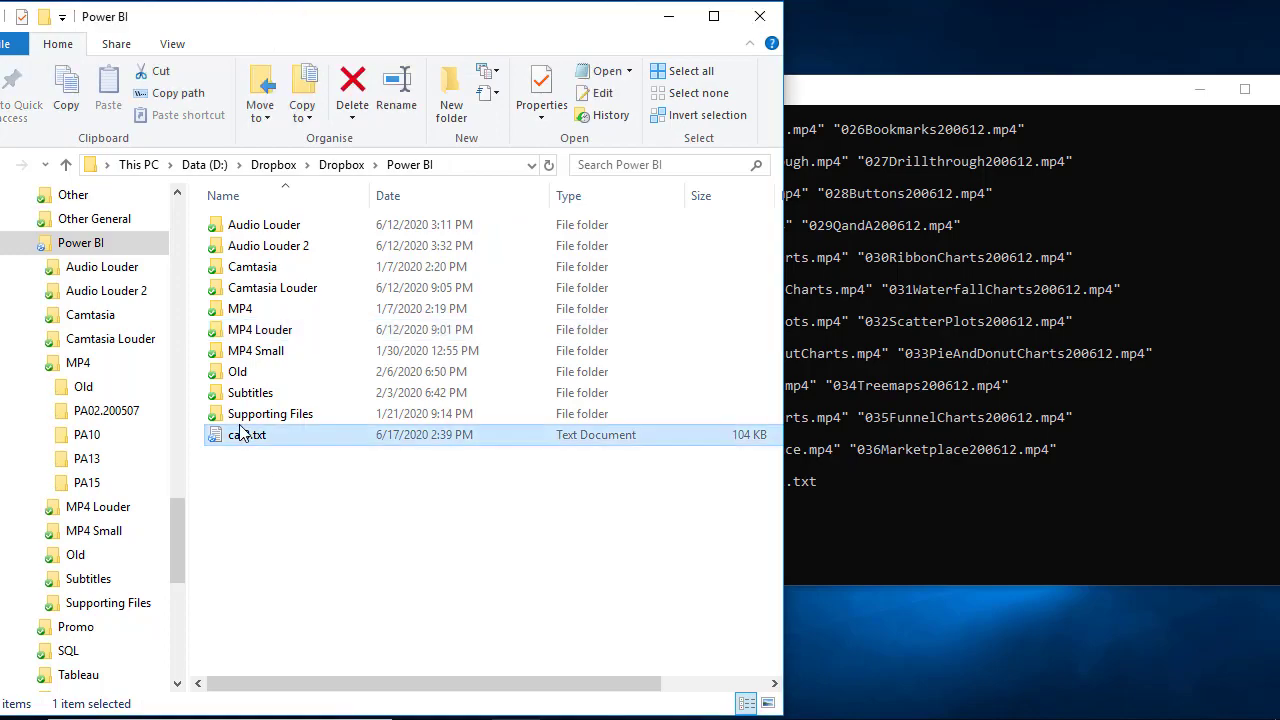
double_click(240, 432)
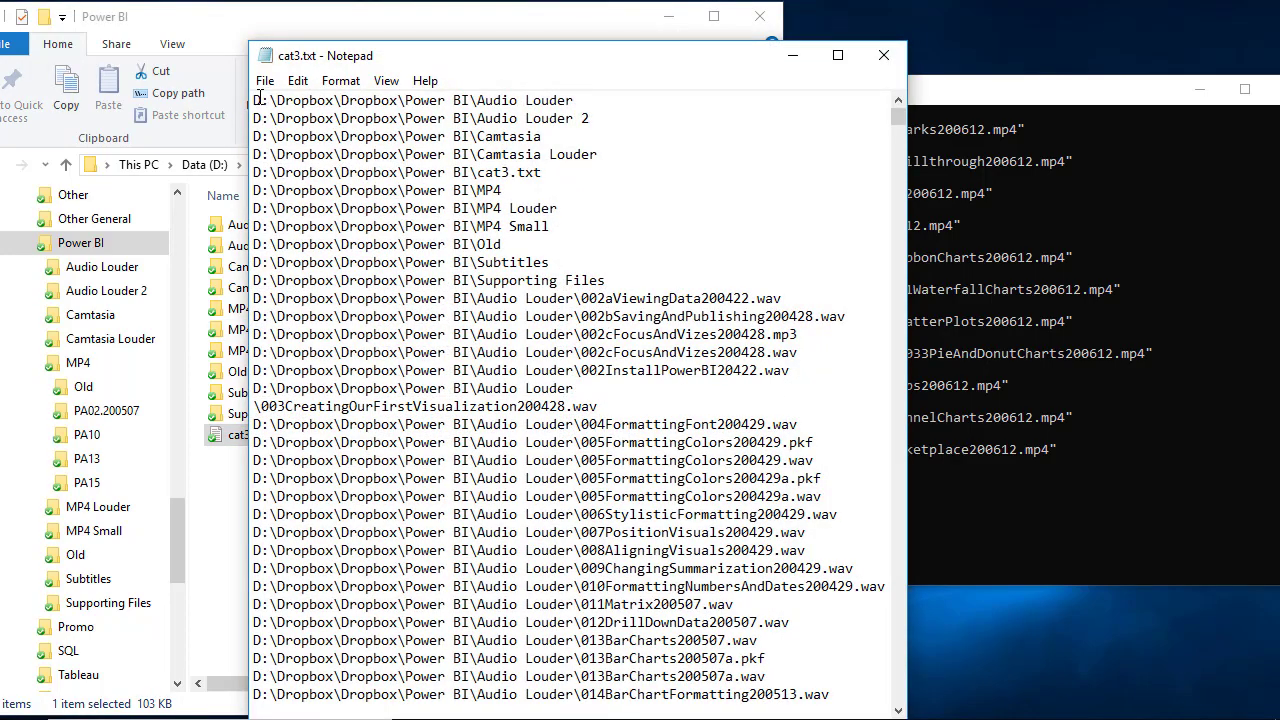
left_click_drag(258, 98, 612, 280)
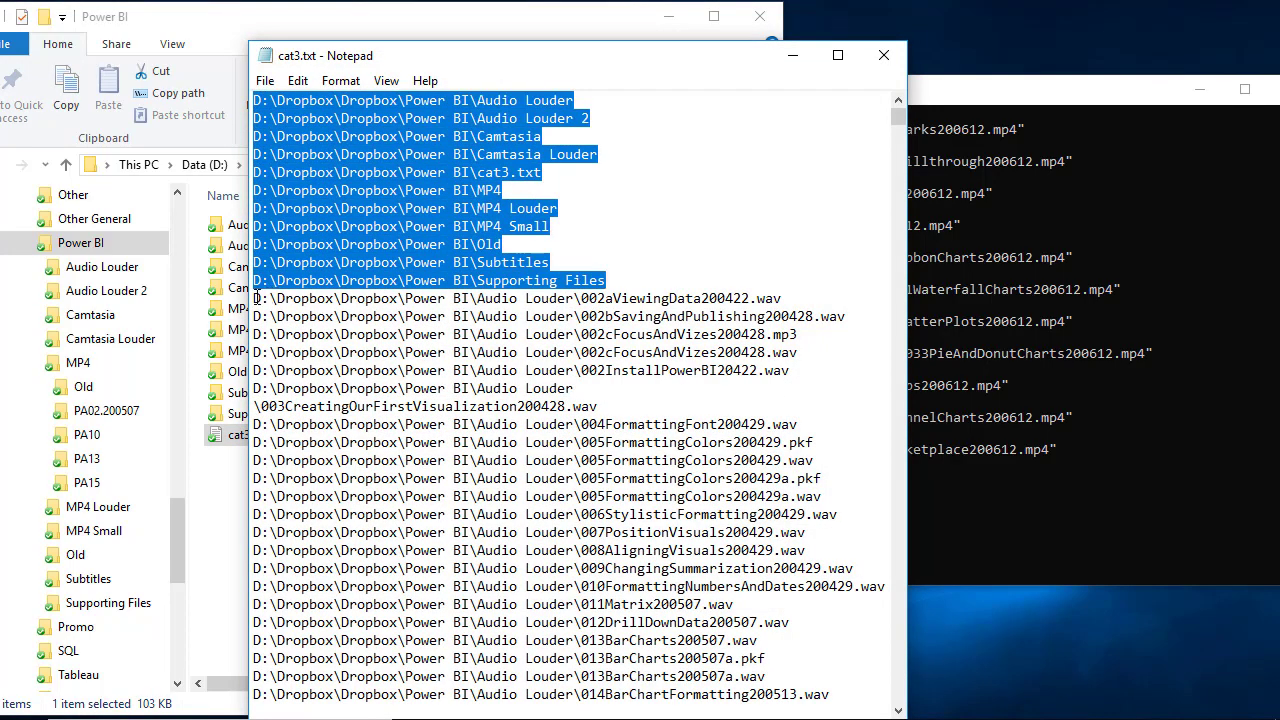
left_click_drag(256, 298, 693, 395)
scroll(675, 370, "down", 4)
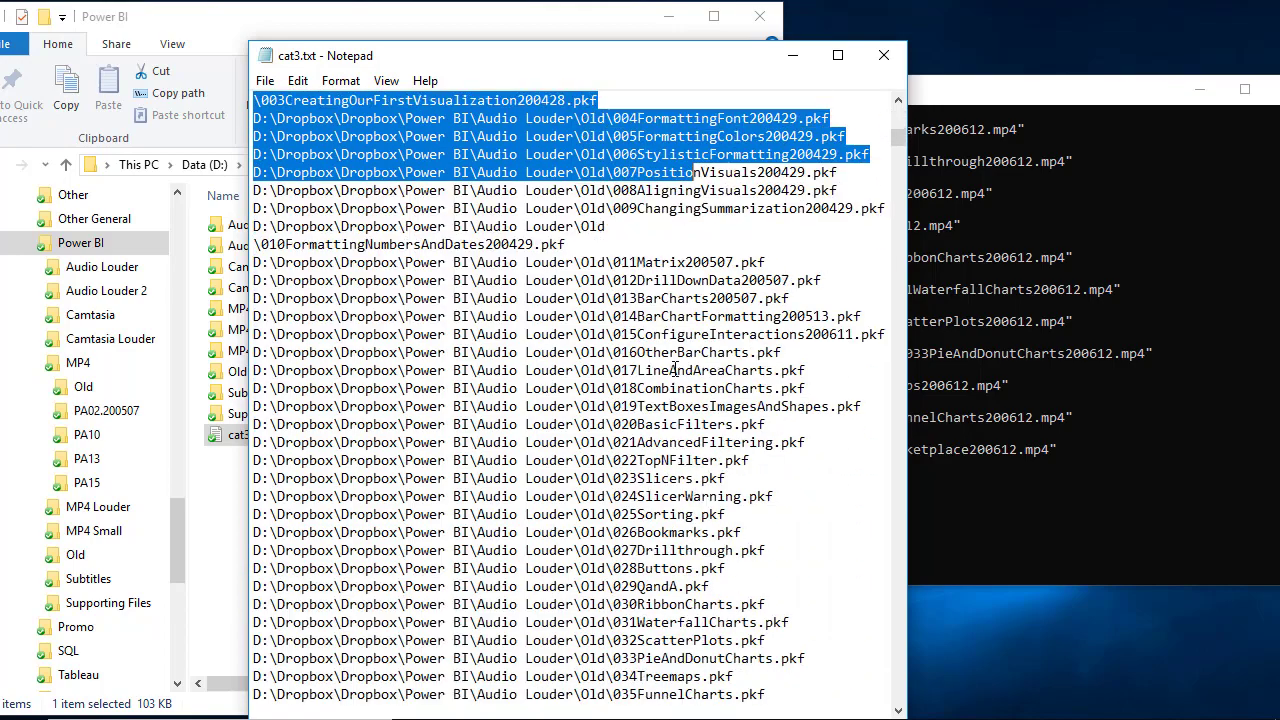
Step: Examine the paths in the Audio Louder\Old subfolder and further down cat3.txt, and close the file
scroll(675, 370, "up", 3)
left_click(403, 152)
scroll(403, 152, "up", 2)
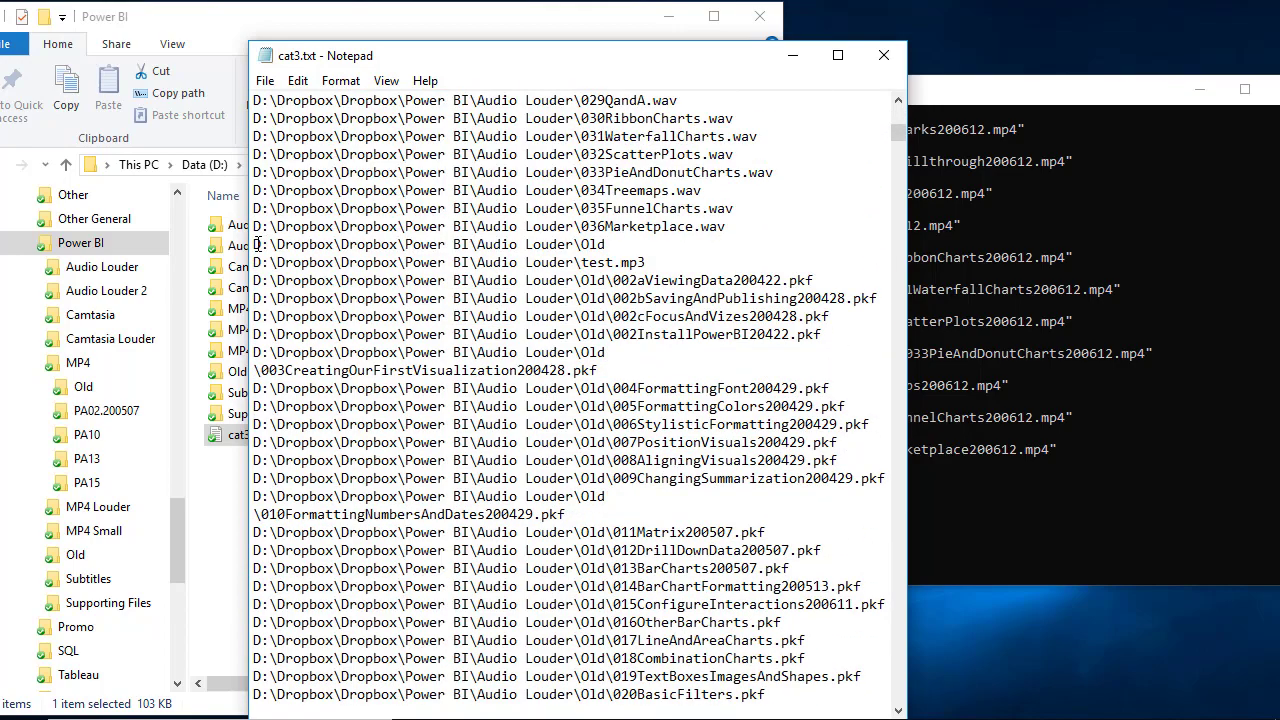
left_click_drag(257, 244, 682, 604)
key("Delete")
scroll(682, 604, "down", 10)
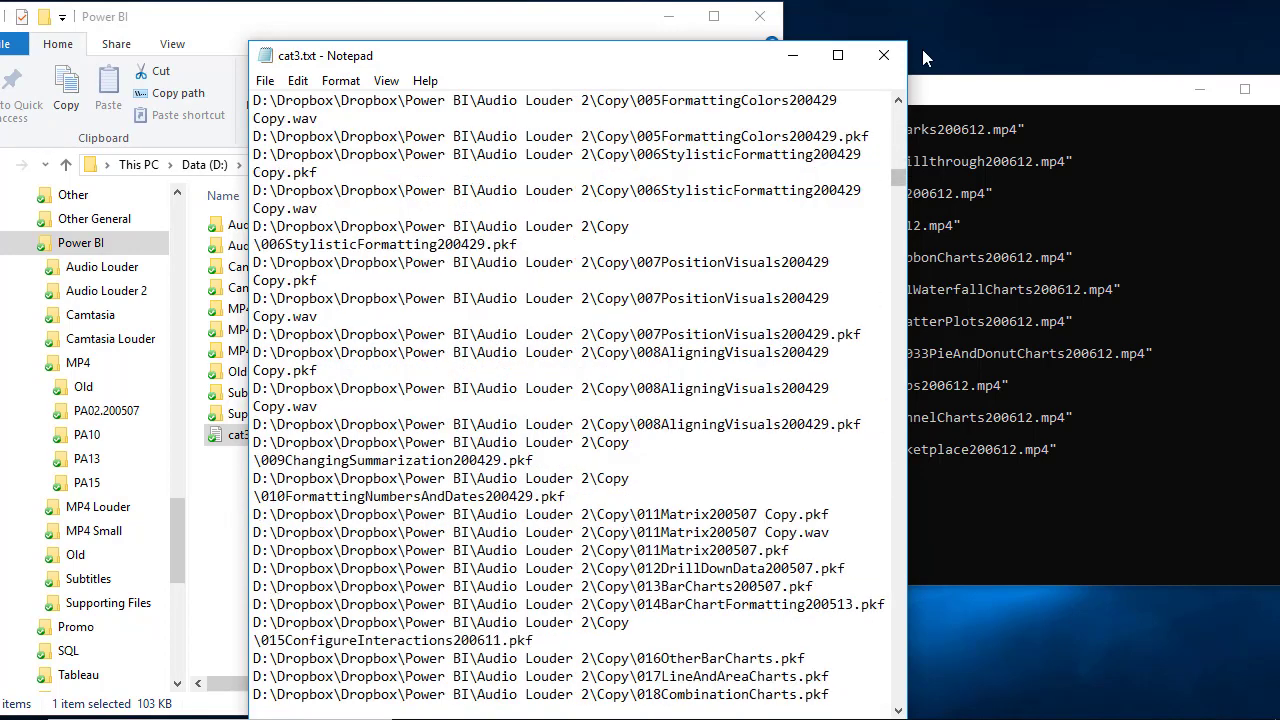
left_click(884, 55)
Step: Rerun the bare subfolder listing with the output file changed to cat4.txt: dir *.* /b /s >>cat4.txt
left_click(822, 524)
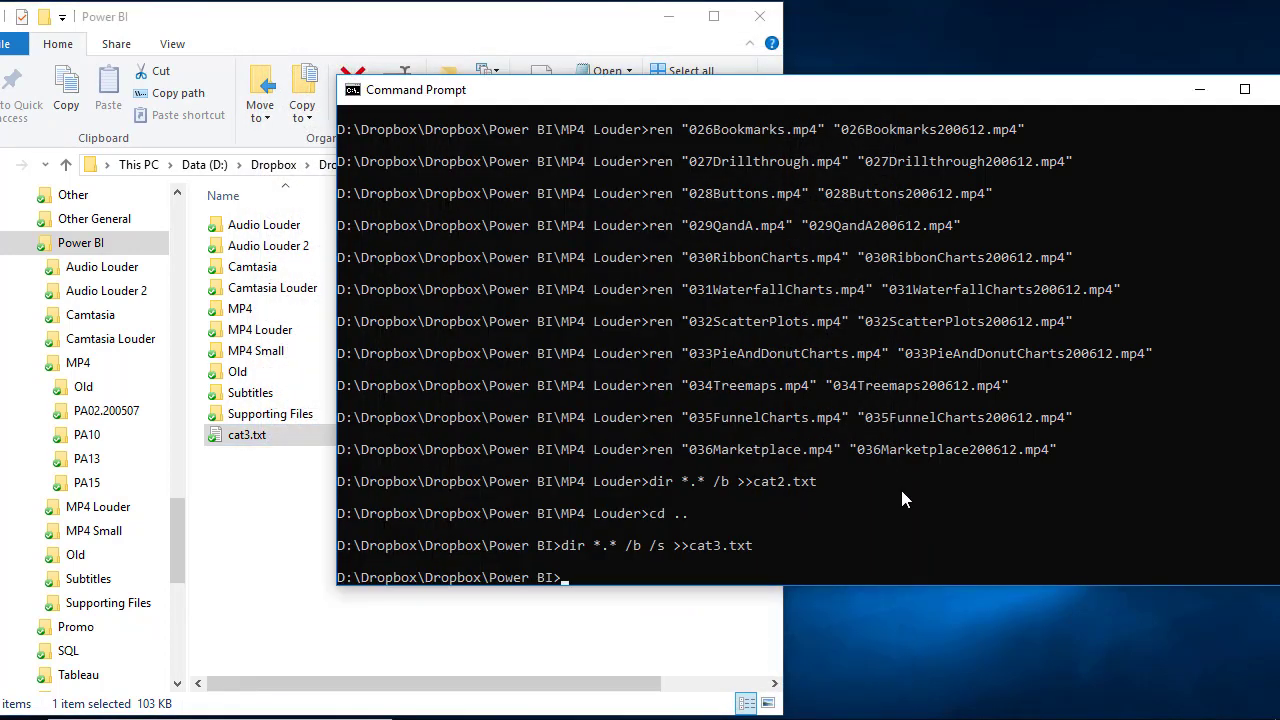
key("Up")
key("Left")
key("Left")
key("Left")
key("Left")
key("BackSpace")
type("4")
key("Left")
key("Left")
key("Left")
key("Left")
key("Return")
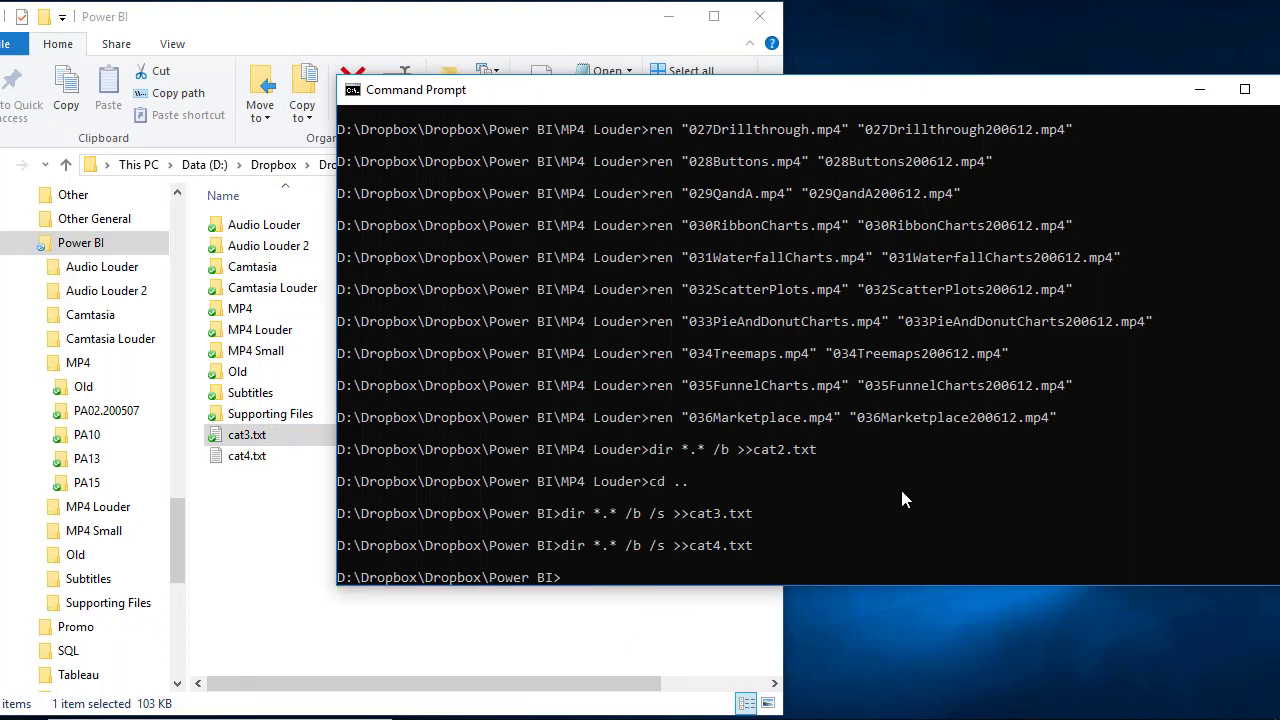
Step: Export a full, non-bare subfolder listing by running dir *.* /s >>cat5.txt
key("Up")
key("Left")
key("Left")
key("Left")
key("Left")
key("BackSpace")
type("5")
key("Left")
key("Left")
key("Left")
key("Left")
key("Left")
key("Left")
key("Left")
key("Left")
key("Left")
key("BackSpace")
key("BackSpace")
key("BackSpace")
key("BackSpace")
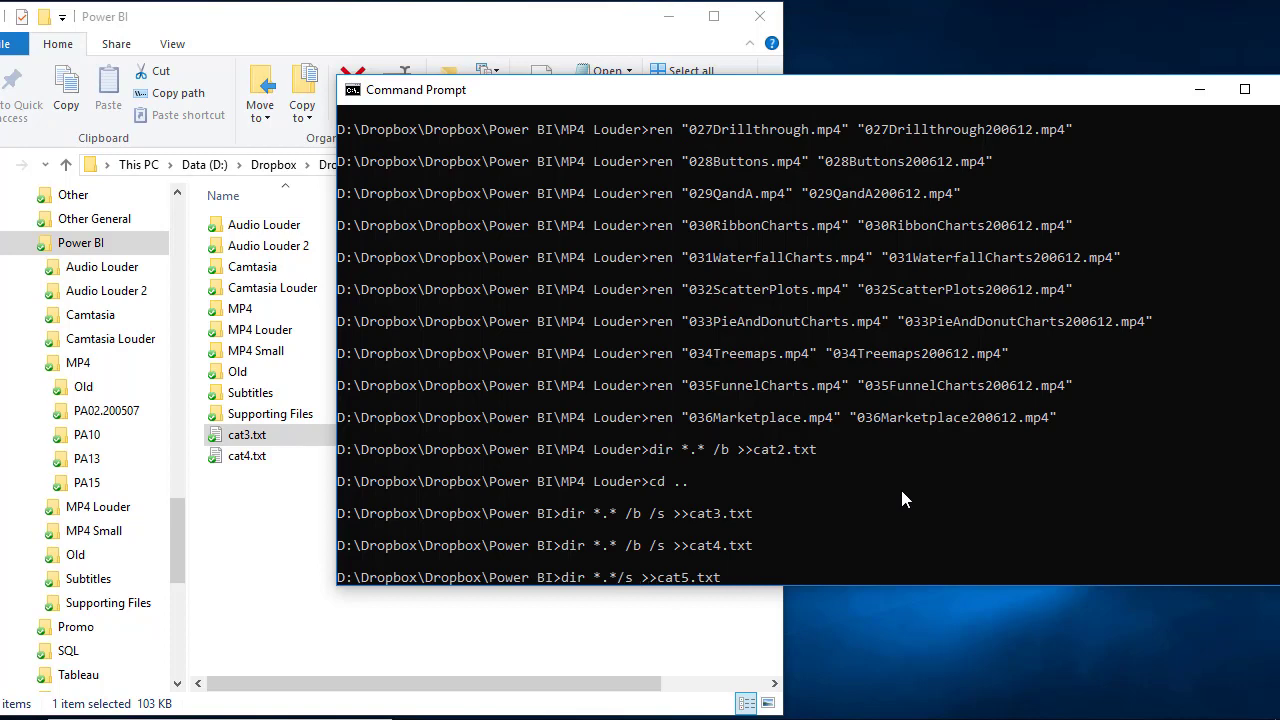
key("Return")
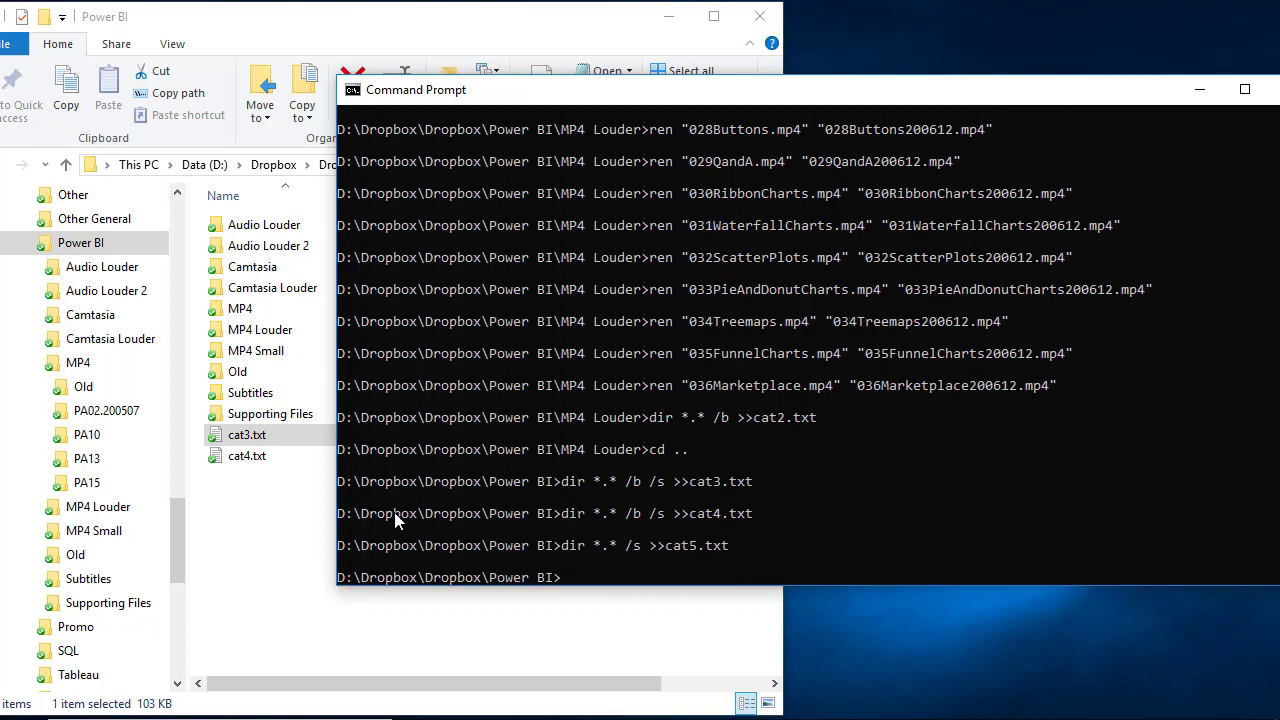
Step: Switch back to Excel and open cat5.txt from the Power BI folder
left_click(251, 509)
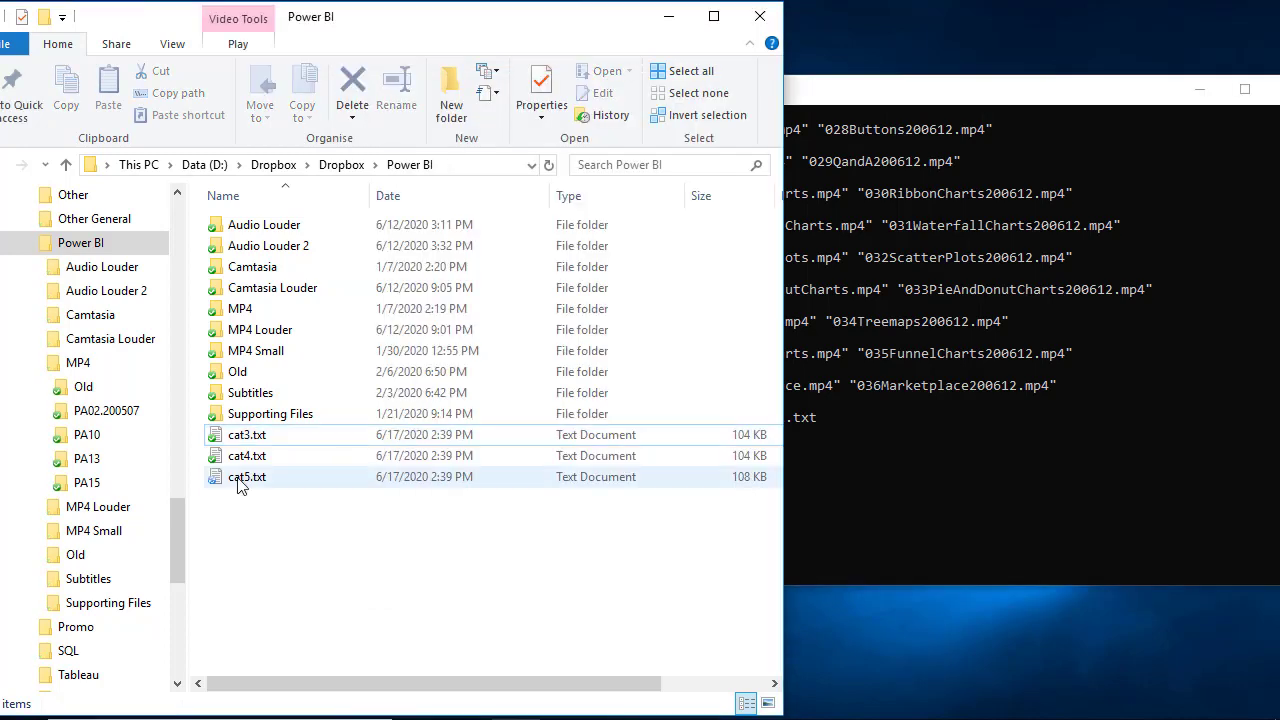
left_click(757, 591)
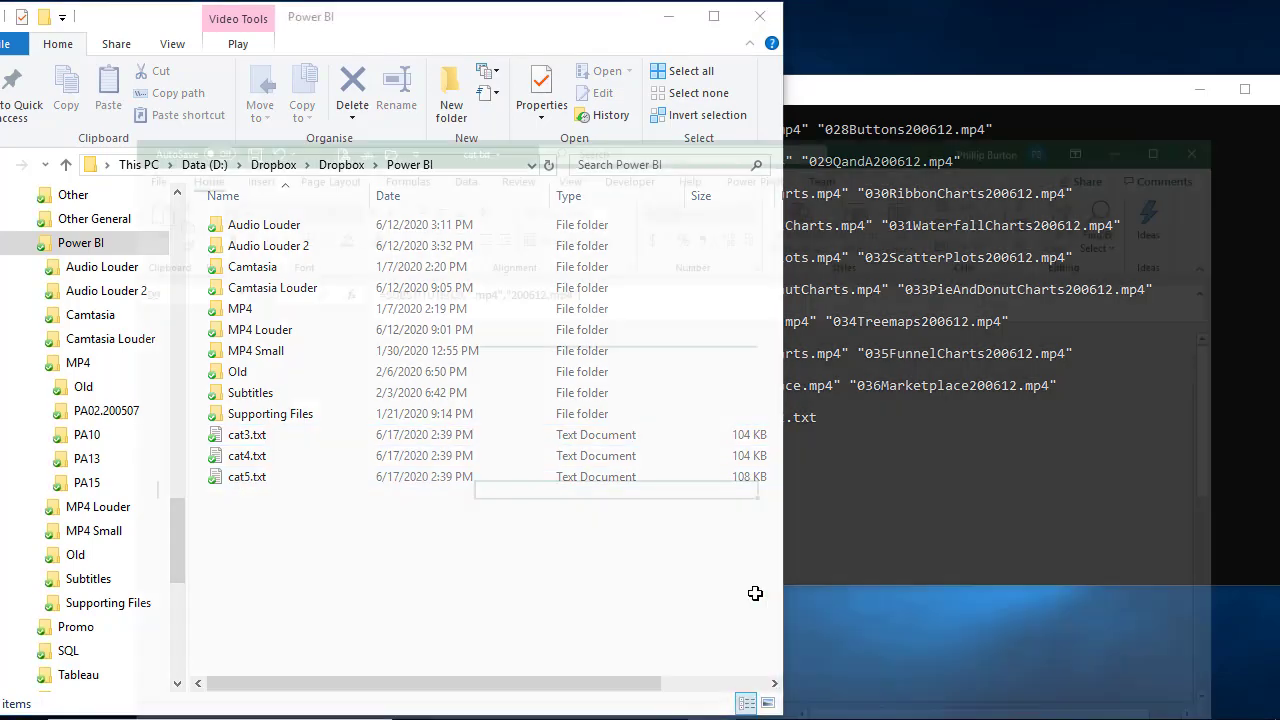
left_click(37, 48)
left_click(79, 179)
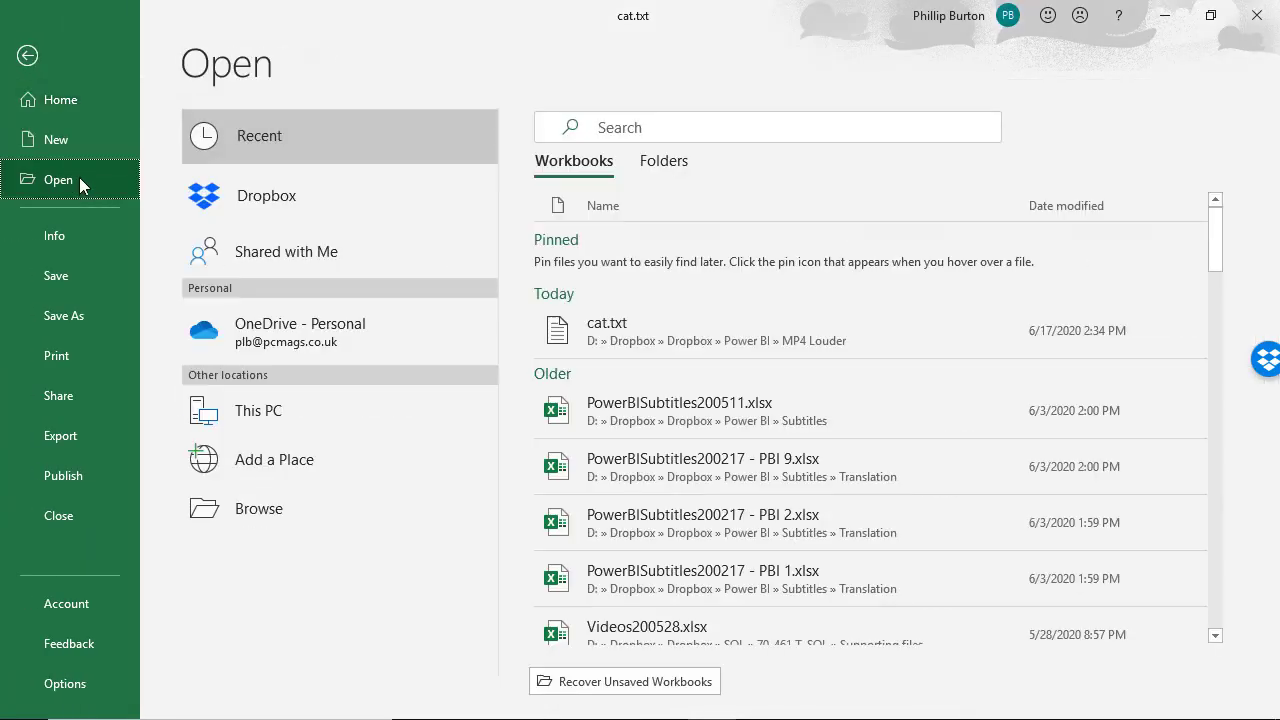
left_click(265, 494)
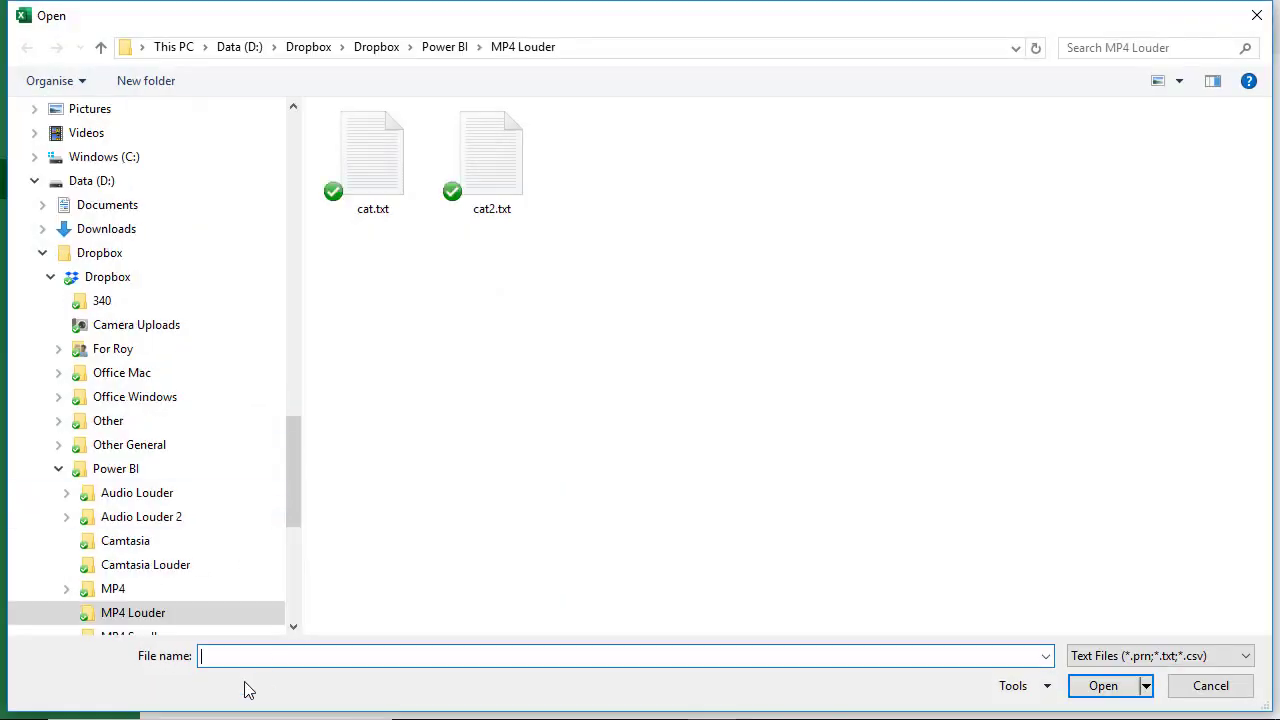
left_click(108, 469)
double_click(849, 278)
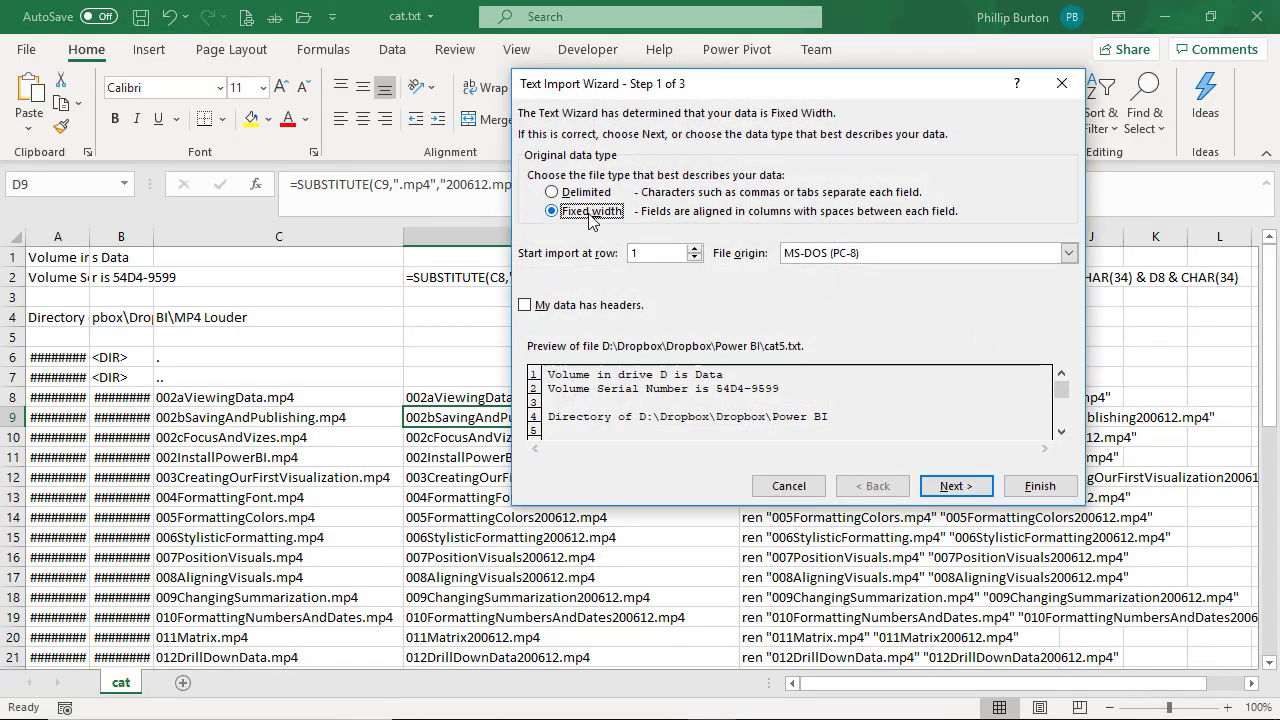
Step: Import cat5.txt as fixed width with column breaks only at about 20 and 39, and select C9 in the result
left_click(955, 486)
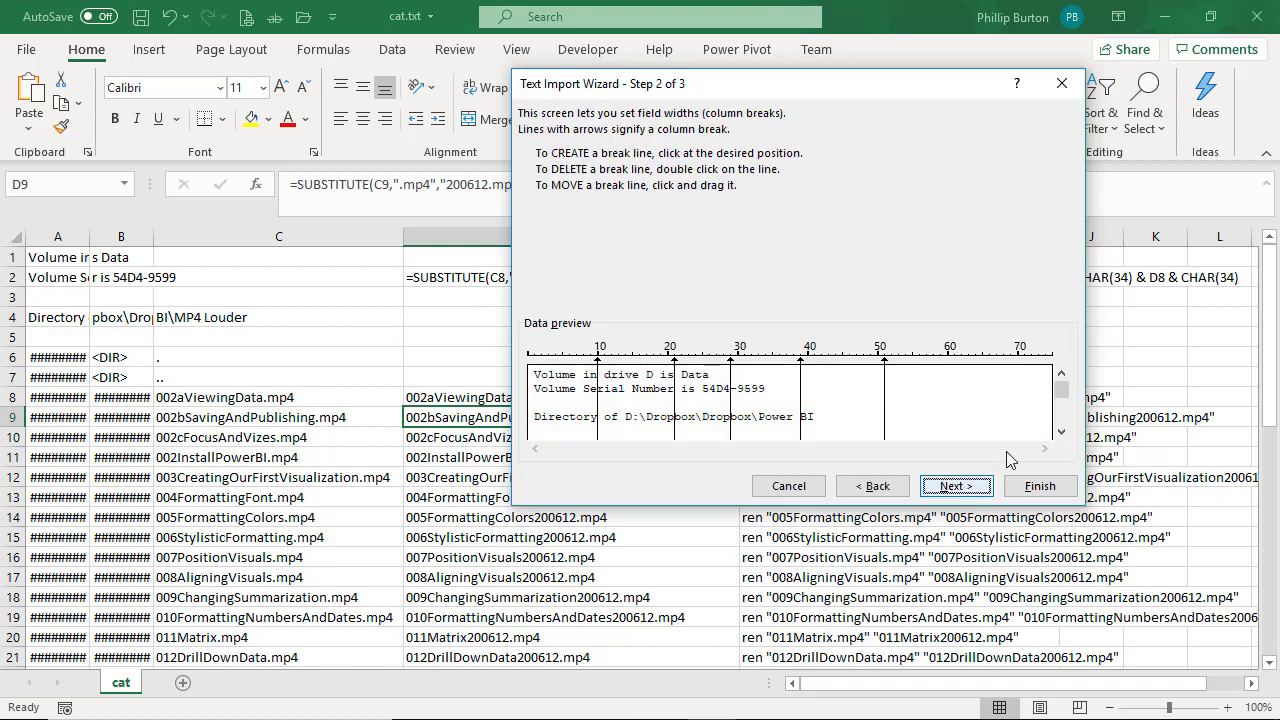
double_click(600, 368)
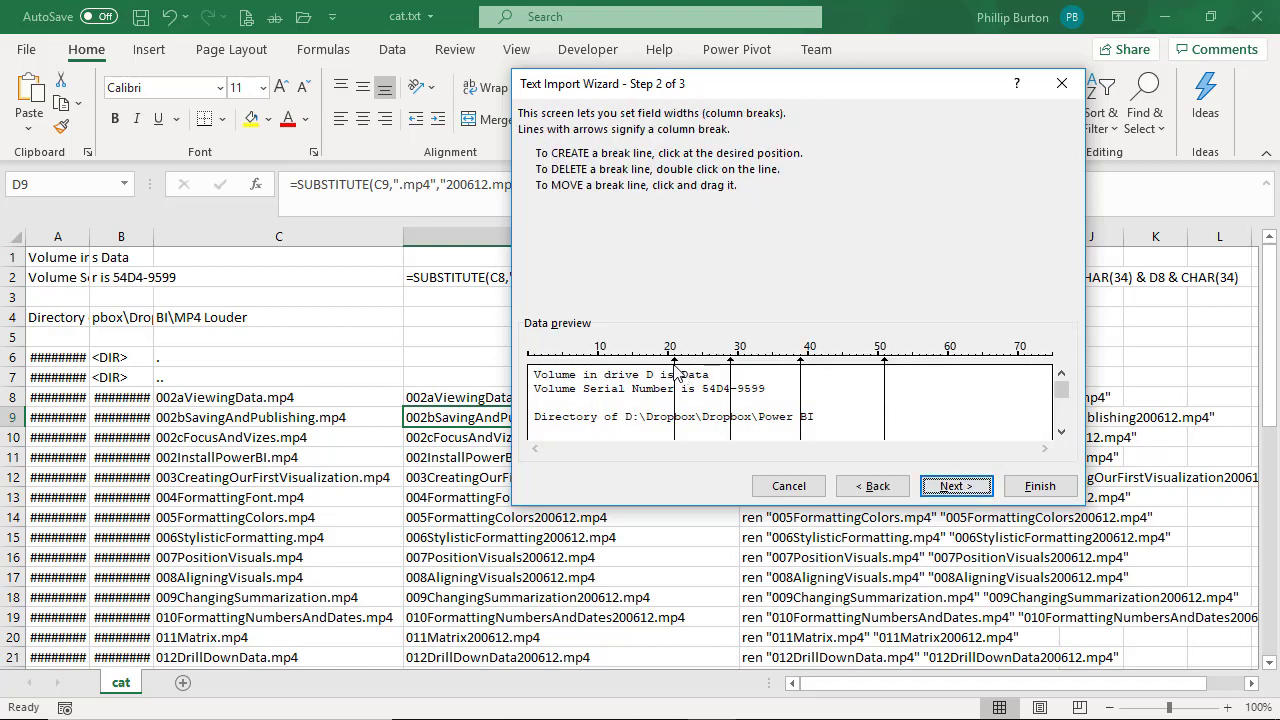
double_click(675, 372)
left_click_drag(1060, 400, 1060, 412)
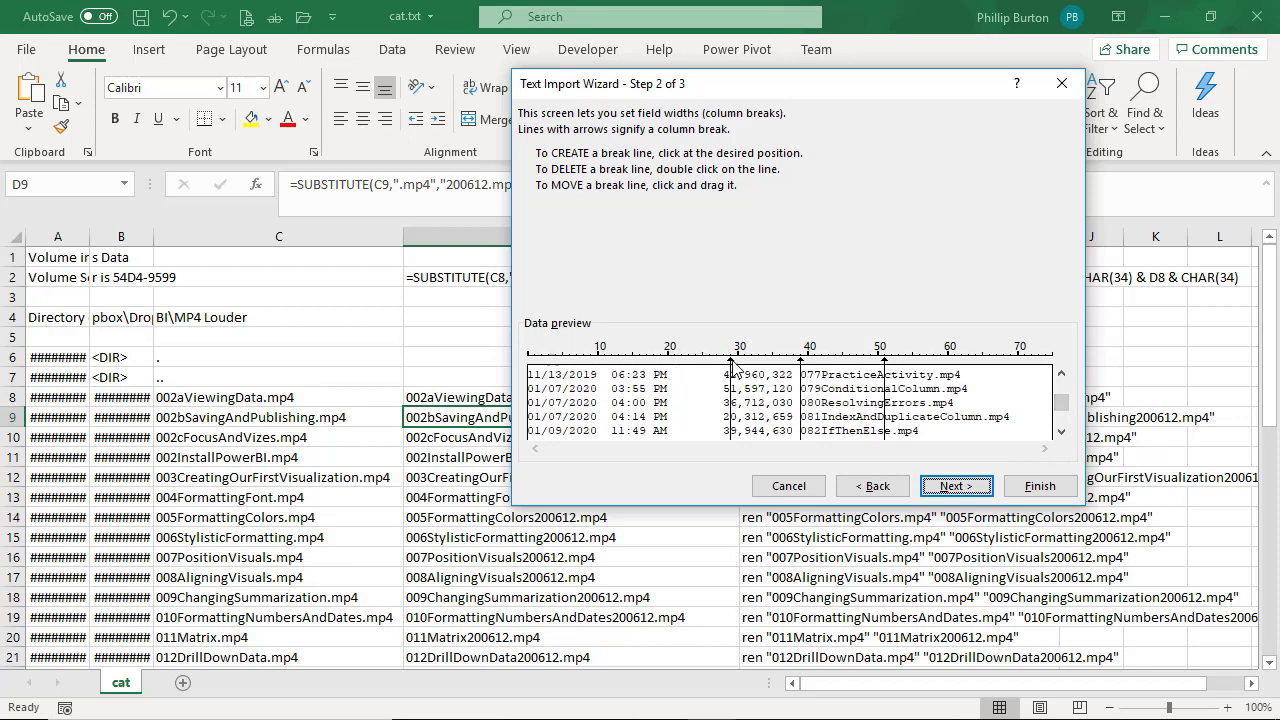
left_click_drag(702, 370, 668, 368)
left_click(1050, 487)
left_click(168, 414)
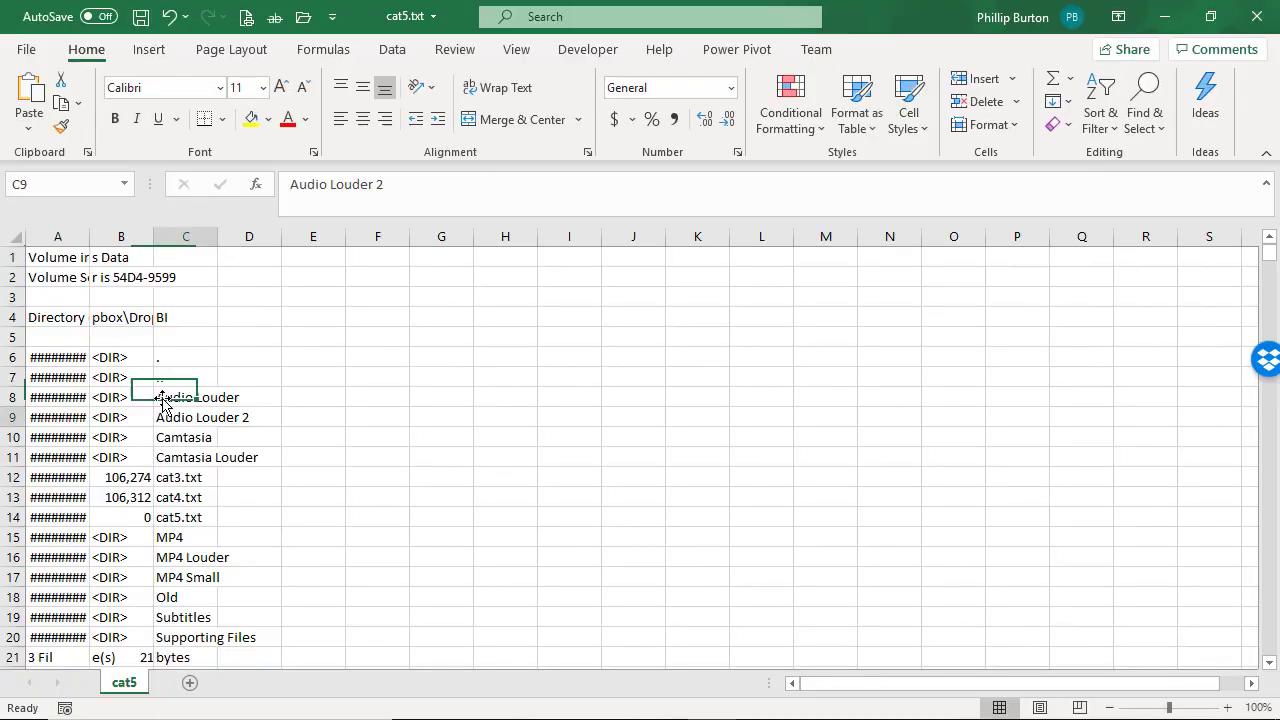
Step: Autofit columns A to C to their contents and examine the file rows down through the Audio Louder\Old folder listing
left_click_drag(57, 236, 174, 234)
double_click(154, 236)
left_click(281, 379)
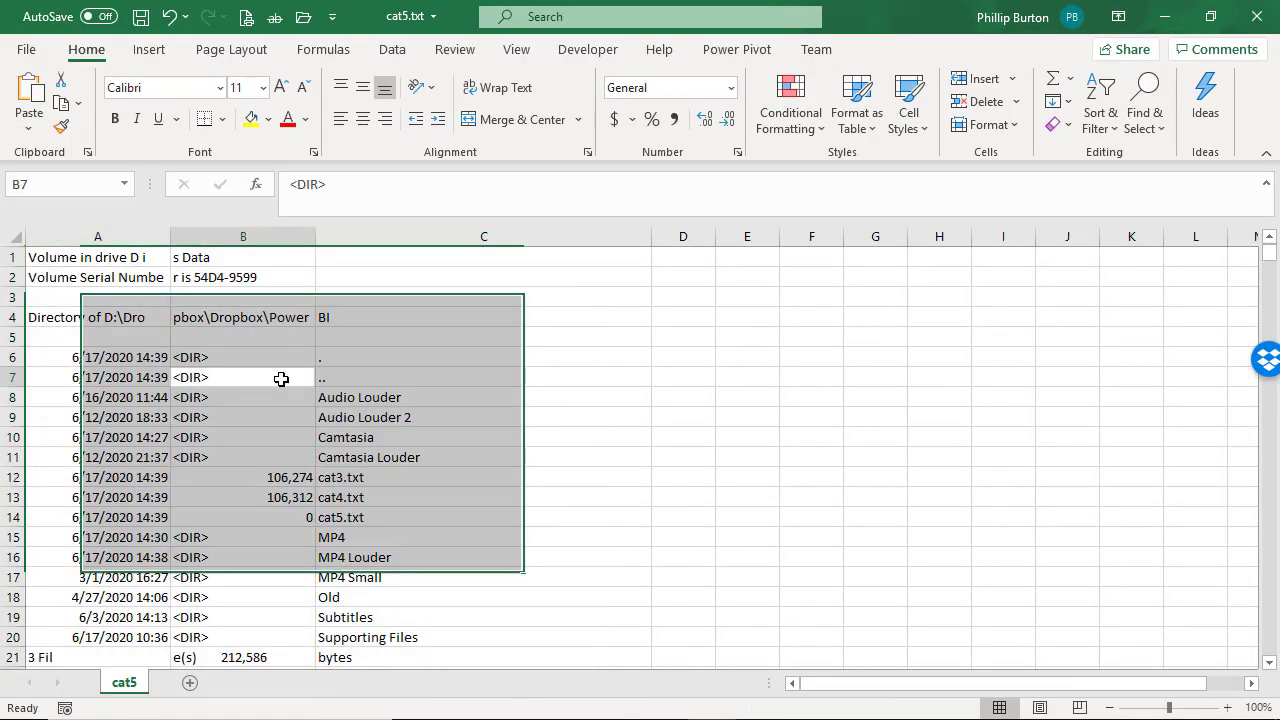
scroll(300, 425, "down", 5)
left_click_drag(125, 478, 403, 590)
scroll(403, 587, "down", 3)
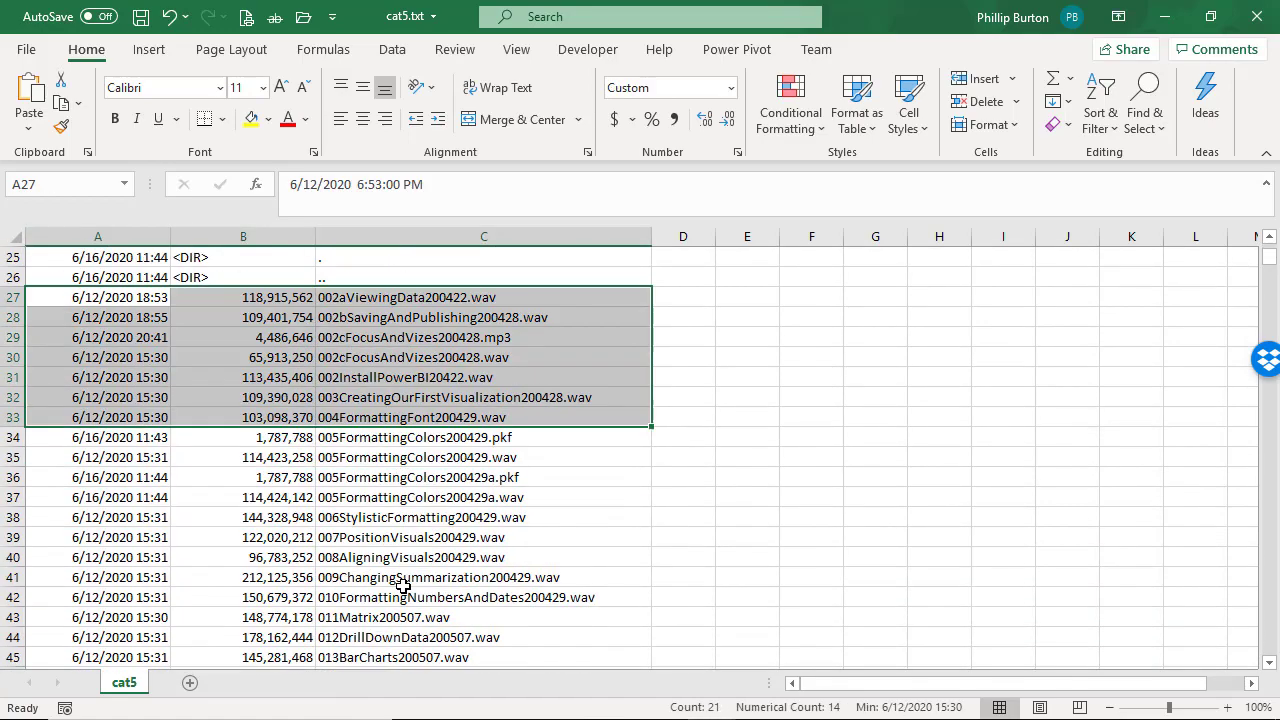
scroll(403, 587, "down", 16)
left_click_drag(105, 320, 456, 400)
left_click(410, 417)
Step: Open cat4.txt from the Power BI folder, import it with the default delimited settings, and widen column A to fit the full paths
left_click(26, 49)
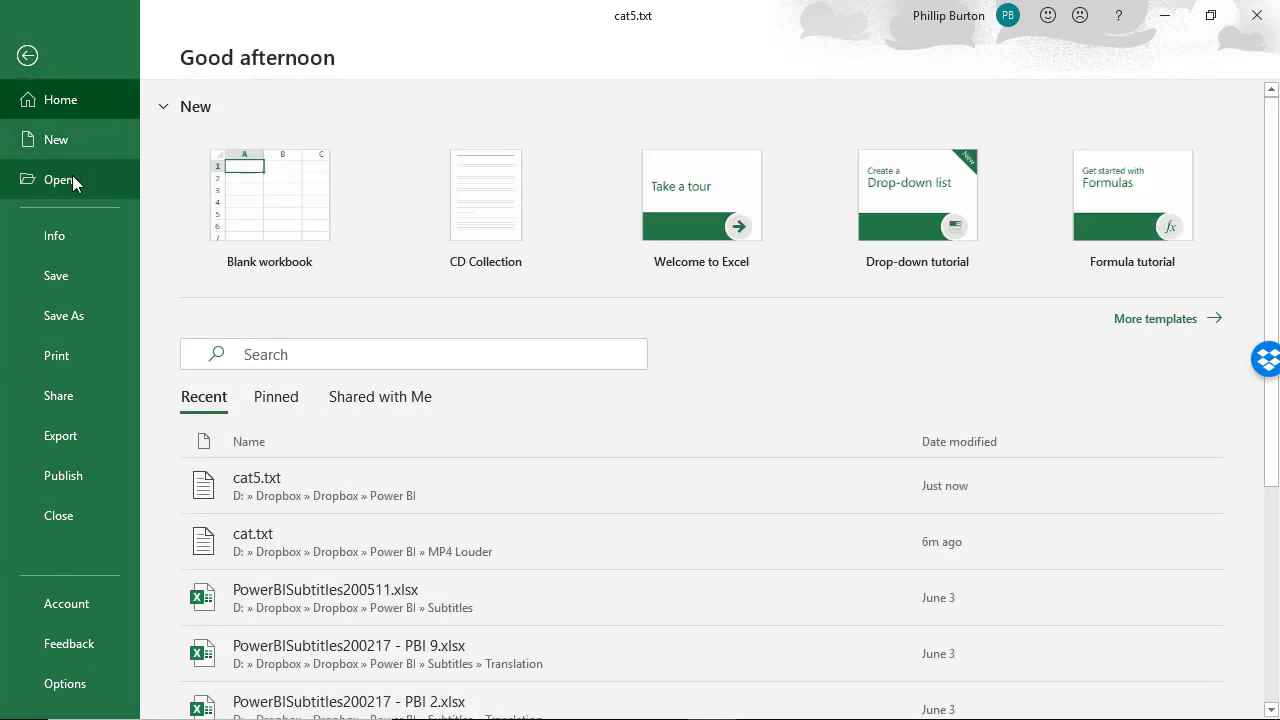
left_click(72, 180)
left_click(367, 518)
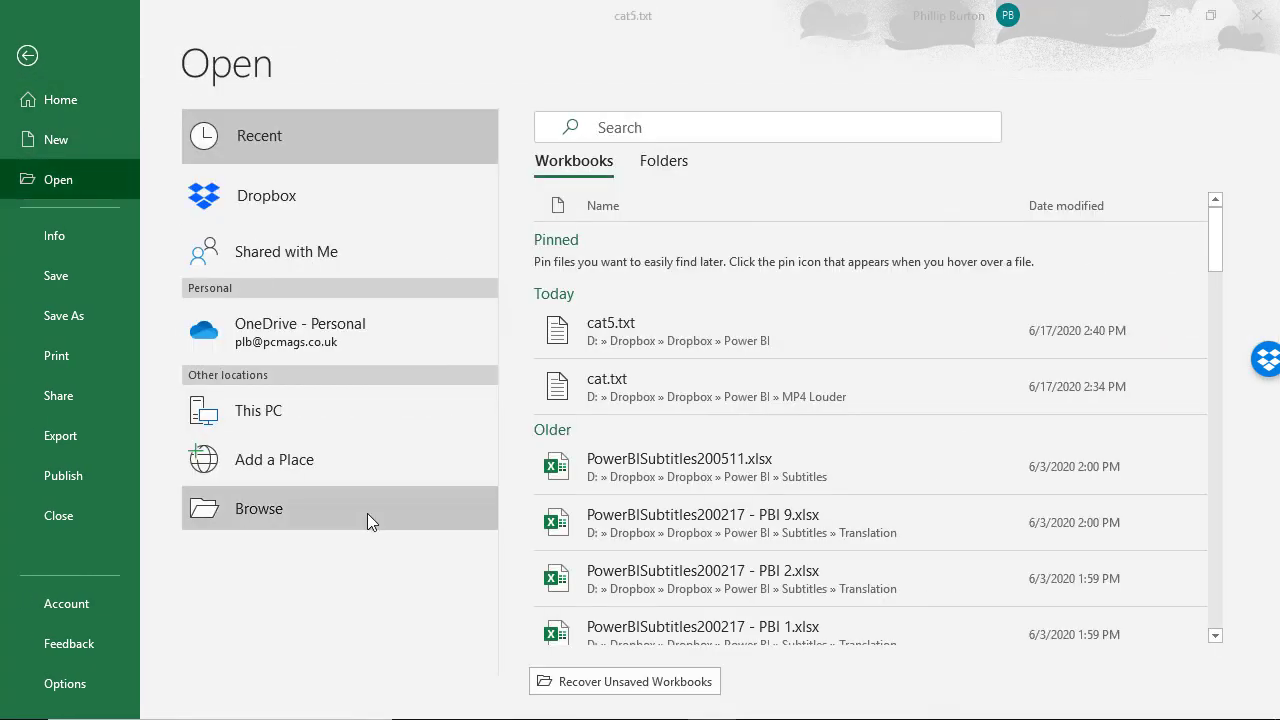
double_click(723, 306)
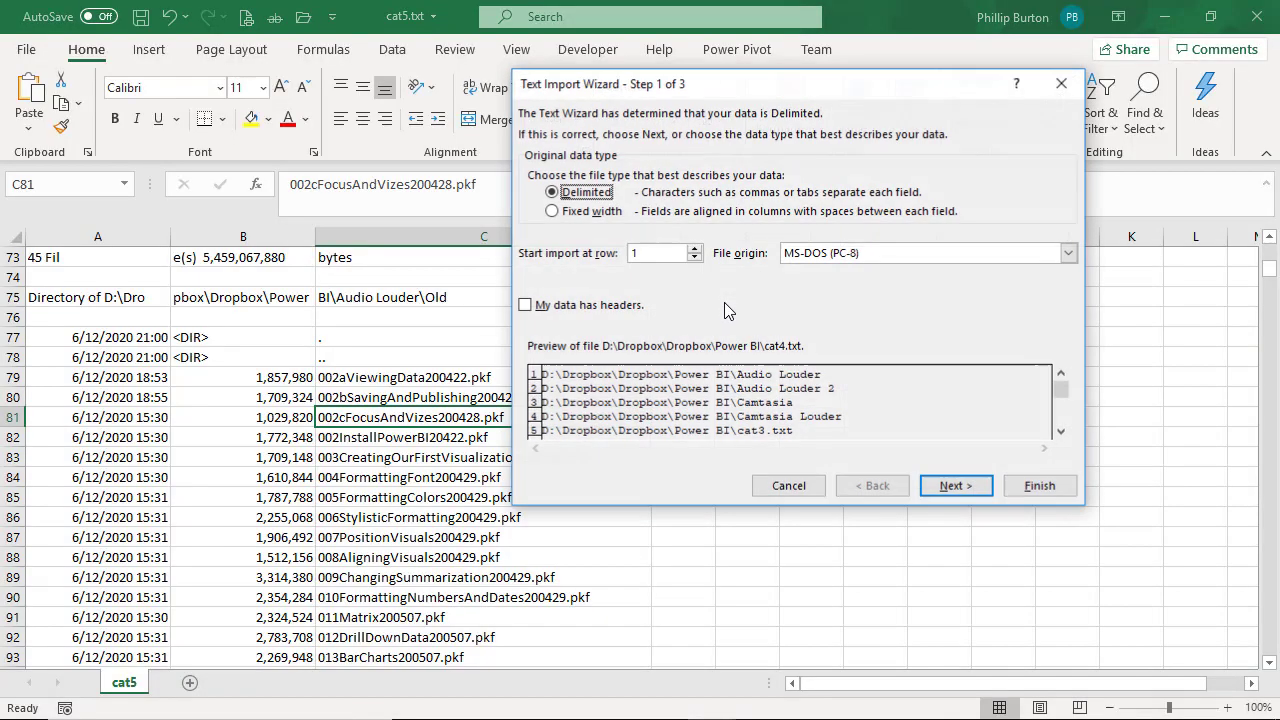
left_click(1041, 486)
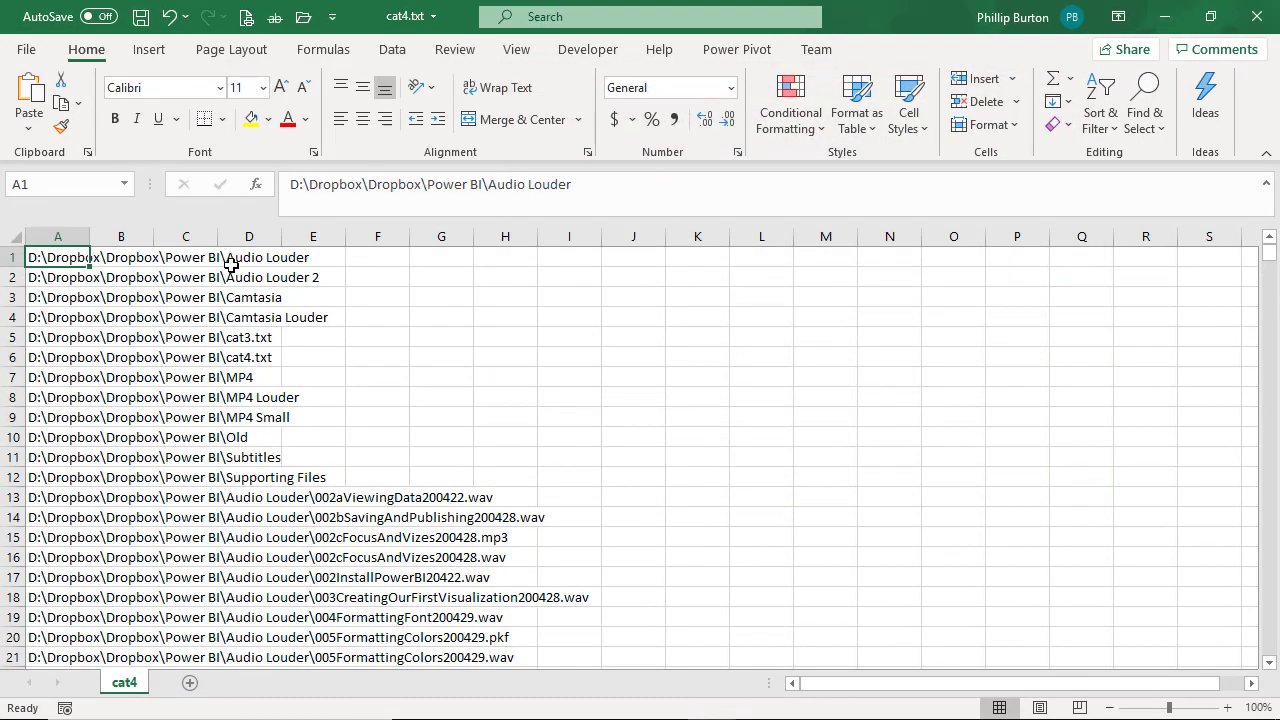
left_click_drag(90, 237, 676, 237)
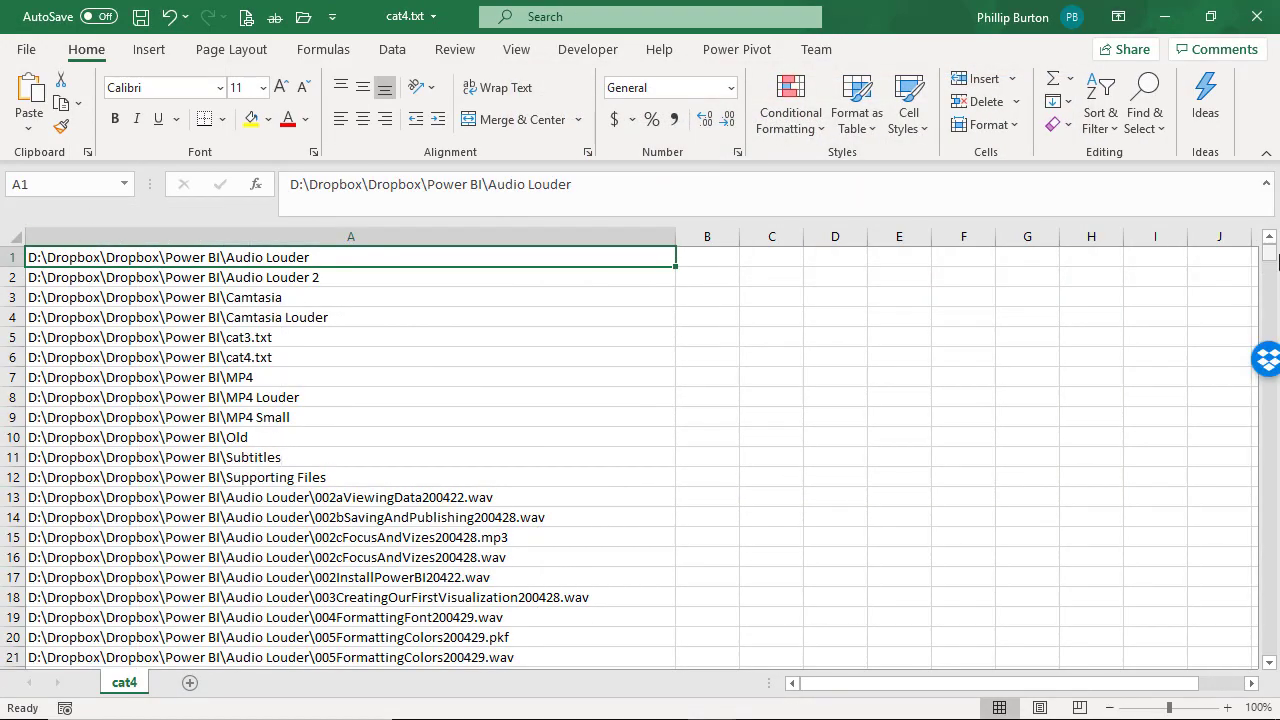
mouse_move(1268, 258)
left_mouse_down()
mouse_move(1266, 655)
mouse_move(1270, 240)
left_mouse_up()
Step: Switch to the cat5.txt workbook and select the Audio Louder\Old directory heading in A75
left_click(516, 49)
left_click(966, 108)
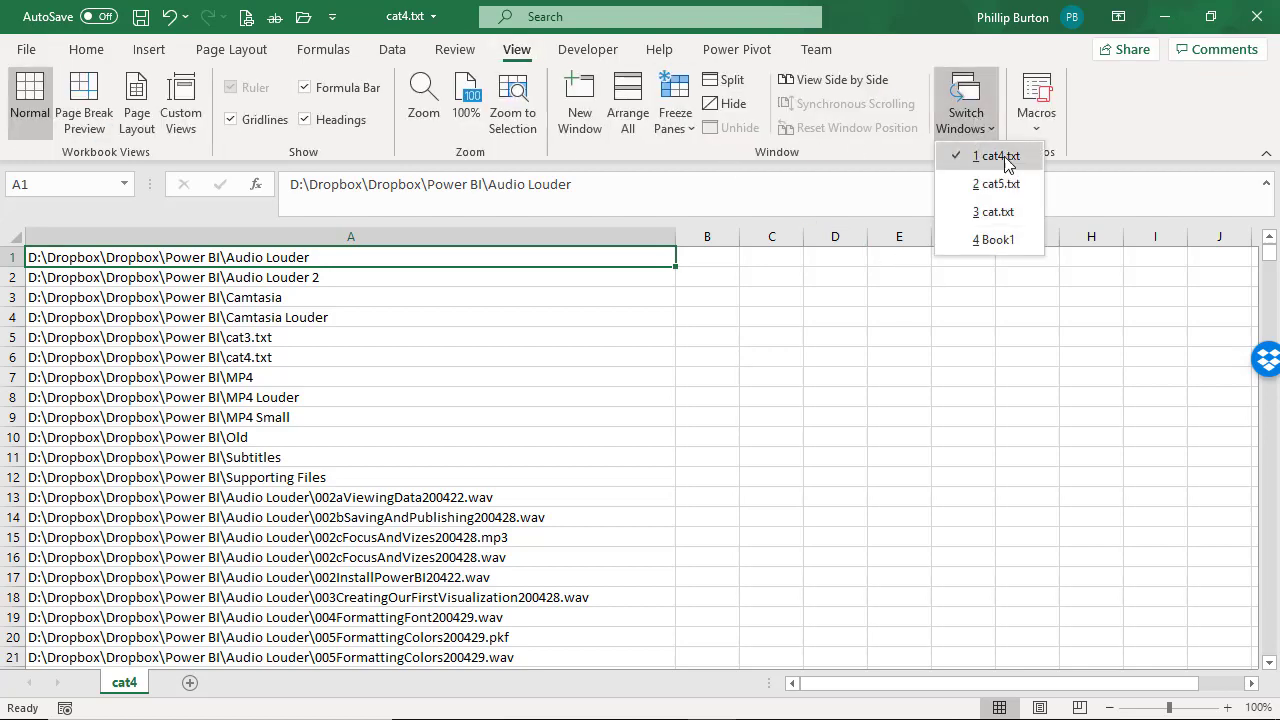
left_click(996, 183)
left_click_drag(120, 340, 352, 355)
left_click(130, 318)
left_click(106, 296)
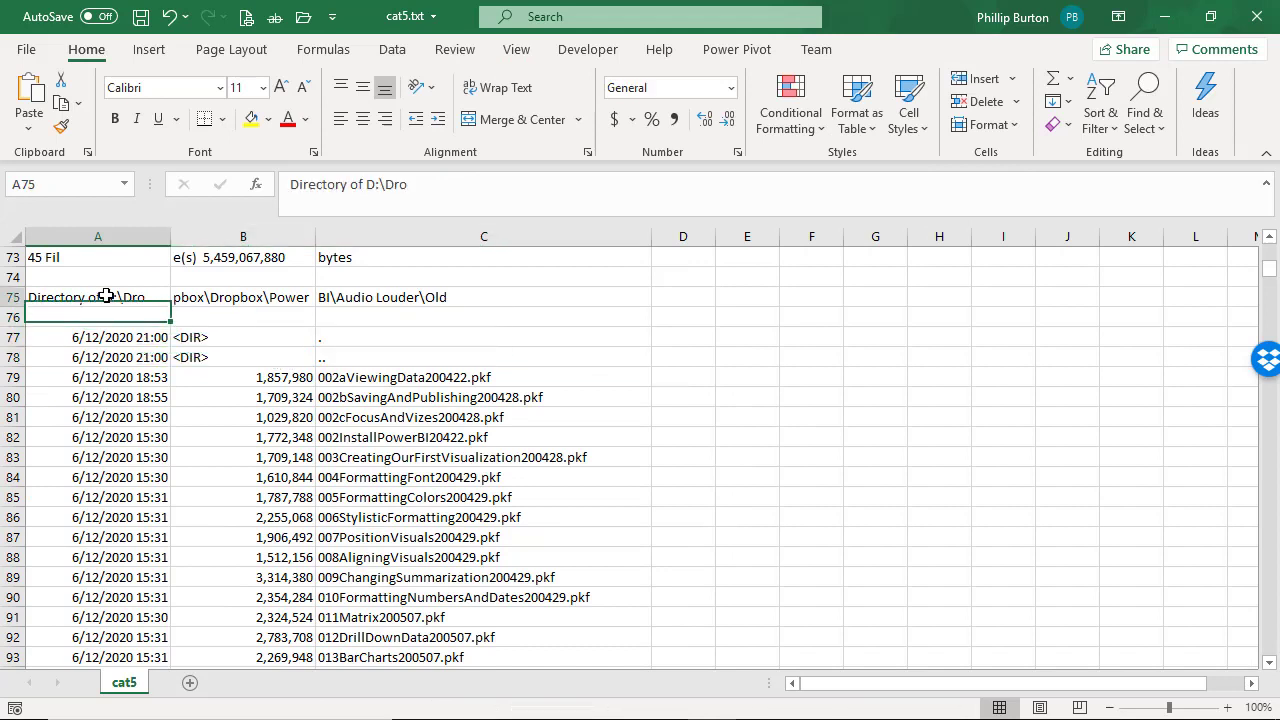
key("Escape")
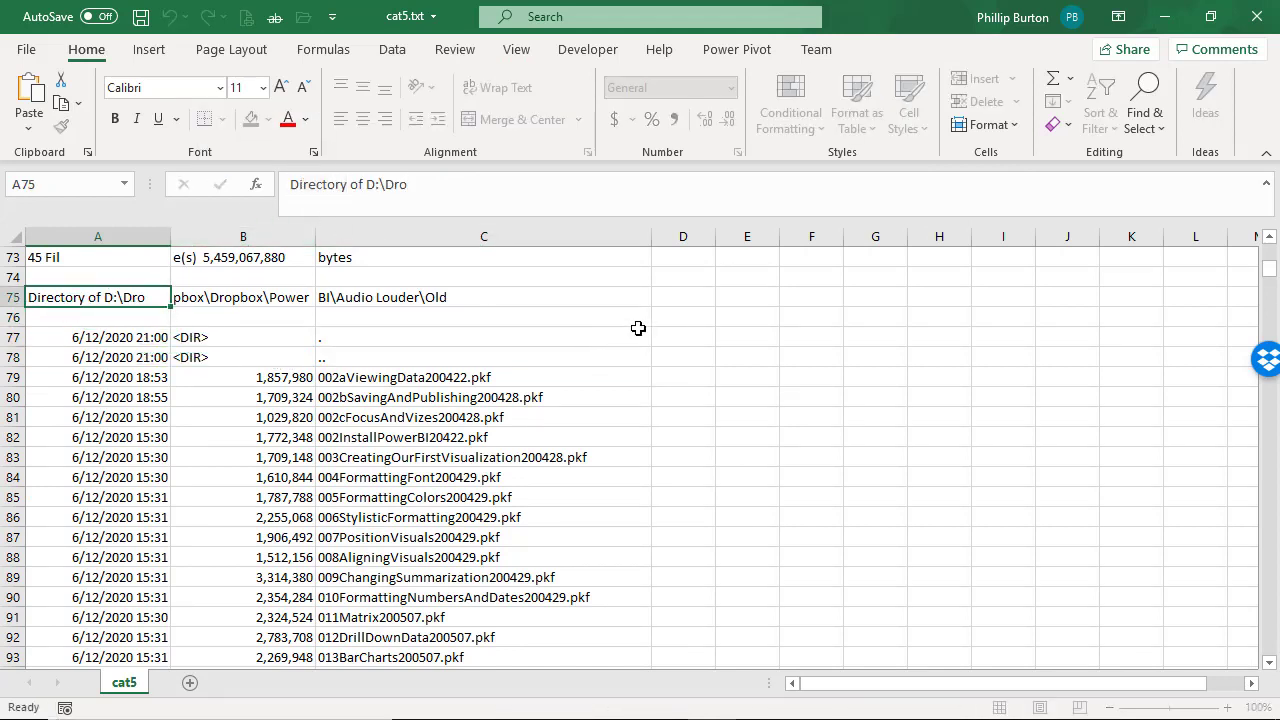
Step: Begin an IF formula in D75 that tests whether LEFT(A75,9) equals "Directory", without a leading space in the text
left_click(673, 298)
type("=if(left(")
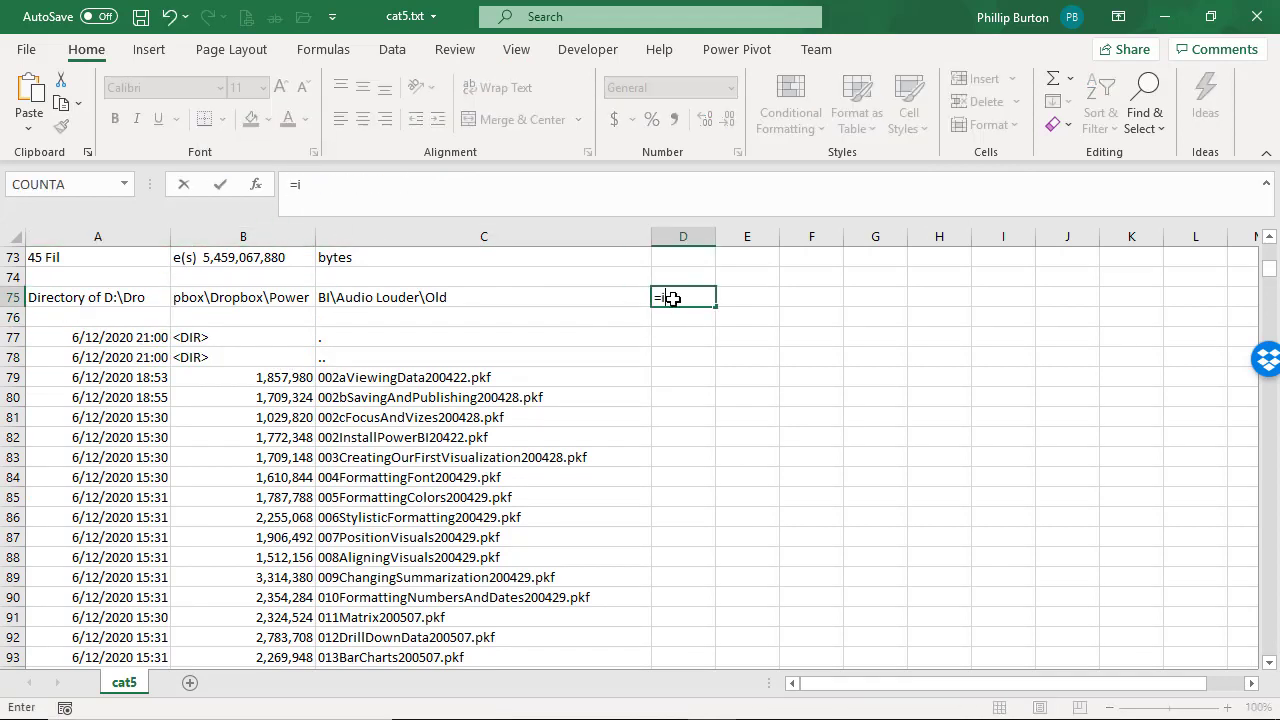
key("Left")
key("Left")
key("Left")
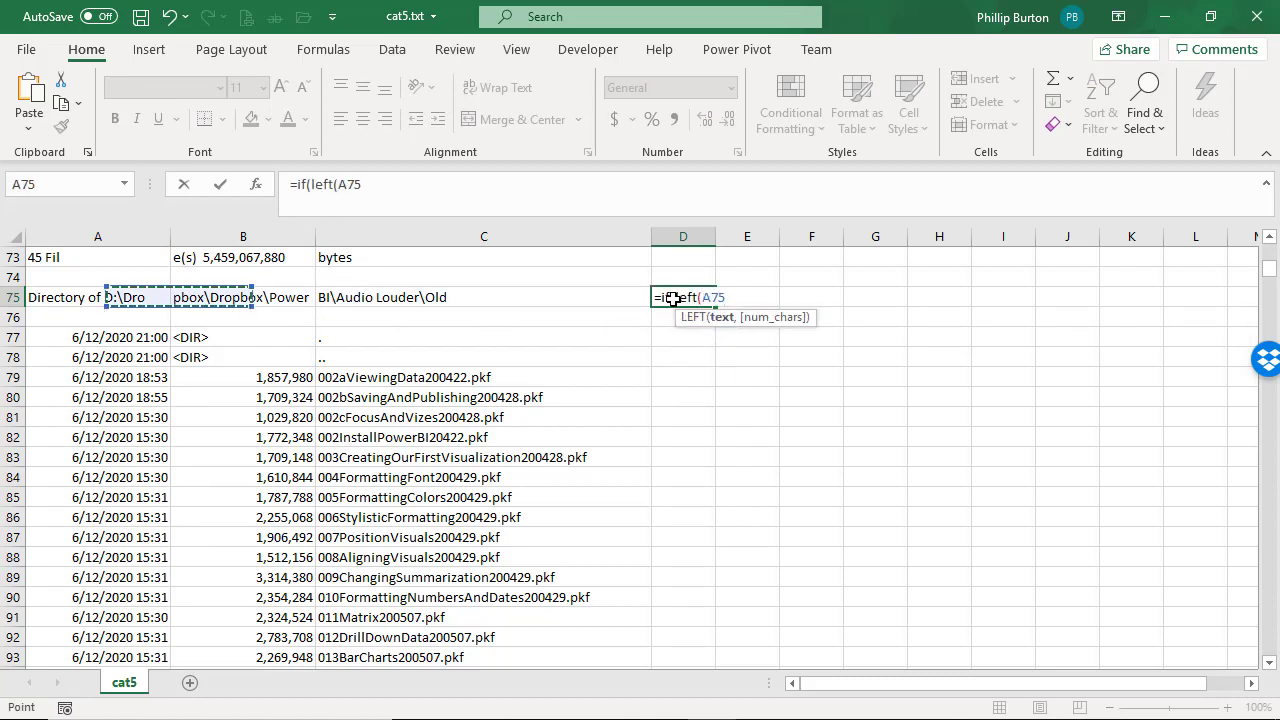
type(",")
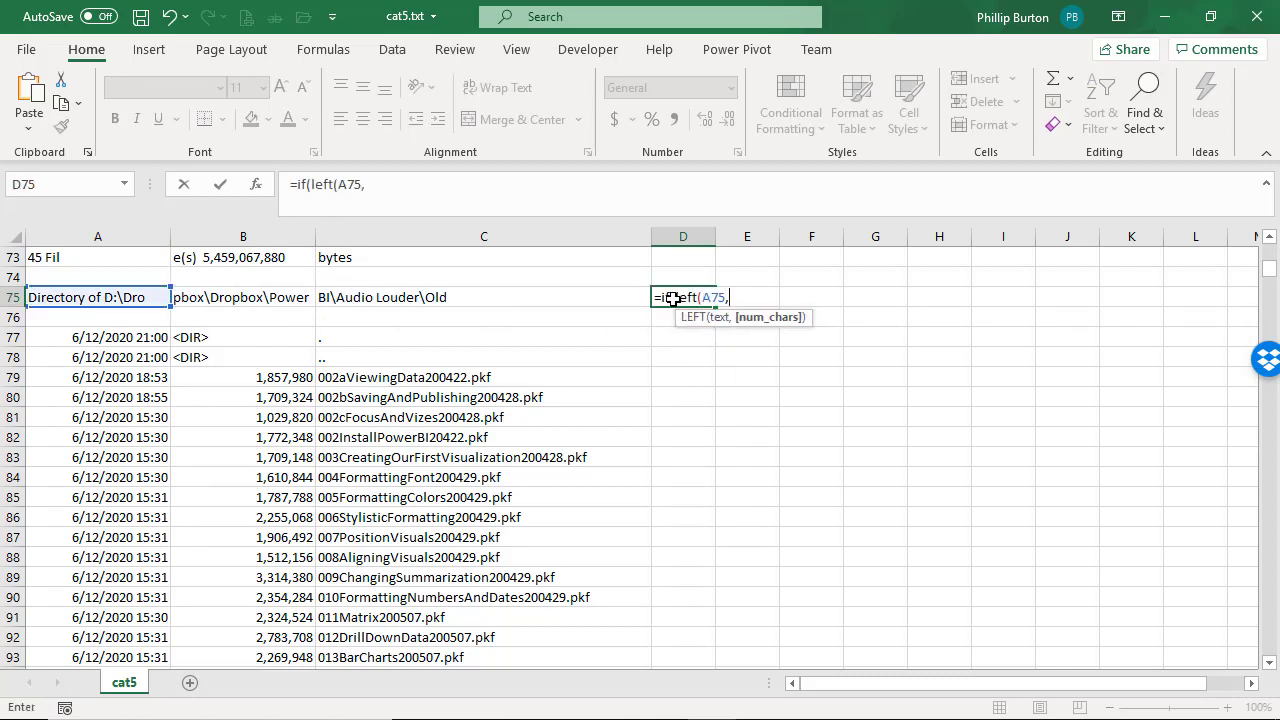
type("9)=\" Directory\"")
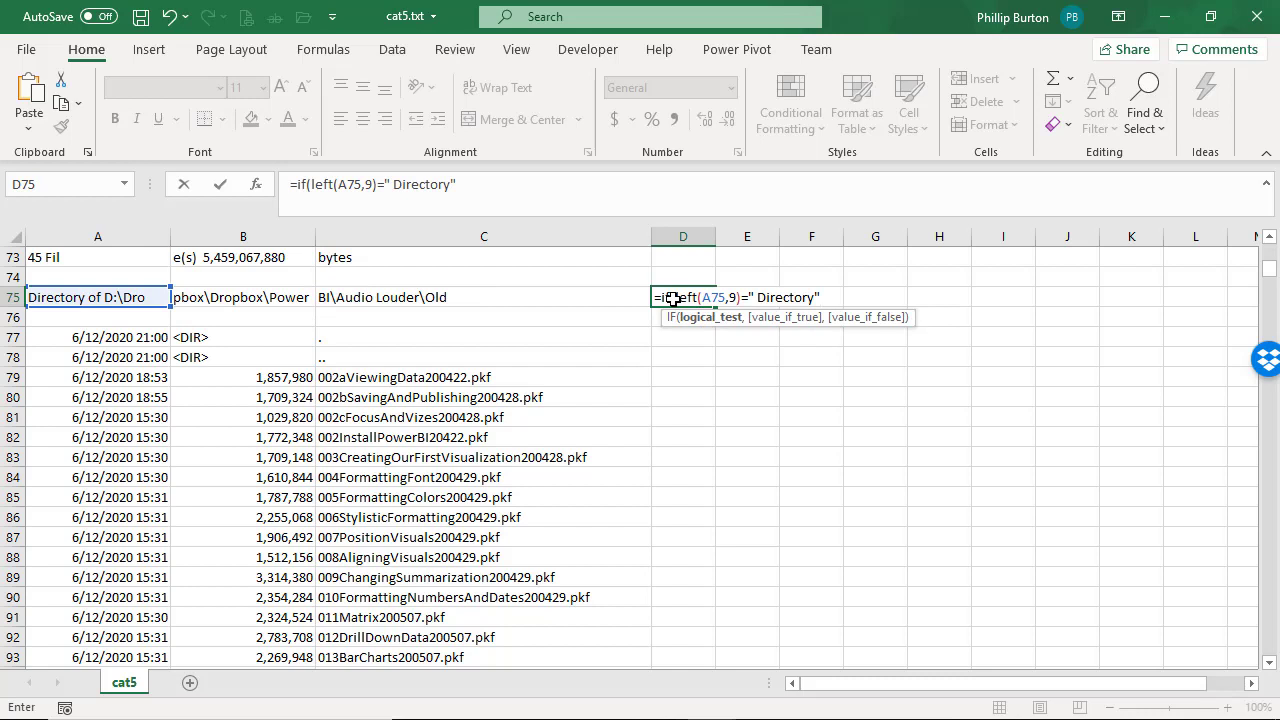
left_click(385, 189)
key("Delete")
Step: Continue the D75 formula with a75&b75,c75,d74) after the test and try to enter it
type(",a")
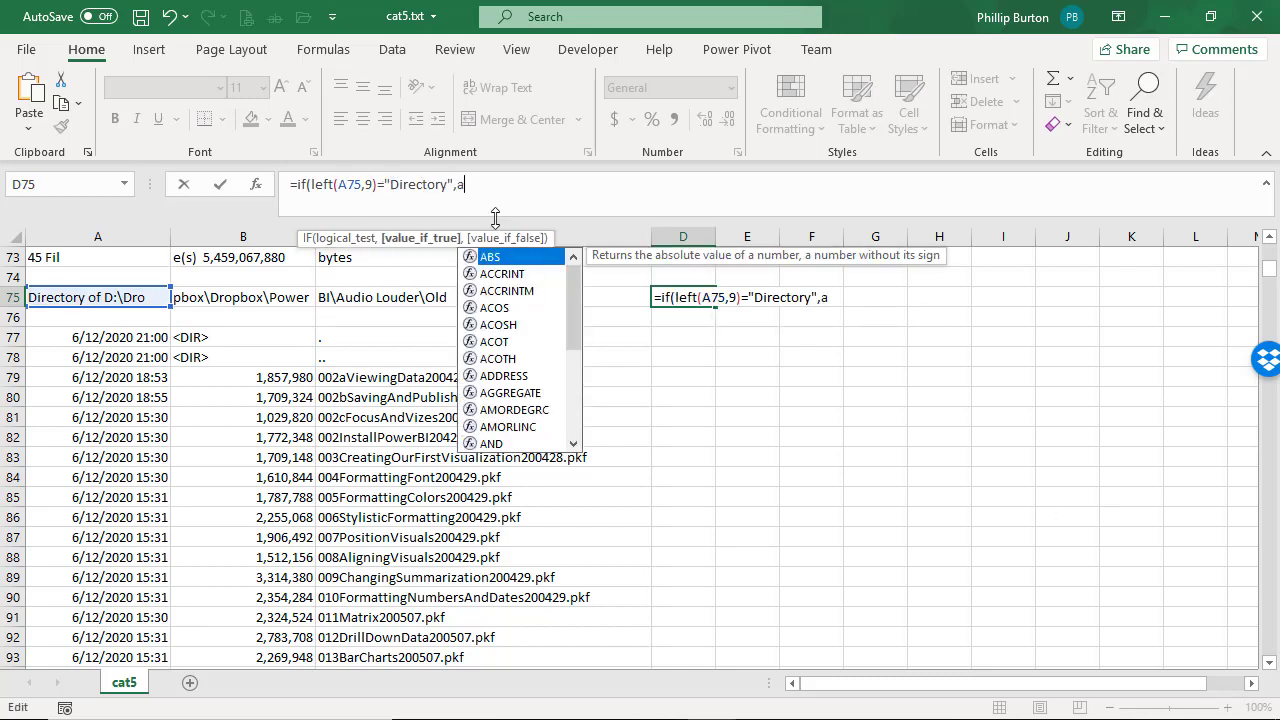
type("75&b75,c75,")
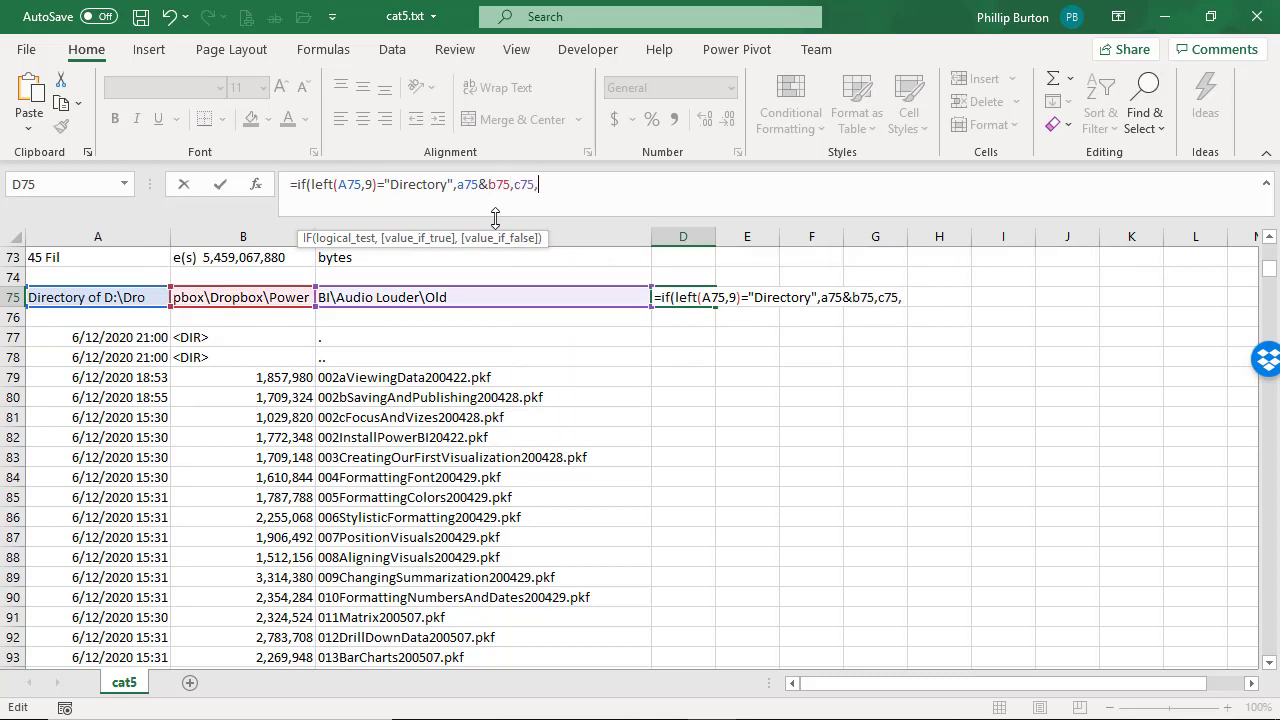
key("Home")
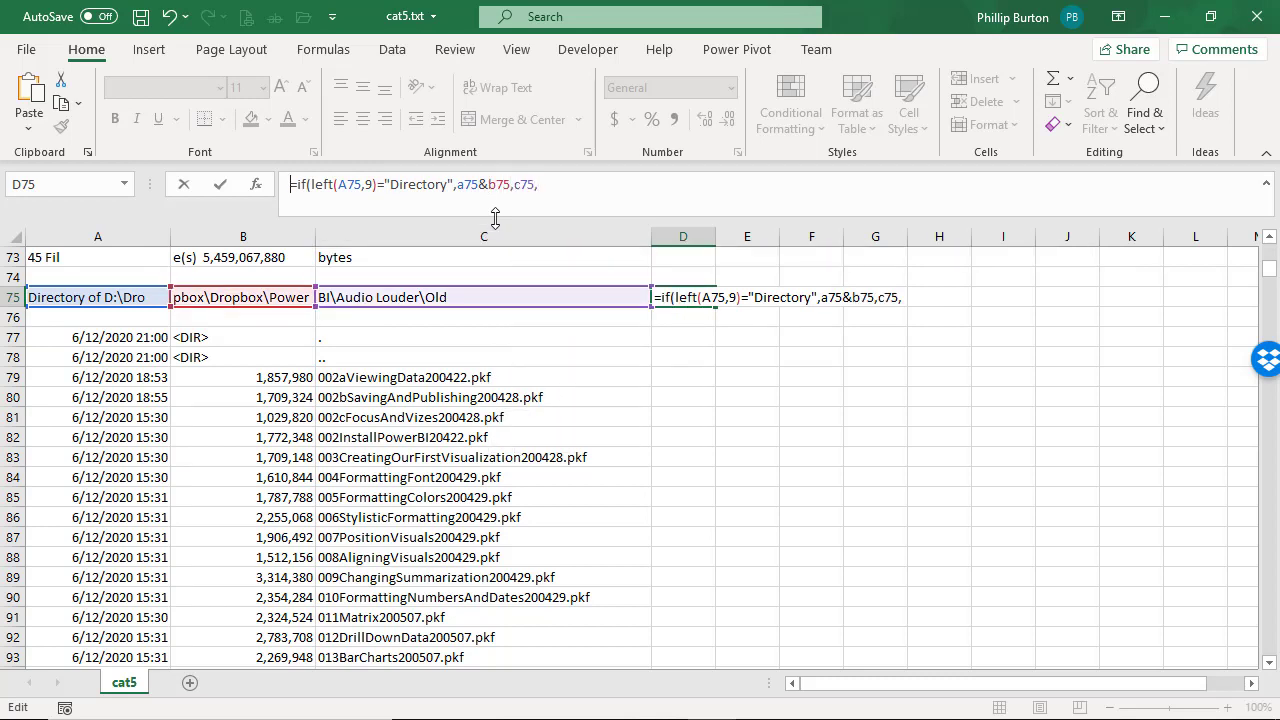
left_click(638, 199)
type("d")
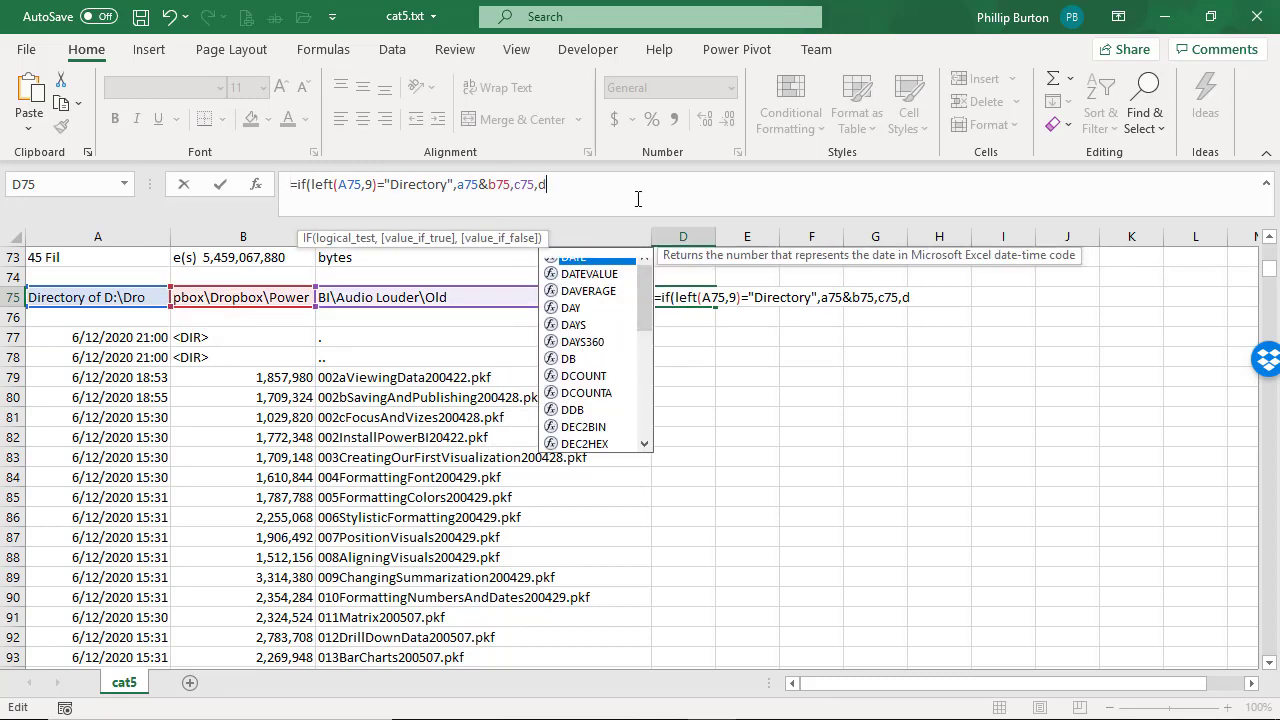
type("74)")
key("Return")
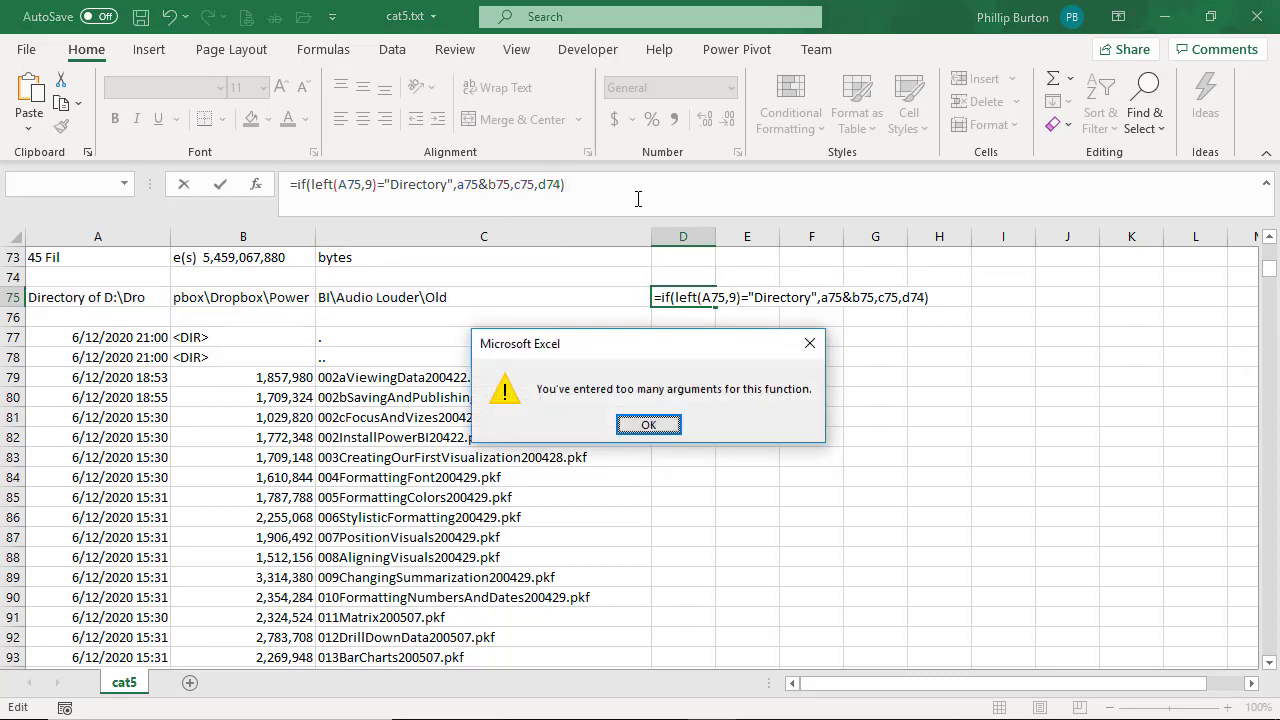
key("Return")
Step: Correct the D75 formula to =IF(LEFT(A75,9)="Directory",A75&B75&C75,D74) by joining C75 with an ampersand
left_click(510, 195)
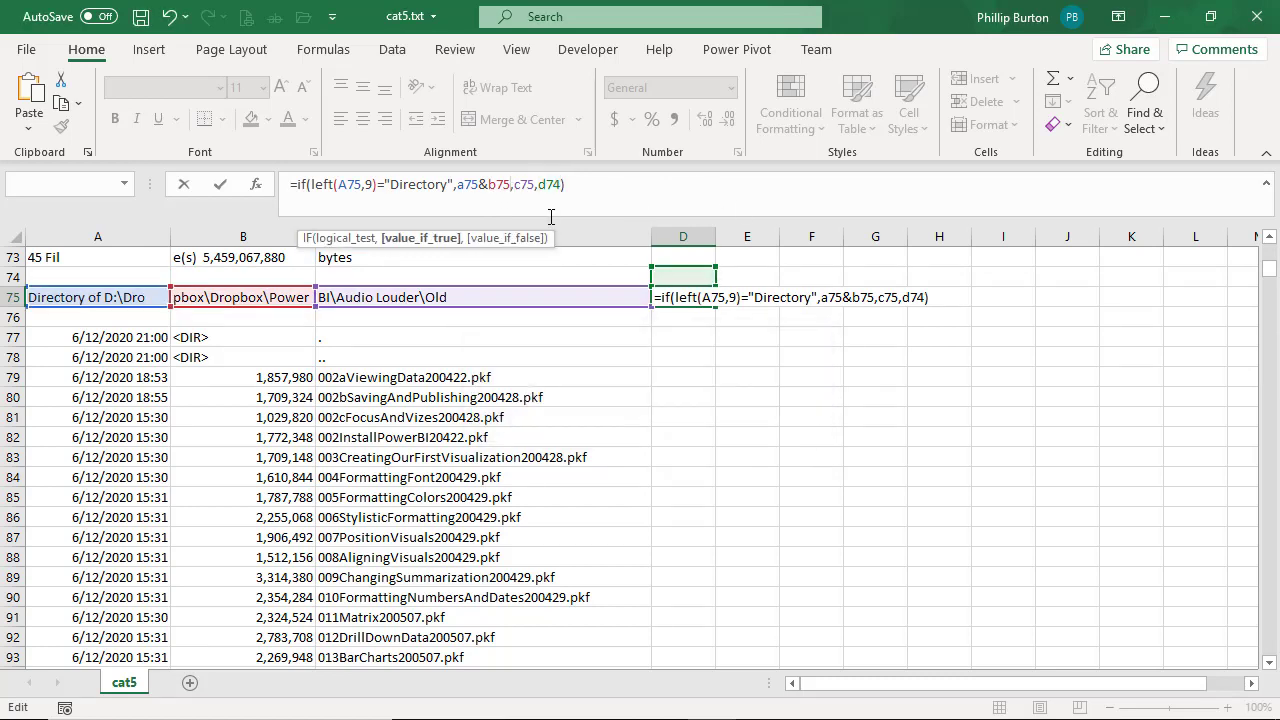
key("Delete")
type("&")
key("ctrl+Return")
Step: Copy the D75 formula into the whole range D4:D1793
key("ctrl+c")
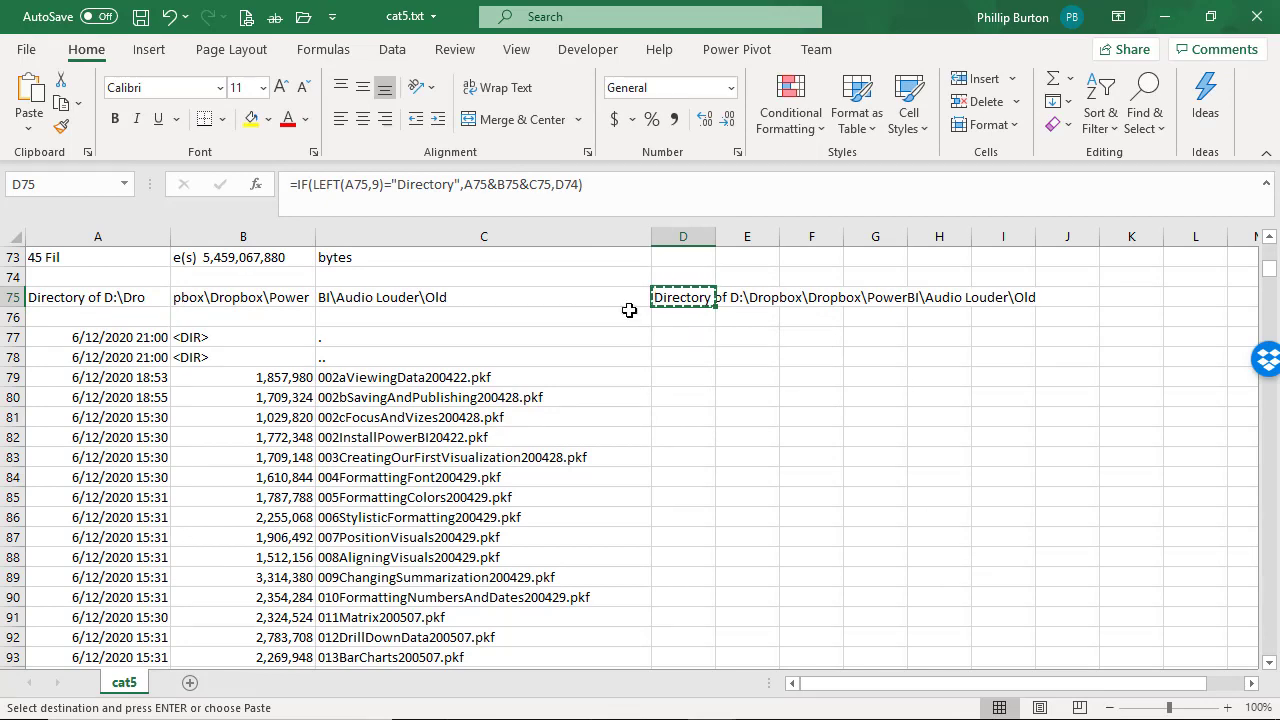
scroll(833, 357, "up", 4)
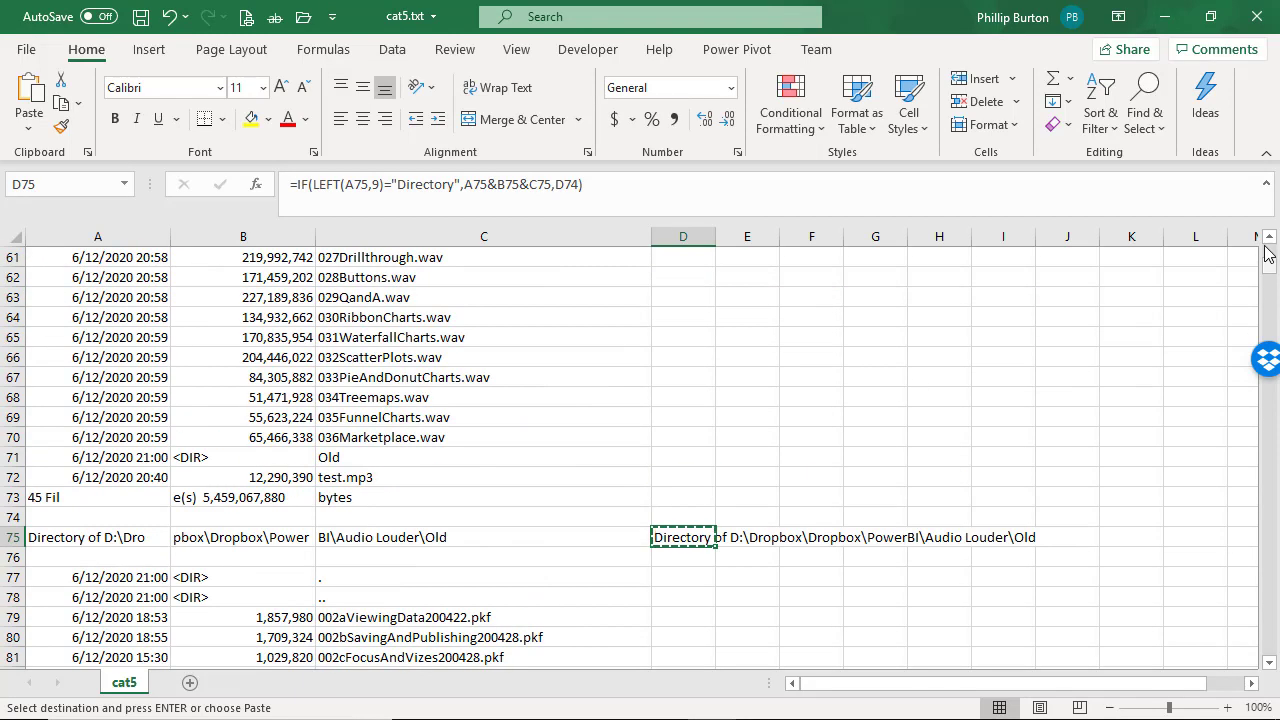
left_click_drag(1270, 270, 1270, 650)
left_click(688, 317)
left_click(707, 657, "shift")
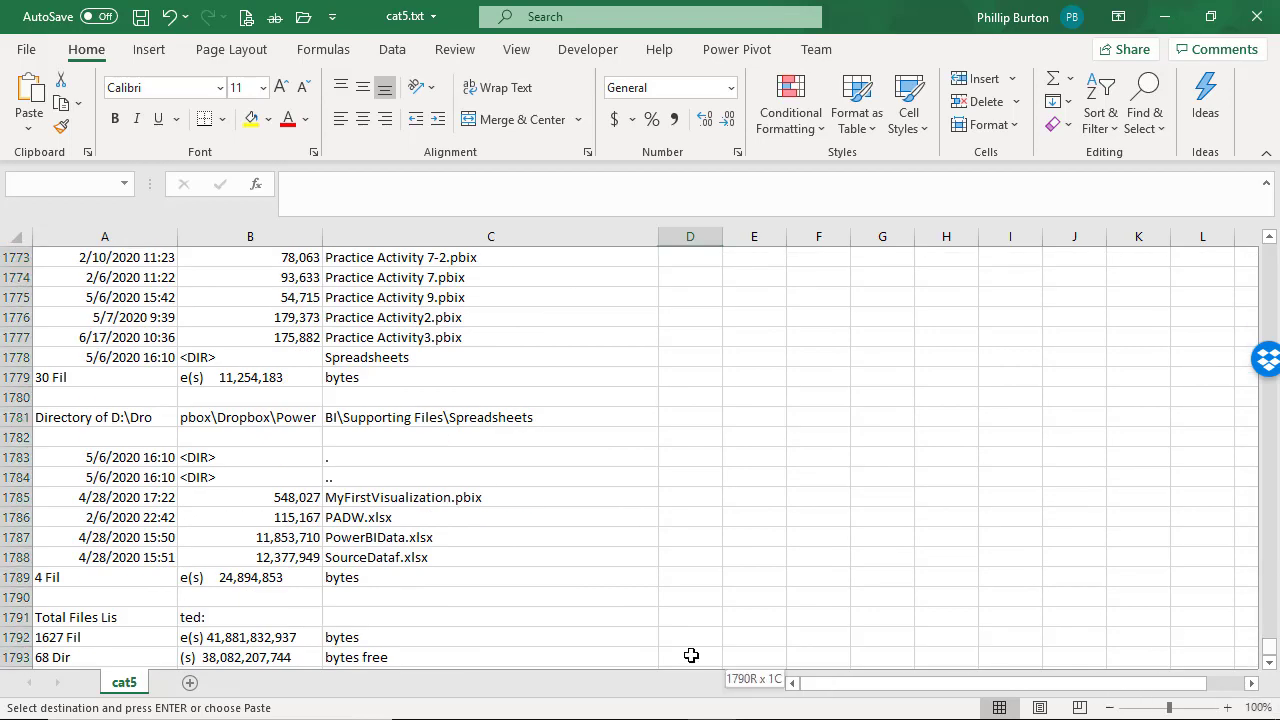
key("Return")
key("ctrl+b")
left_click(694, 477)
left_click(679, 224)
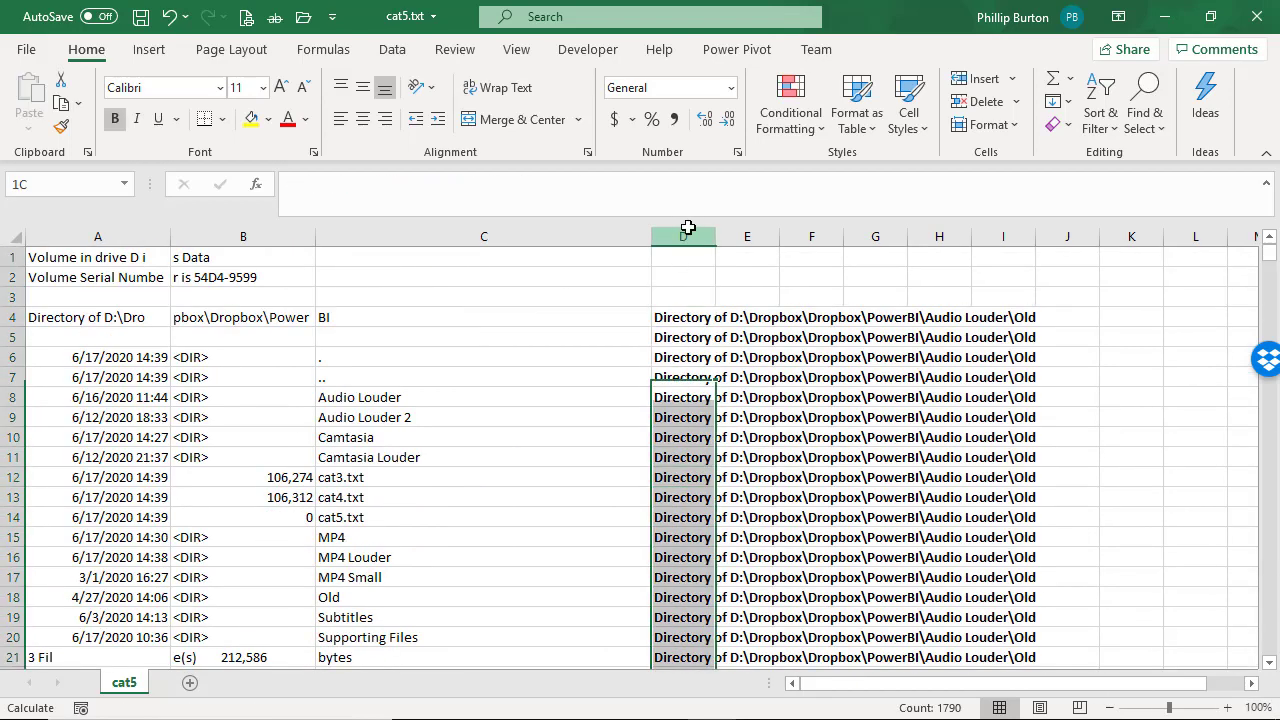
left_click(687, 320)
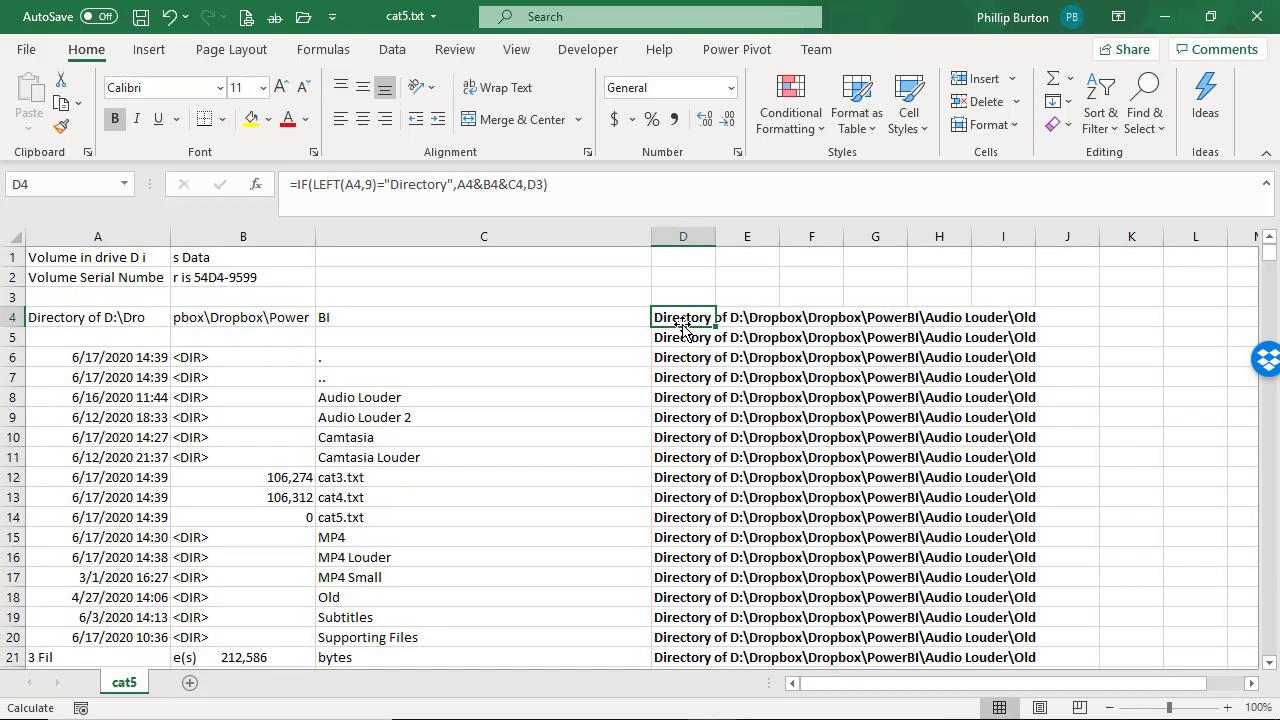
left_click(681, 238)
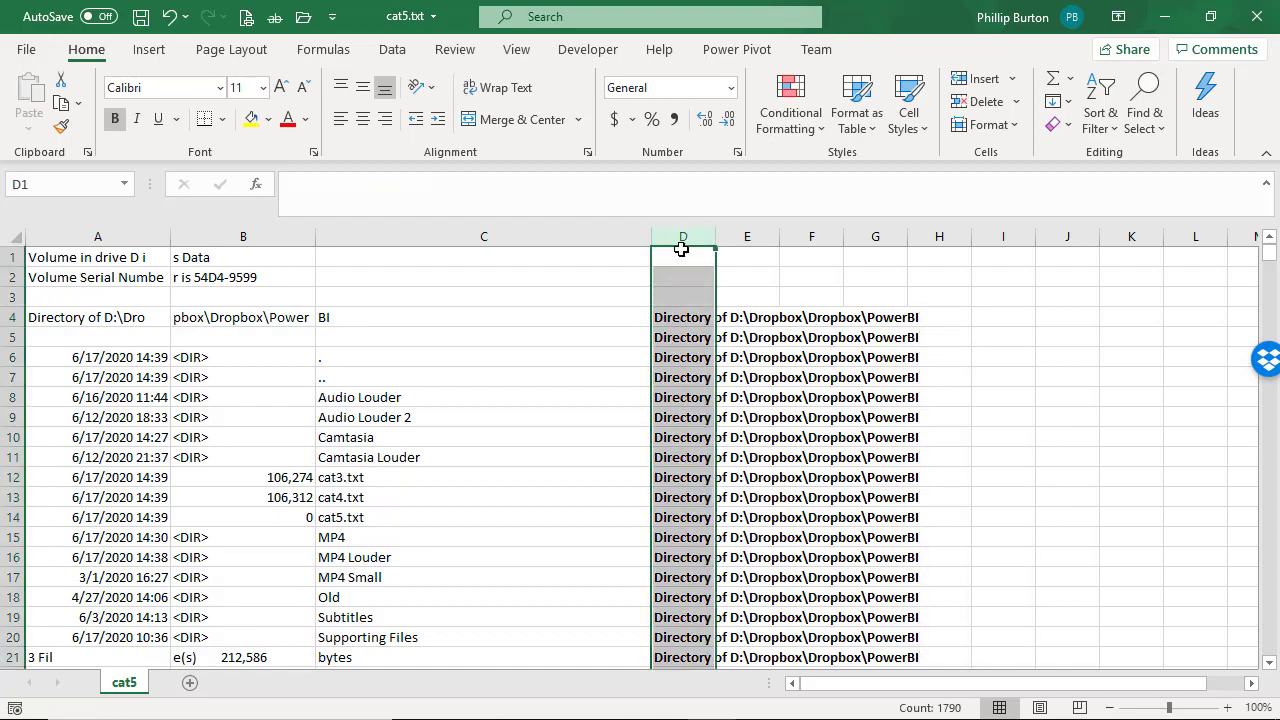
key("ctrl+b")
Step: Check the copied directory formulas in D4 and D1793, and turn on filtering for the range A4:D1793
left_click(685, 318)
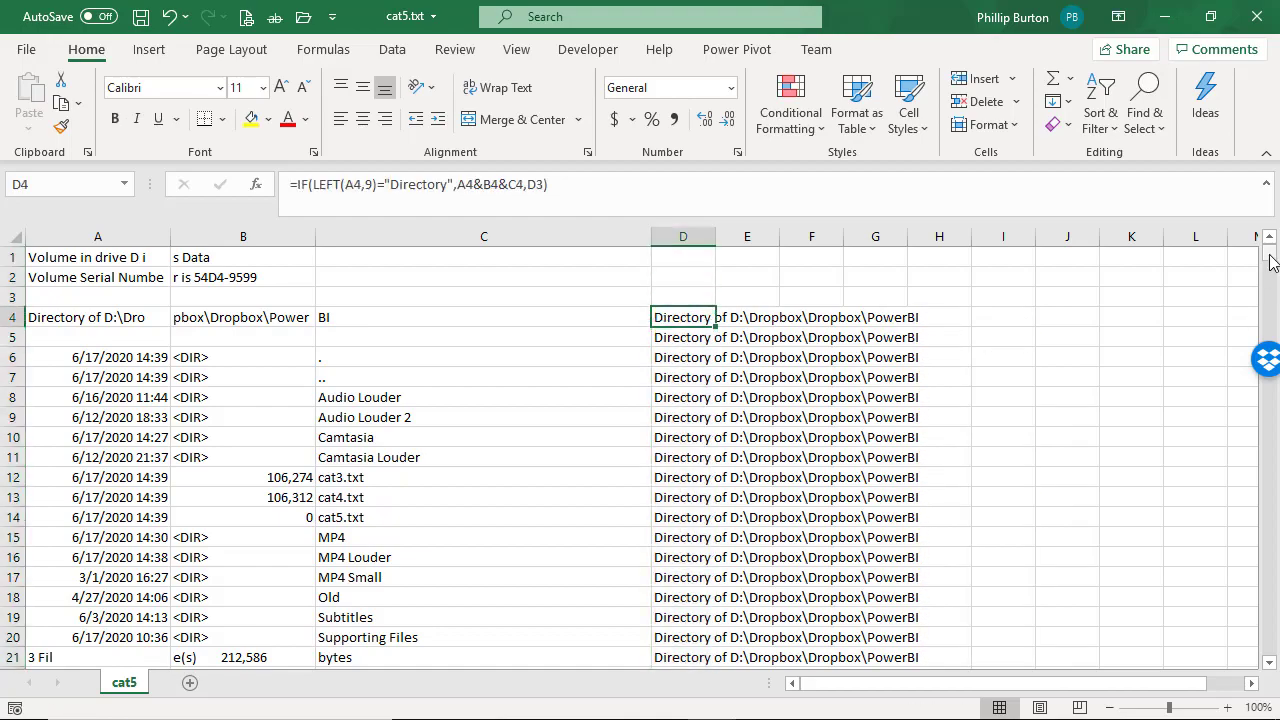
left_click_drag(1271, 262, 1276, 685)
left_click(760, 655)
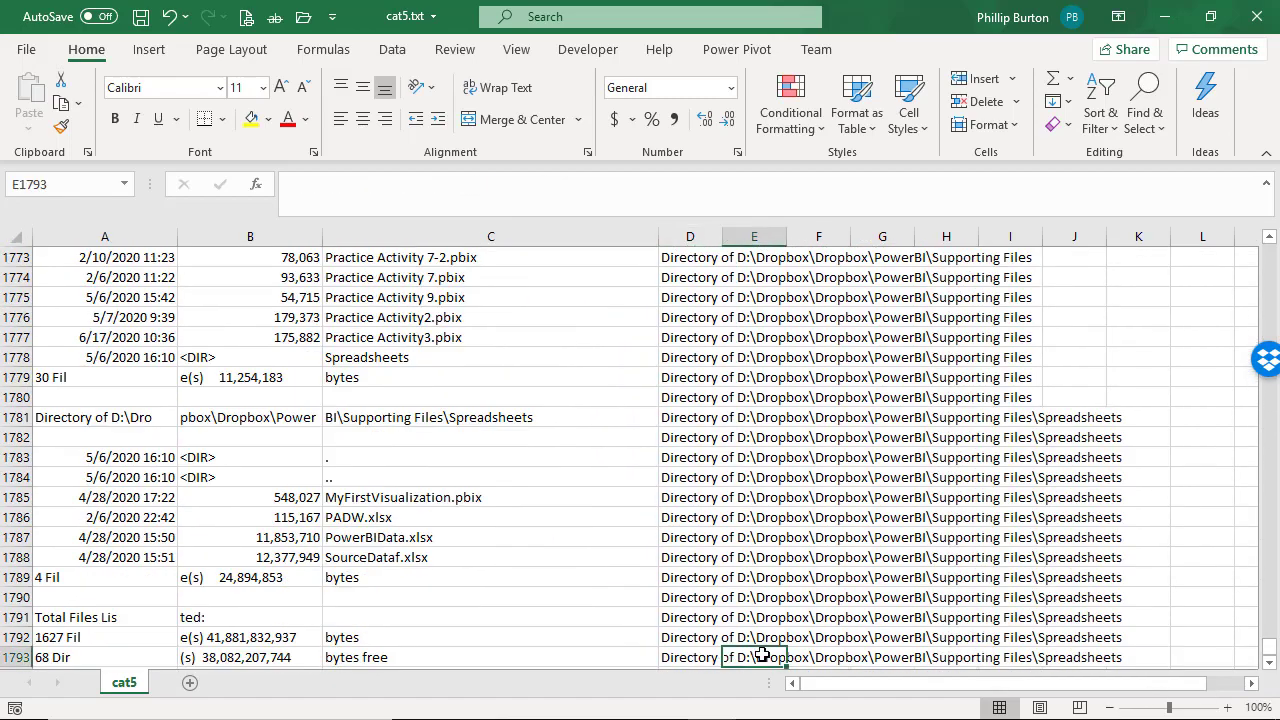
key("Left")
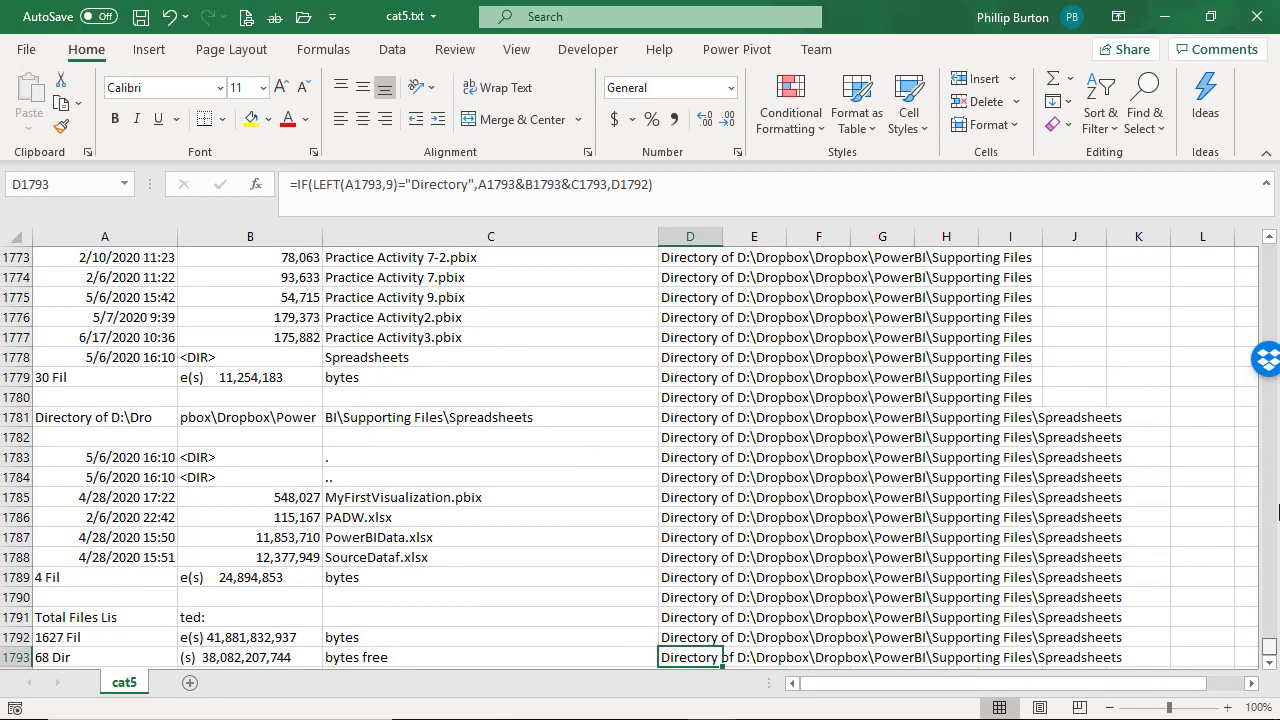
left_click_drag(1270, 647, 1246, 220)
left_click(109, 320, "shift")
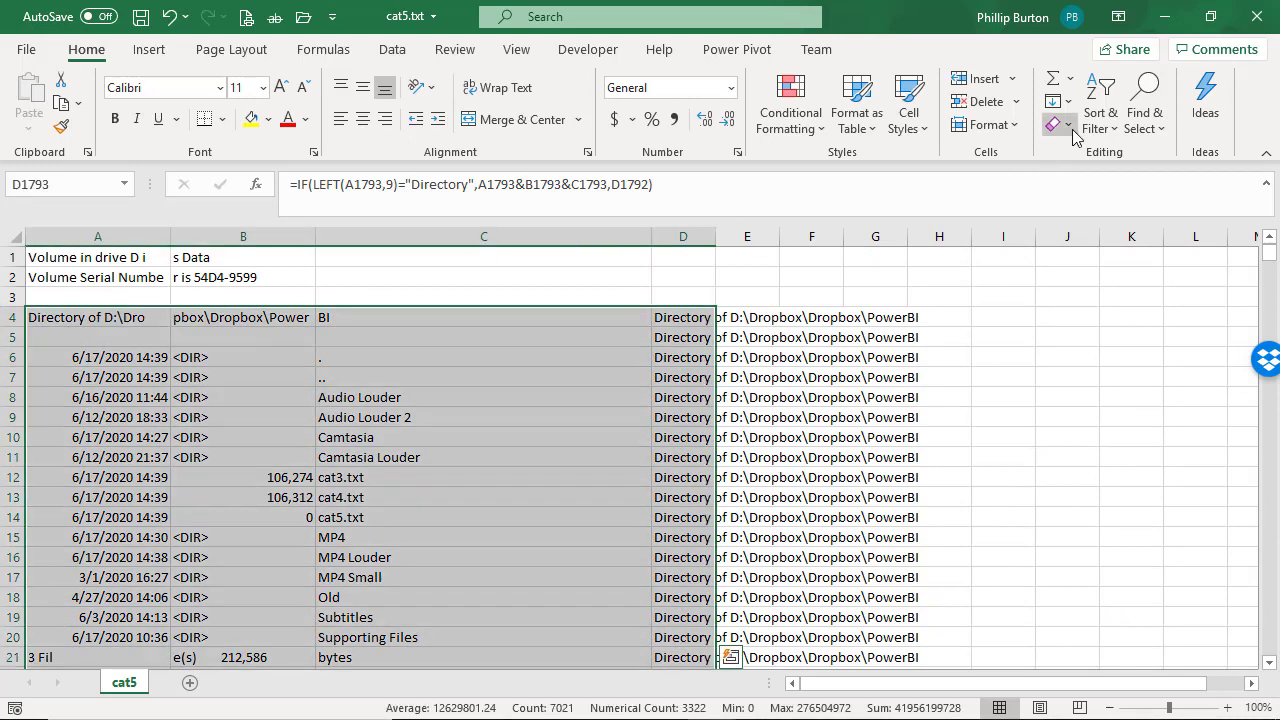
left_click(1100, 110)
left_click(1137, 243)
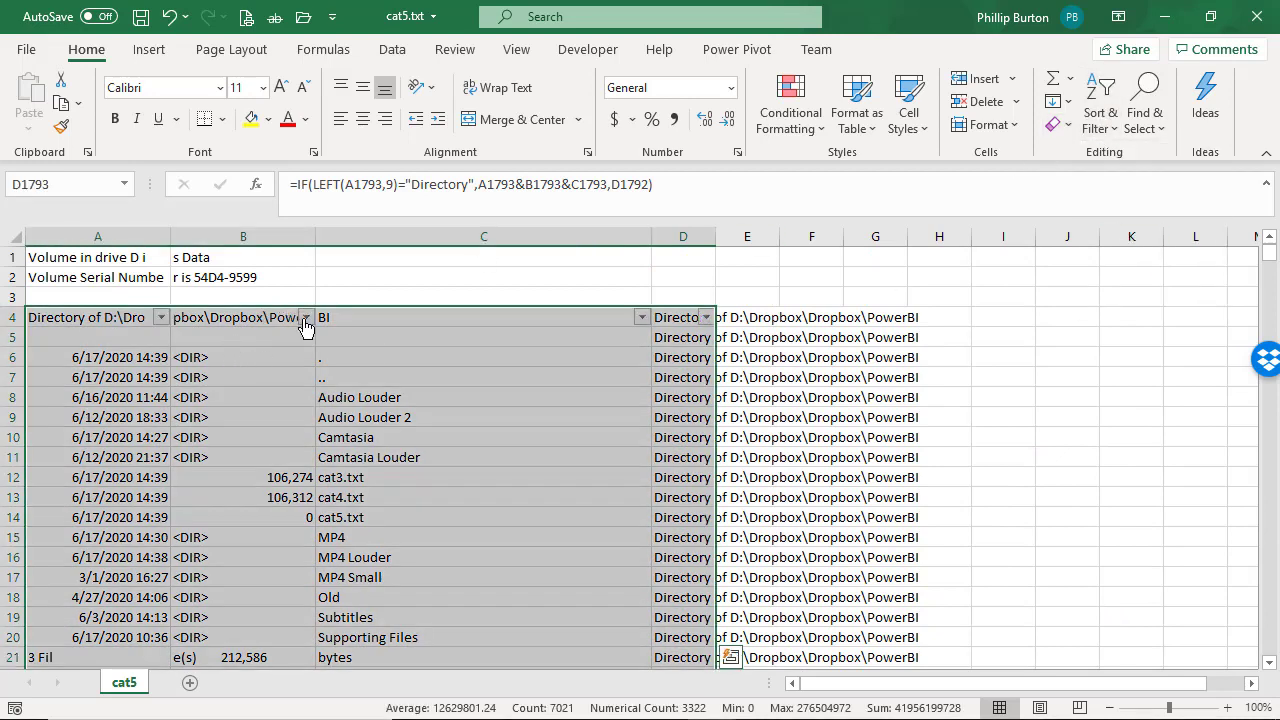
Step: Filter column B to exclude the <DIR> entries, and select the file summary cells A21:B21
left_click(305, 317)
left_click_drag(280, 523, 255, 680)
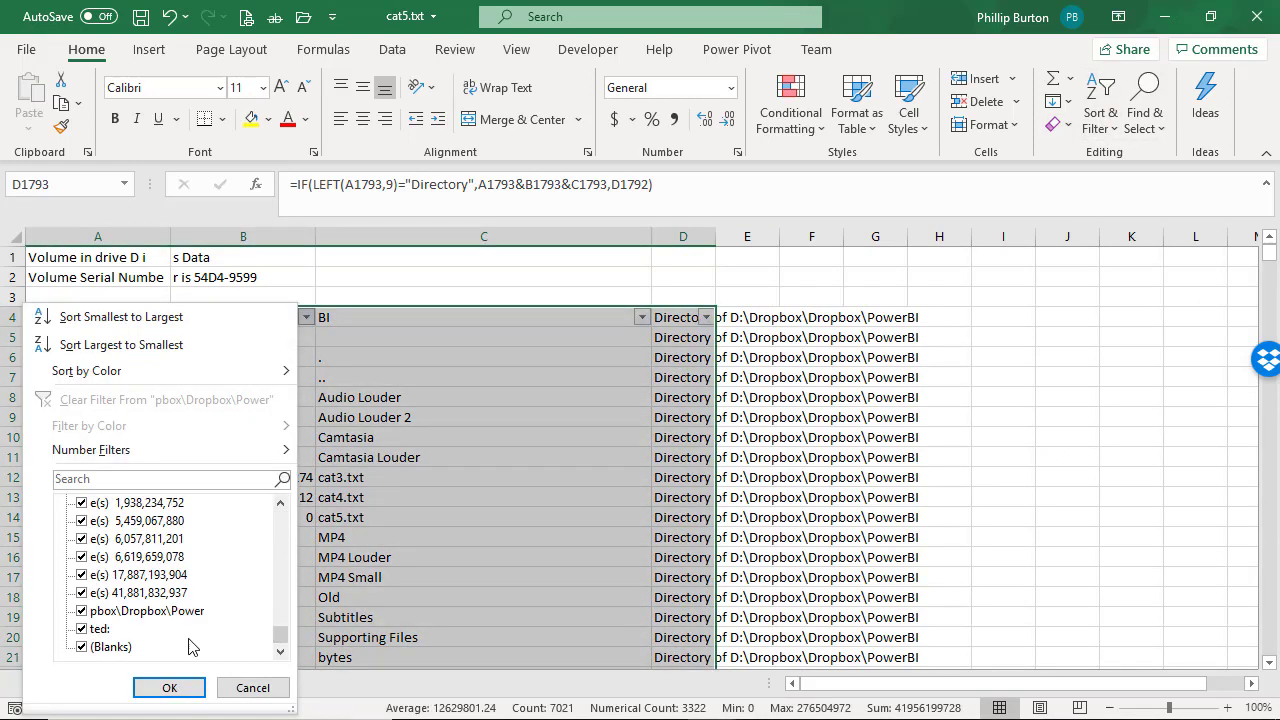
scroll(184, 572, "up", 5)
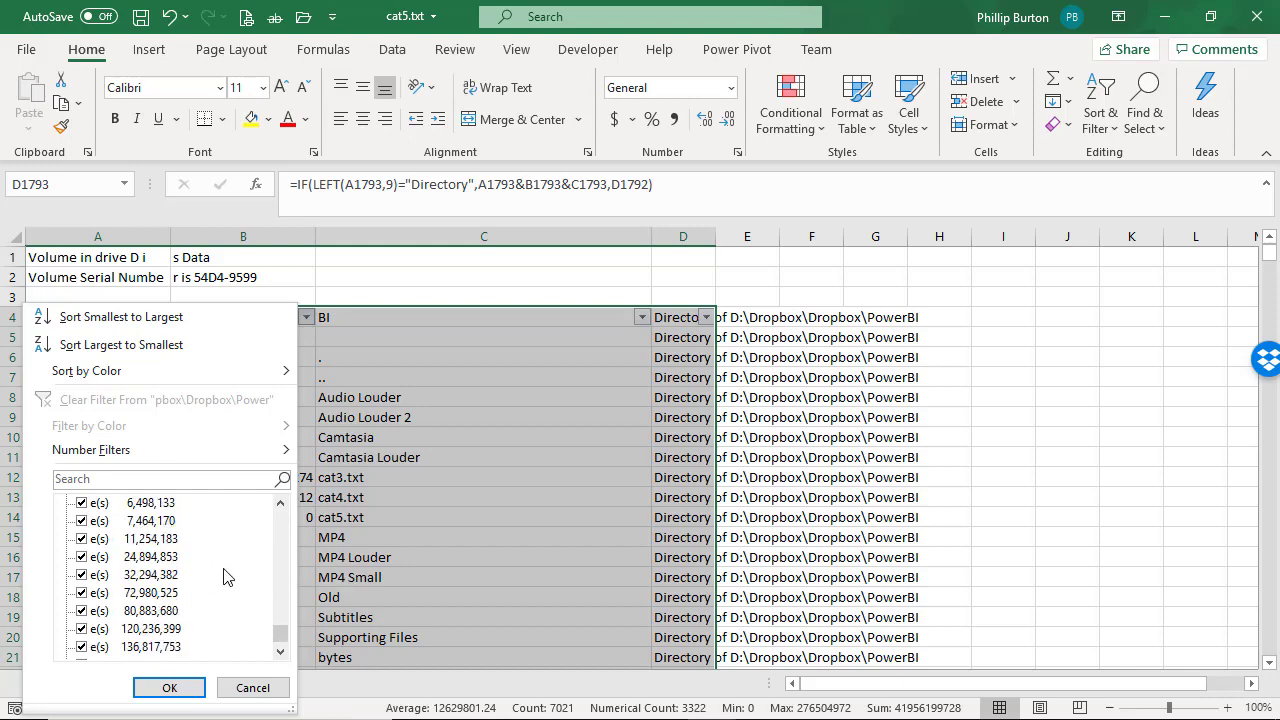
left_click(81, 647)
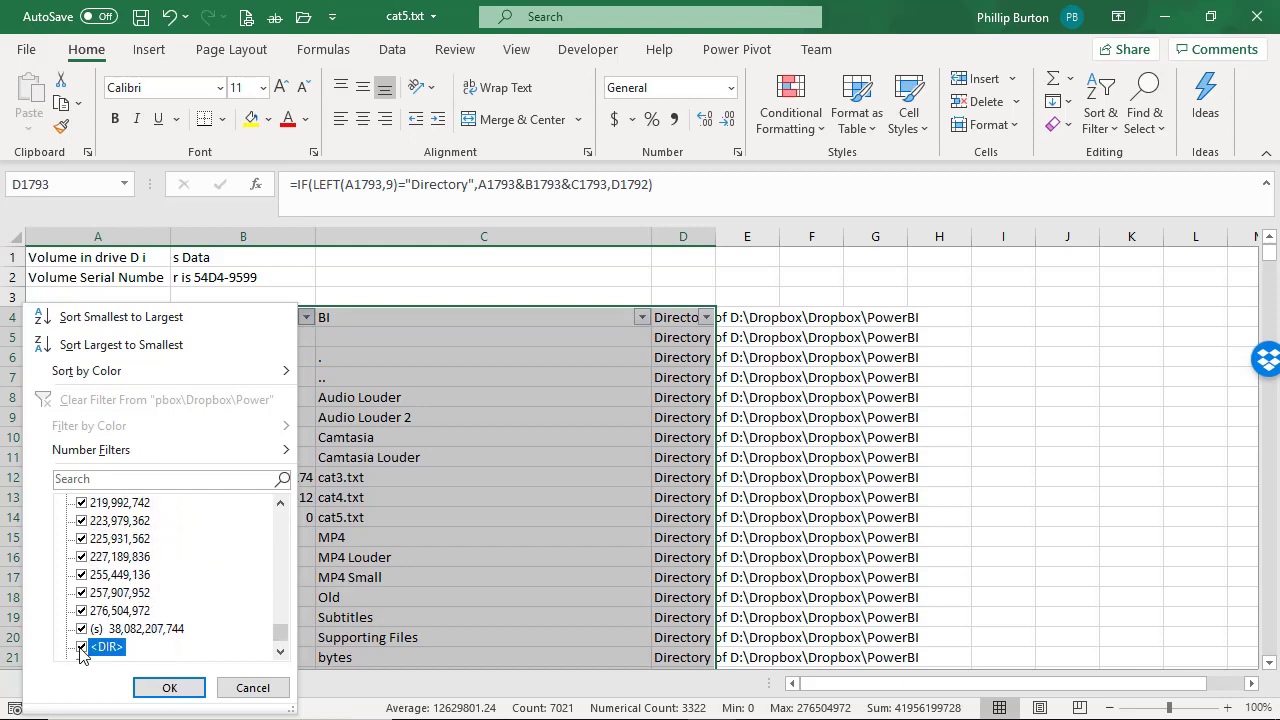
left_click(169, 687)
left_click_drag(144, 412, 286, 416)
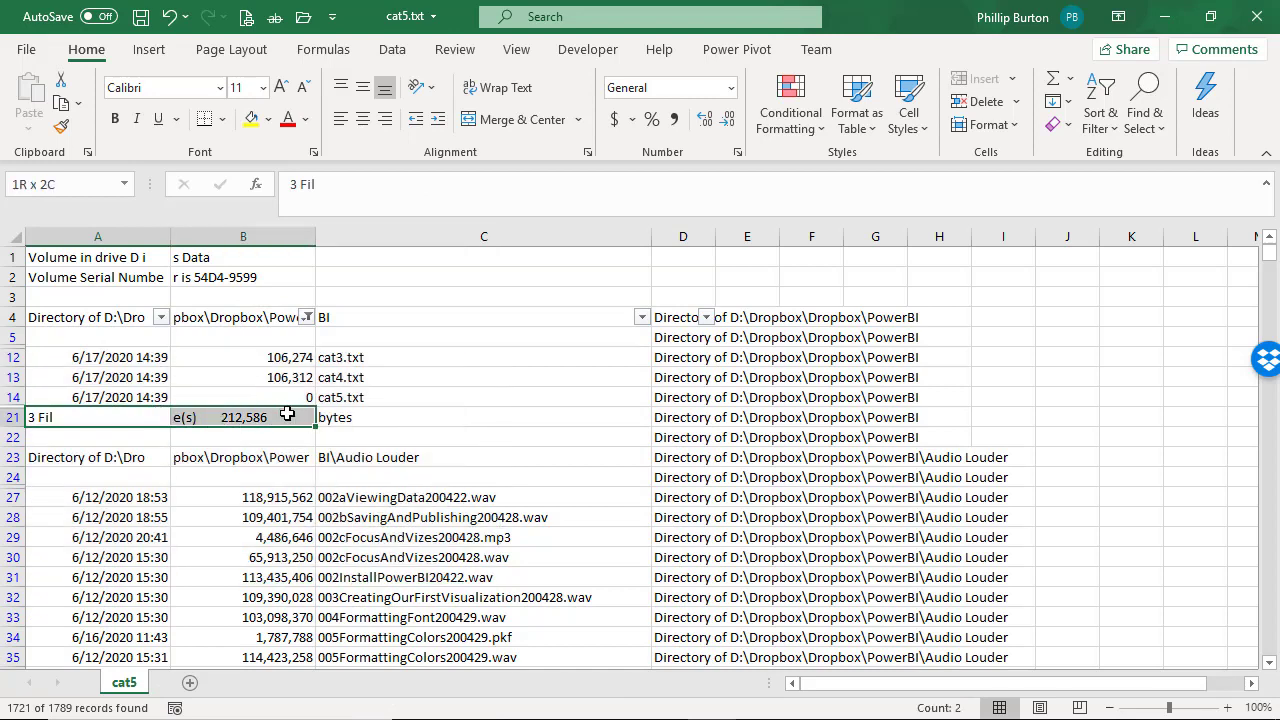
Step: Filter column A to keep only the rows dated 2020 and 2019, and review the remaining file rows
left_click(160, 317)
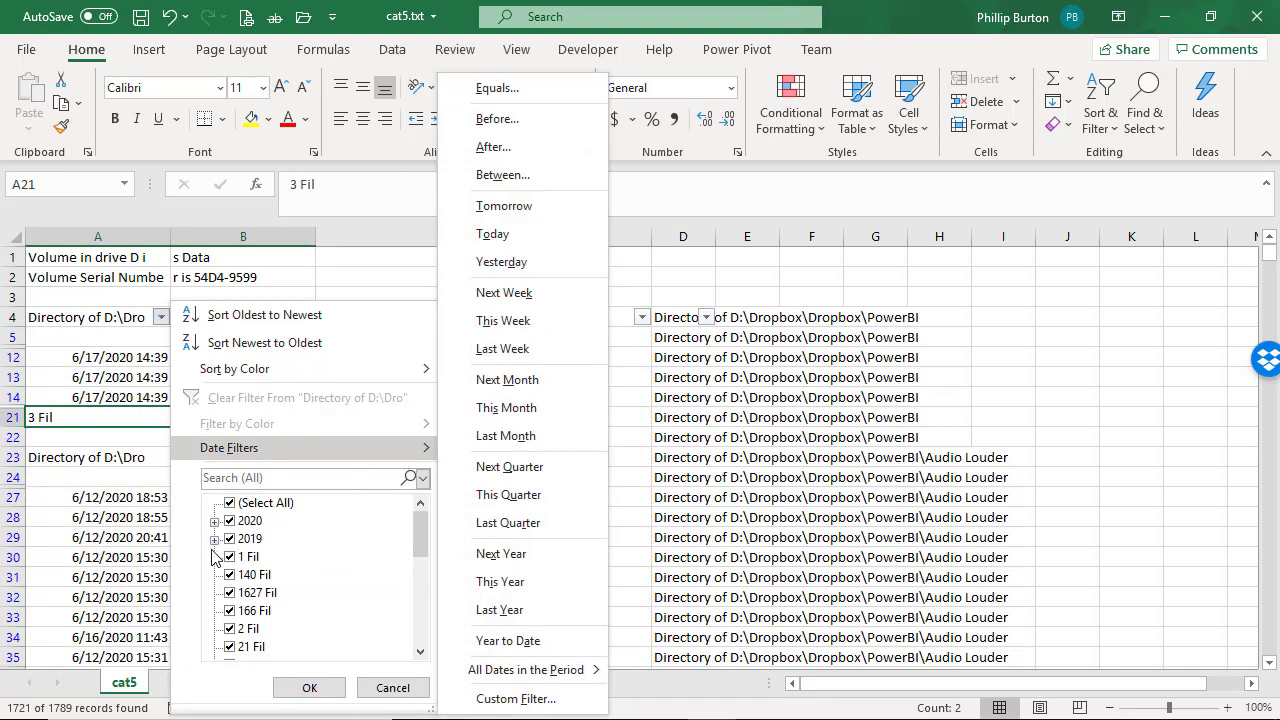
left_click(230, 504)
left_click(229, 521)
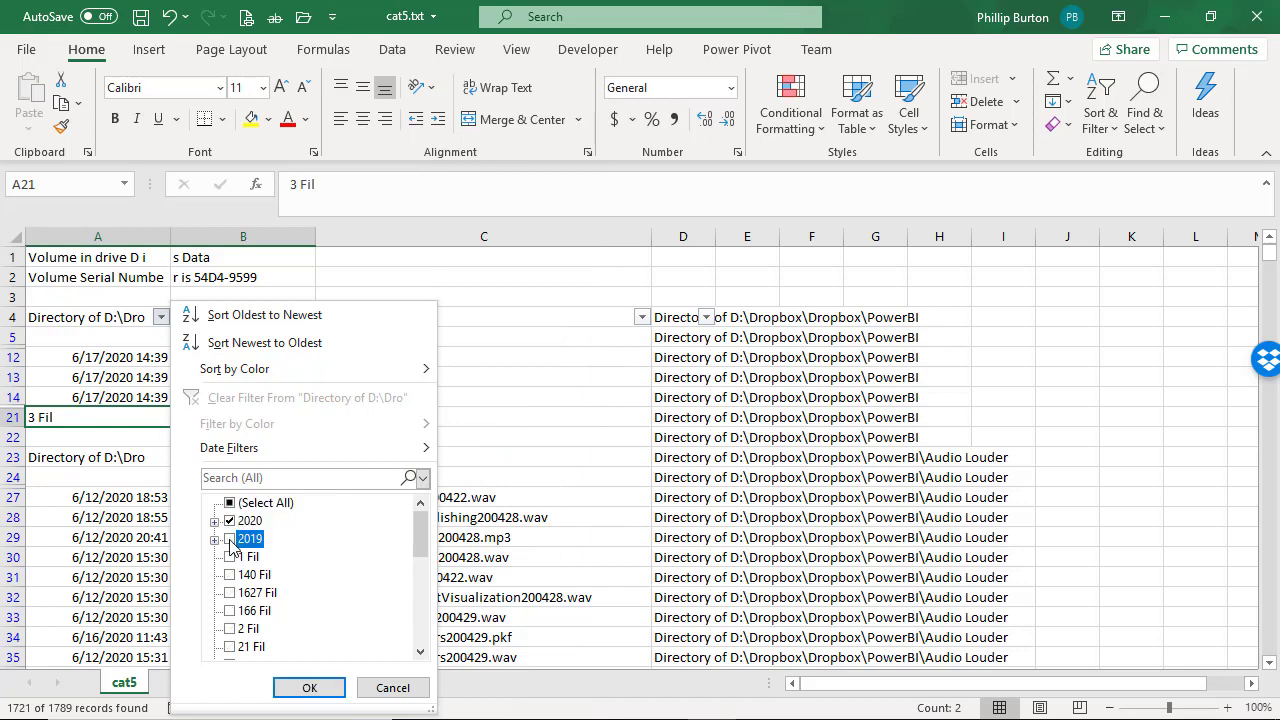
left_click(229, 539)
left_click(310, 687)
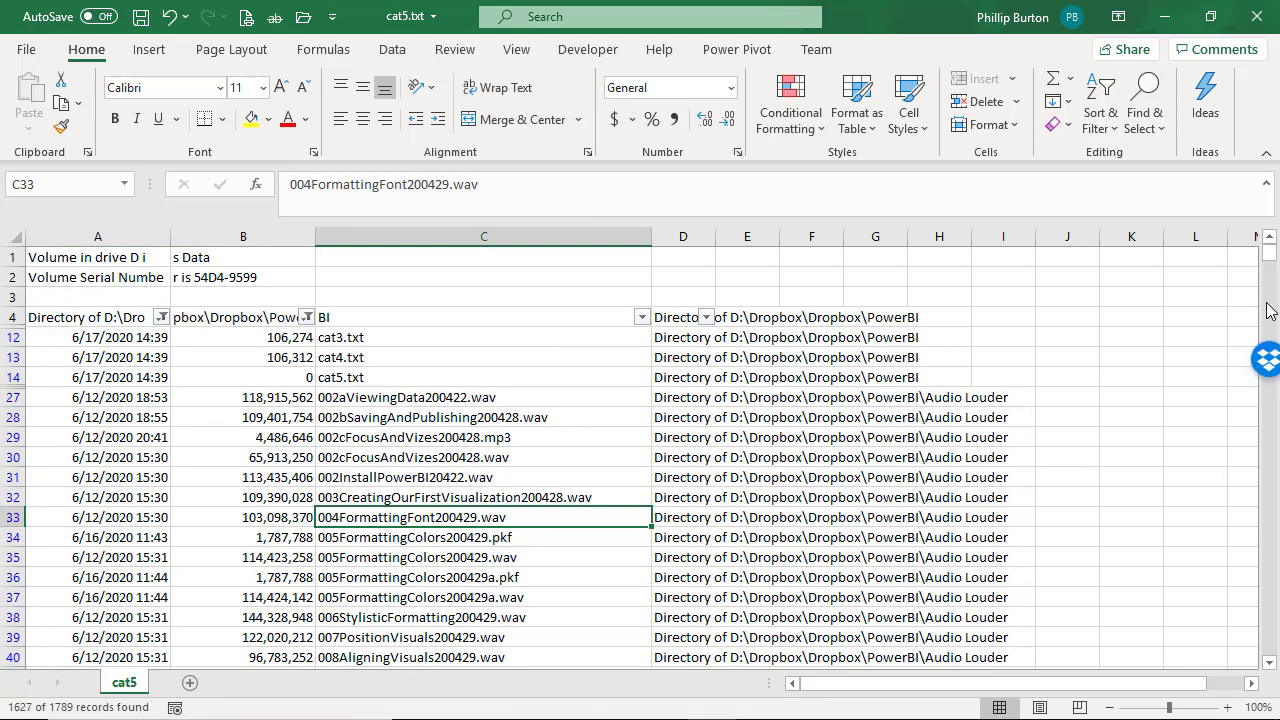
mouse_move(1271, 262)
left_mouse_down()
mouse_move(1243, 410)
mouse_move(1268, 480)
mouse_move(1274, 662)
mouse_move(1269, 256)
left_mouse_up()
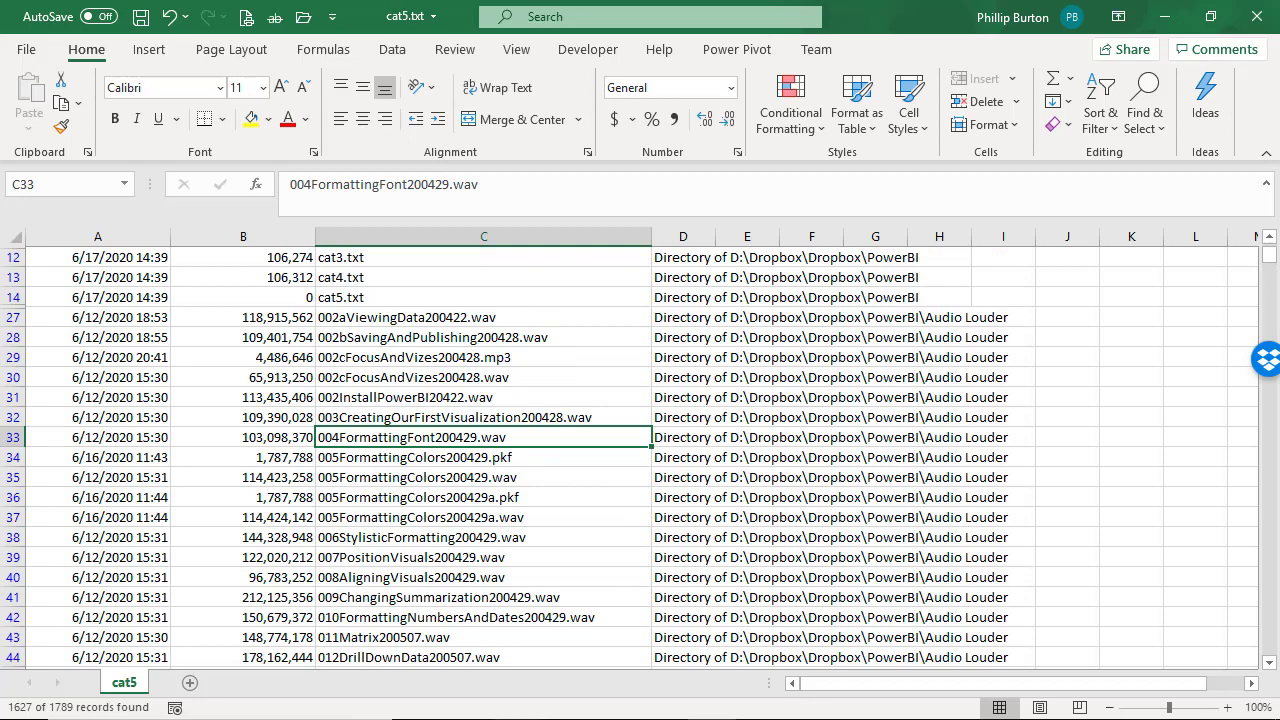
Step: Switch to File Explorer, visit the MP4 Louder folder and return to the Power BI folder to view its subfolders and text files
key("alt+Tab")
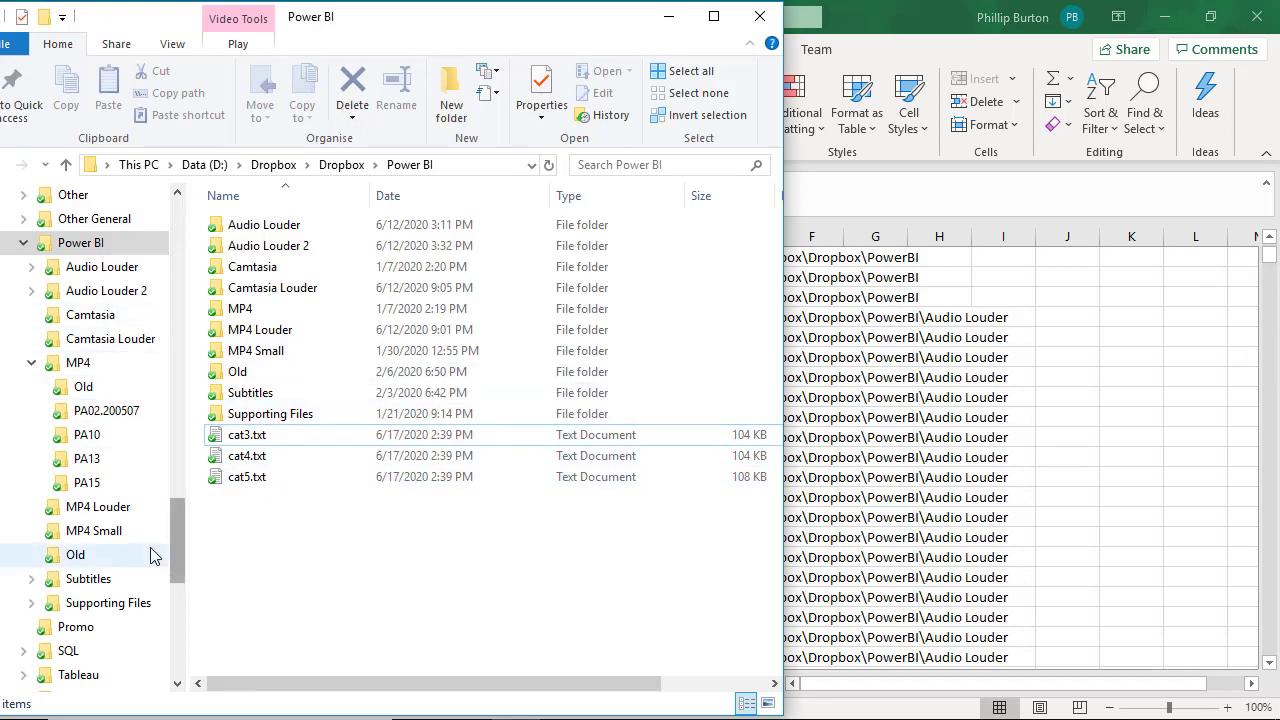
left_click(100, 507)
left_click(80, 243)
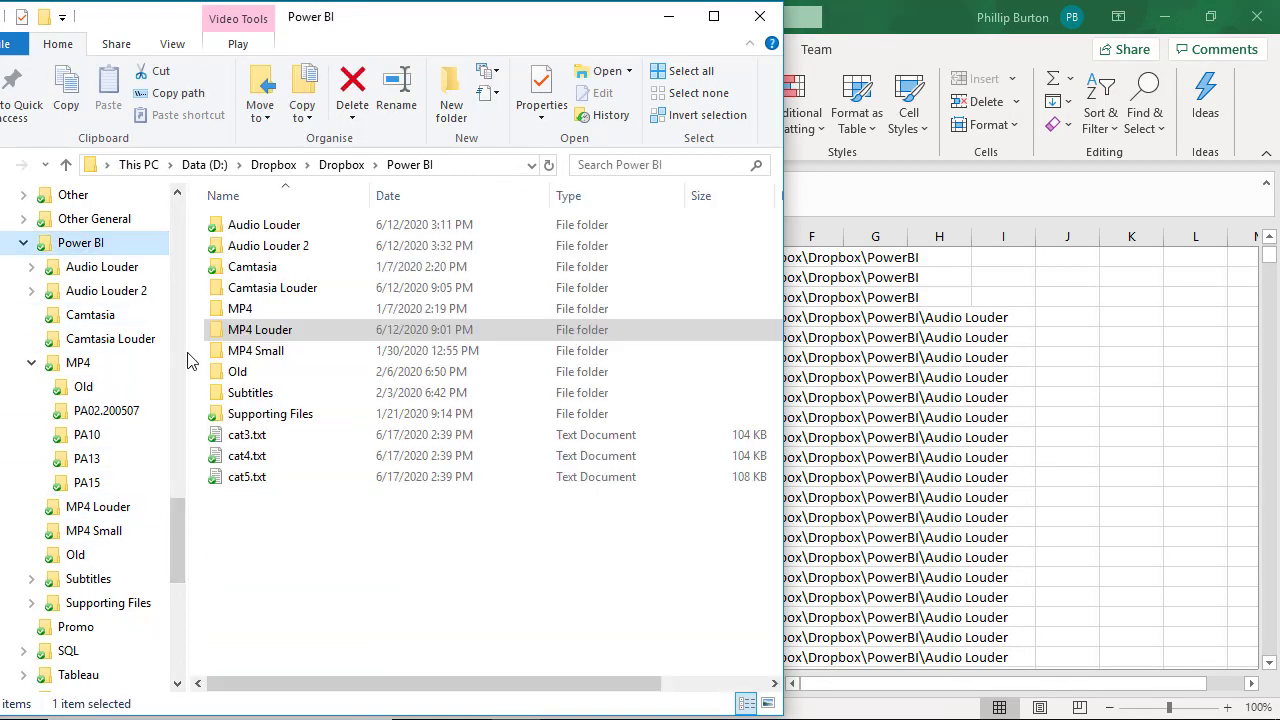
left_click_drag(280, 329, 313, 533)
key("Escape")
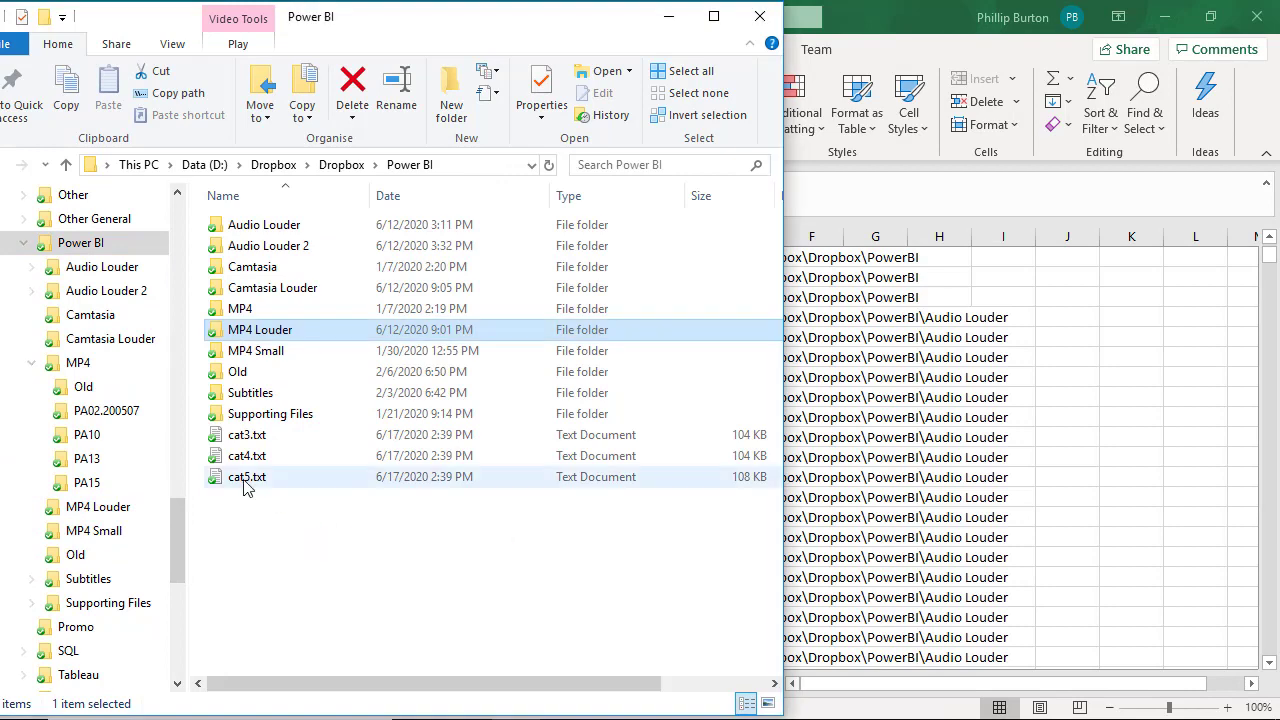